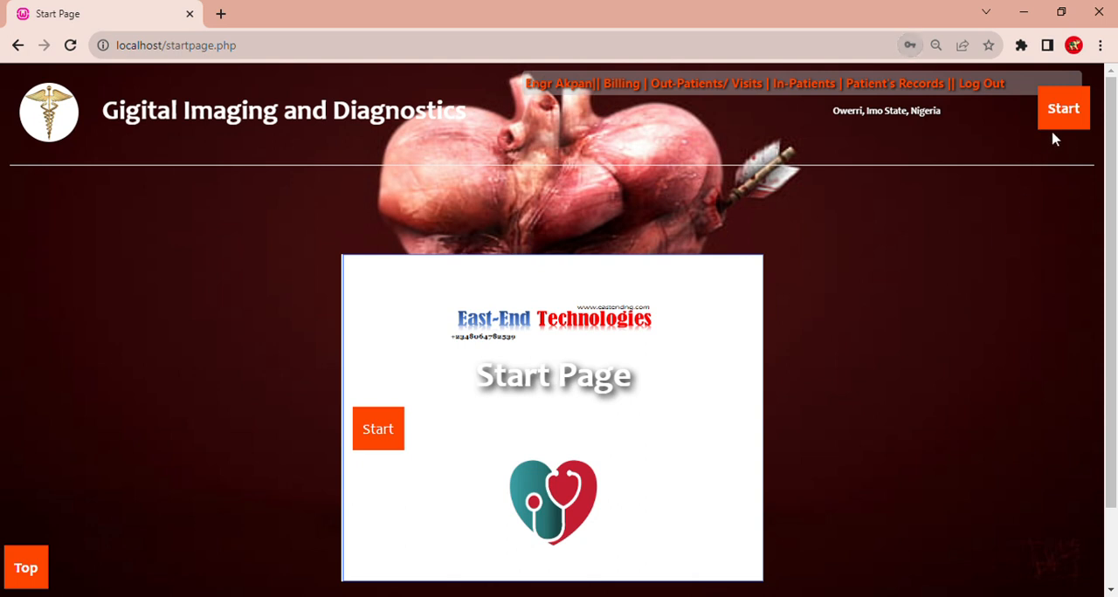
- Open the front desk's patient registration form and review its fields down to the end
left_click(1020, 151)
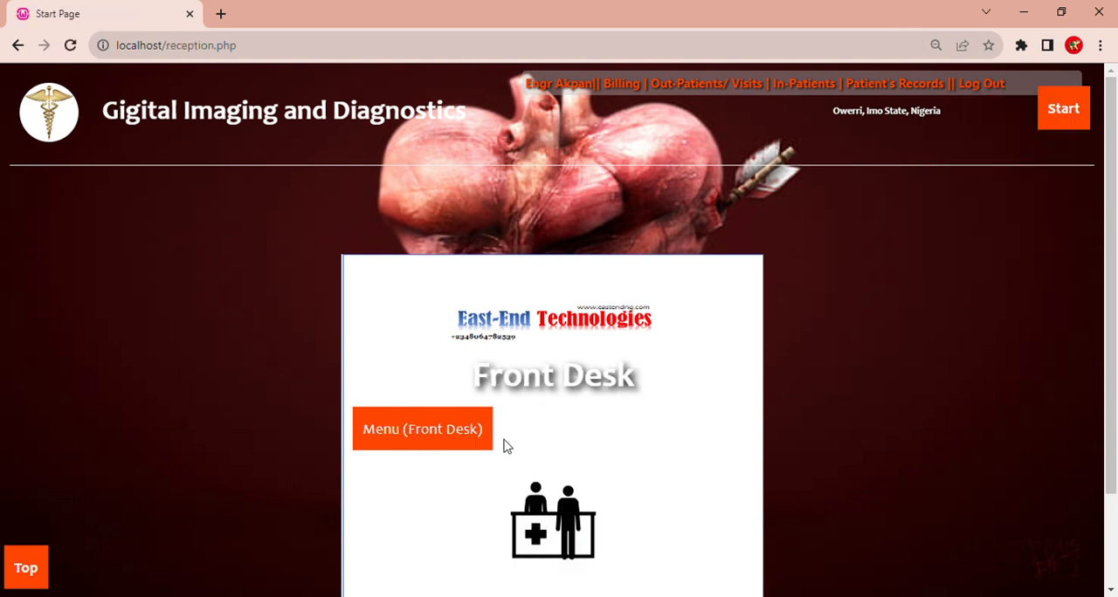
mouse_move(463, 441)
left_click(471, 471)
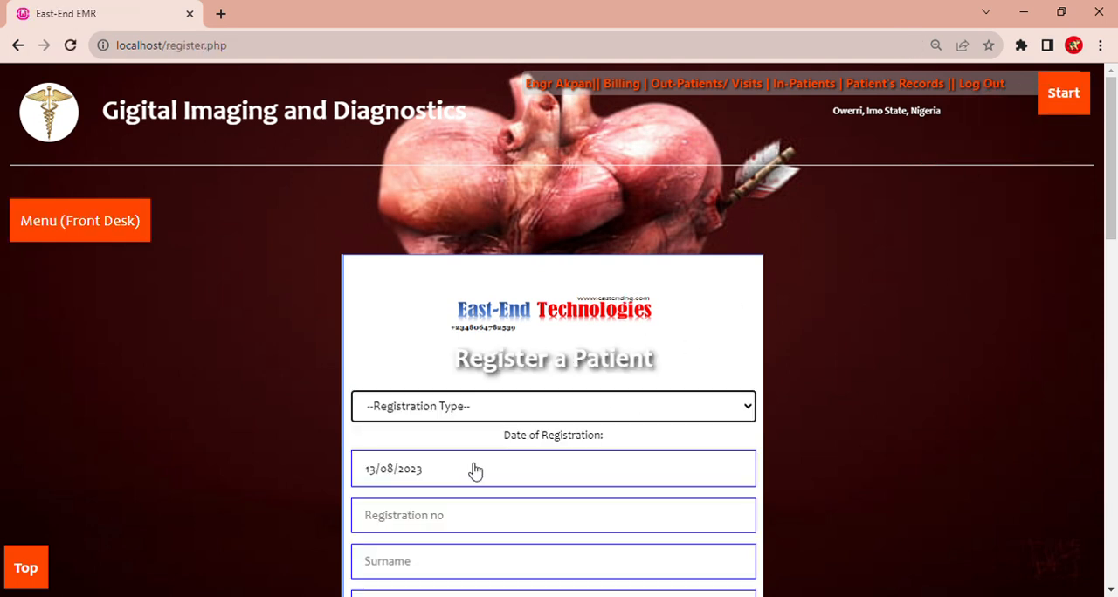
left_click_drag(1115, 174, 1116, 520)
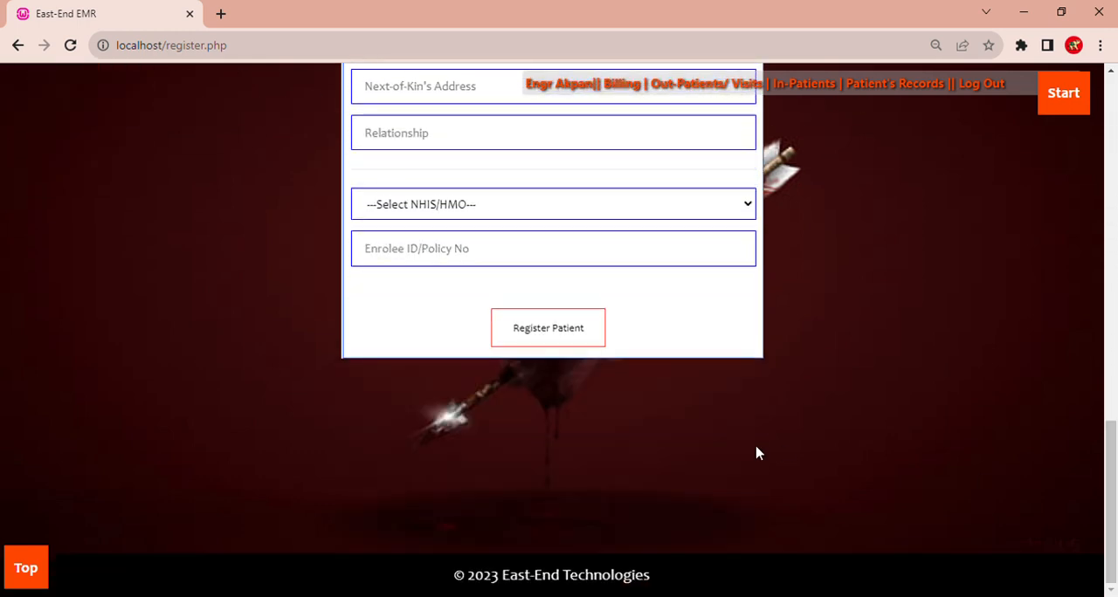
left_click_drag(1111, 480, 1114, 129)
- Open the front desk's Patient's List and search for the patient by name
mouse_move(7, 246)
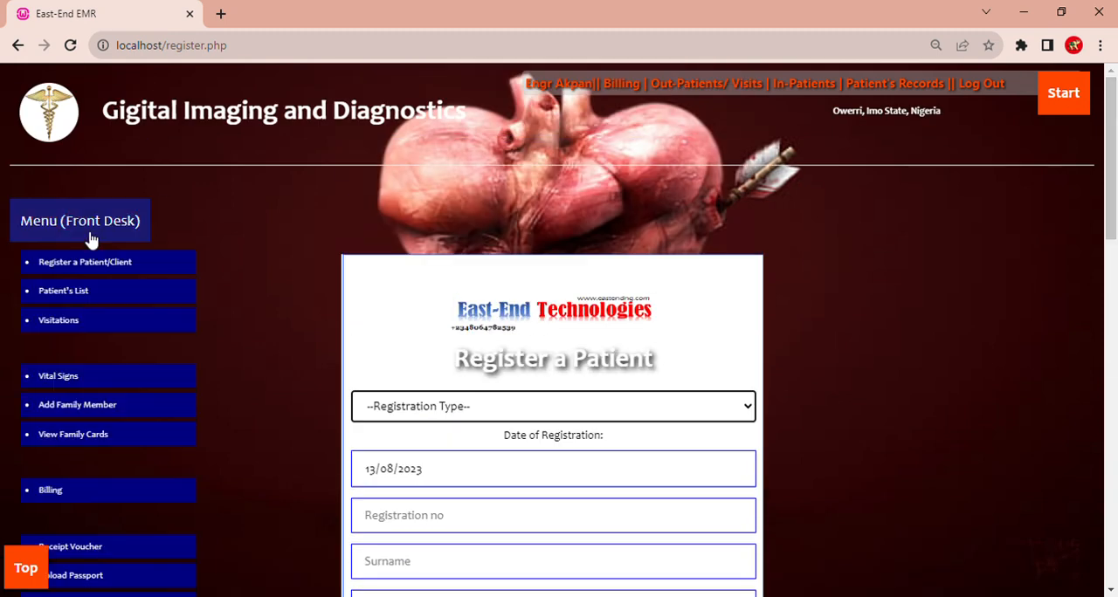
left_click(120, 294)
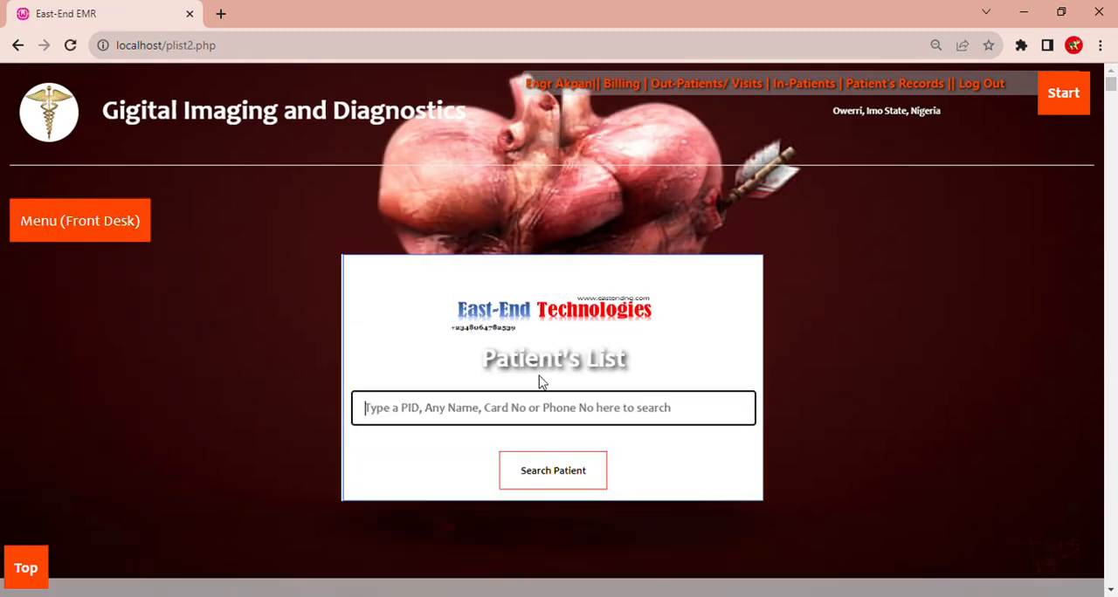
left_click(450, 407)
type("emeka")
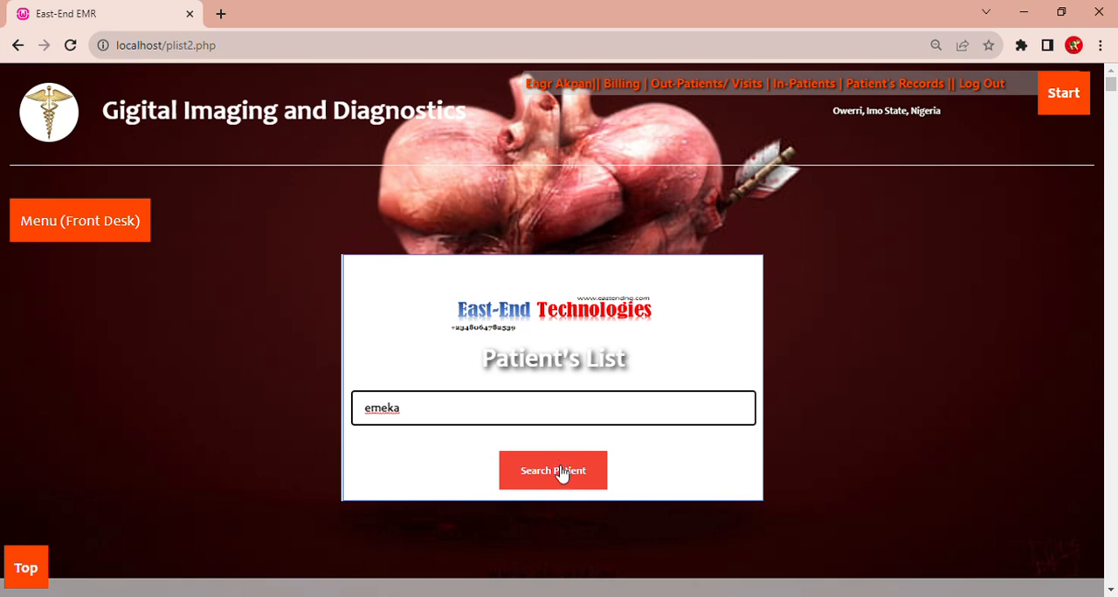
left_click(561, 472)
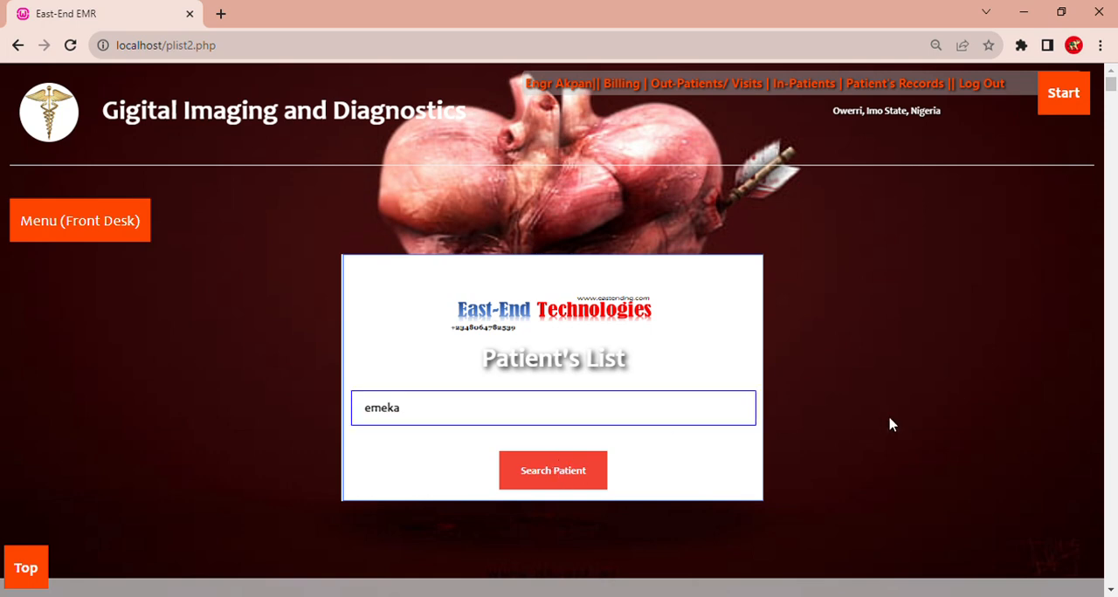
- Book a visit for the first patient in the results, with test as the reason and 0 as the amount charged
scroll(1116, 470, "down", 5)
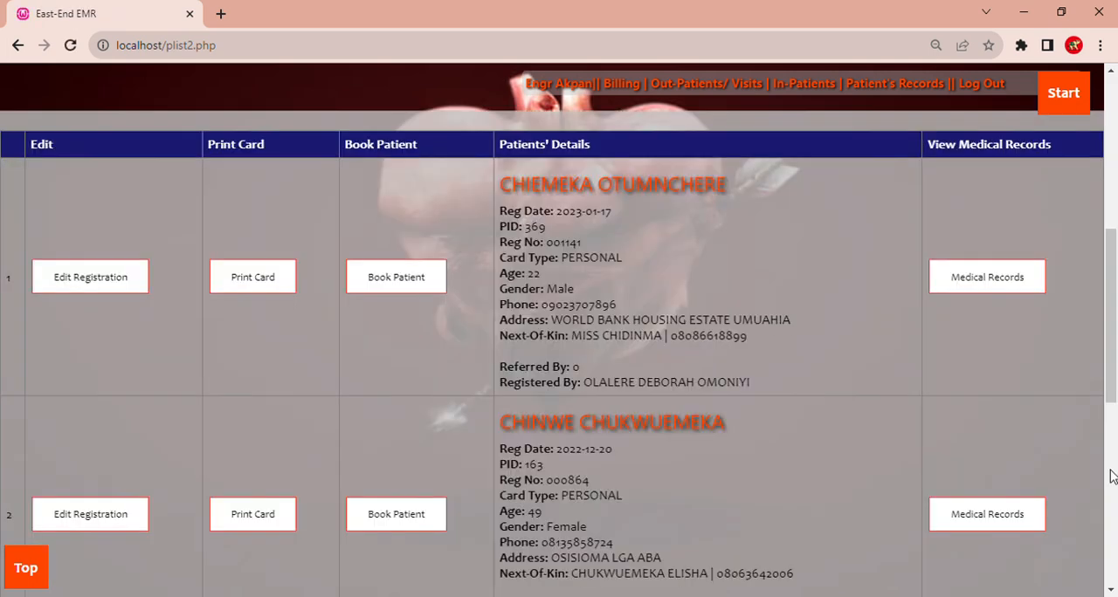
left_click(400, 286)
left_click(384, 301)
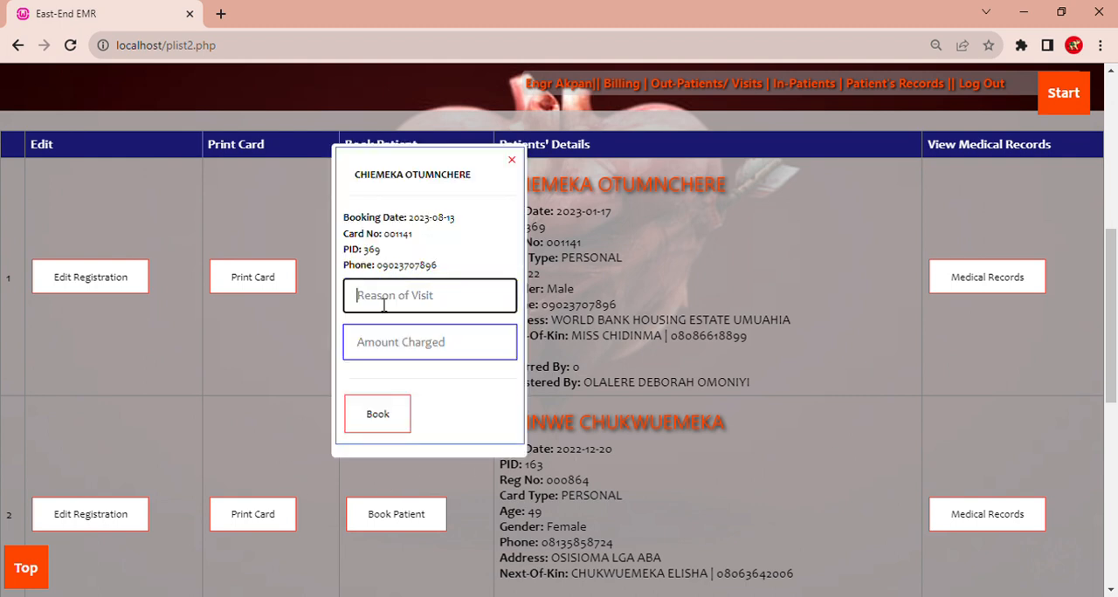
type("test")
left_click(379, 355)
type("0")
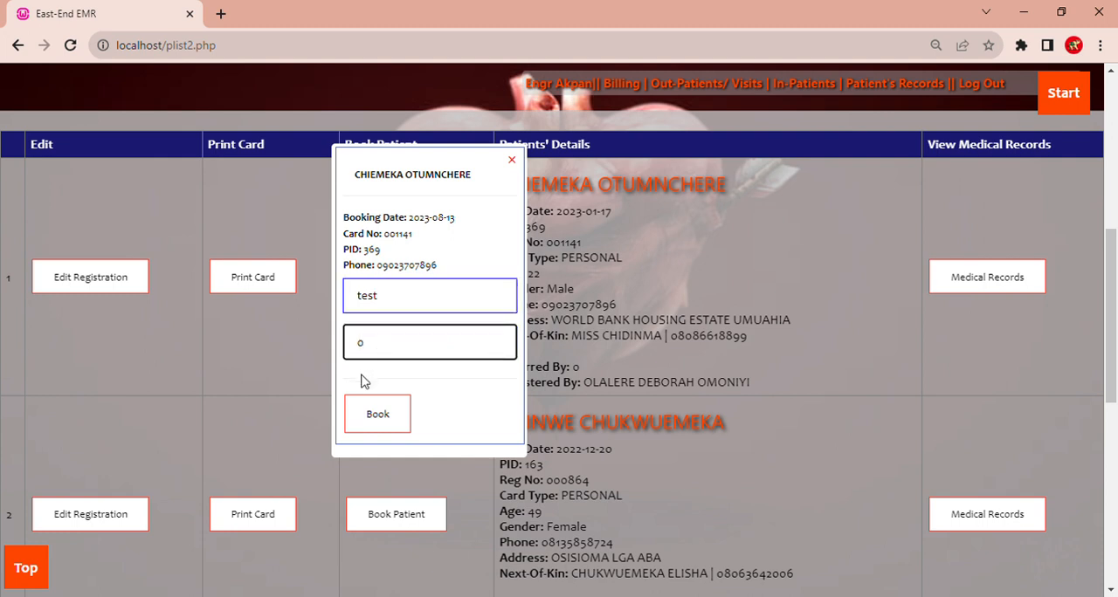
left_click(377, 414)
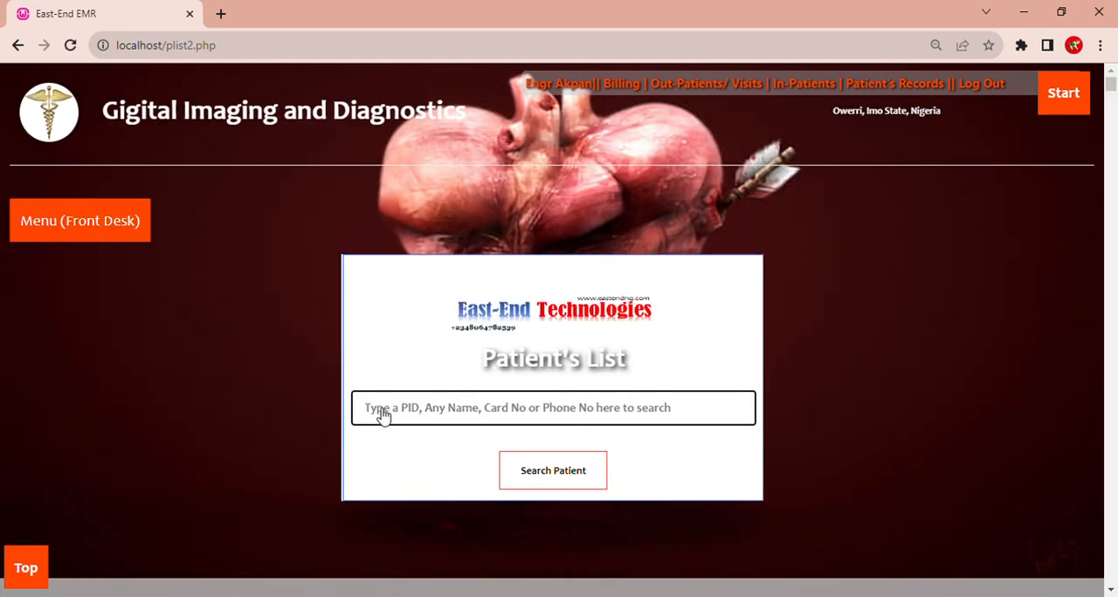
- Add an ABDOMINO-PELVIC SCAN investigation for the first patient in today's out-patient visits
left_click(703, 83)
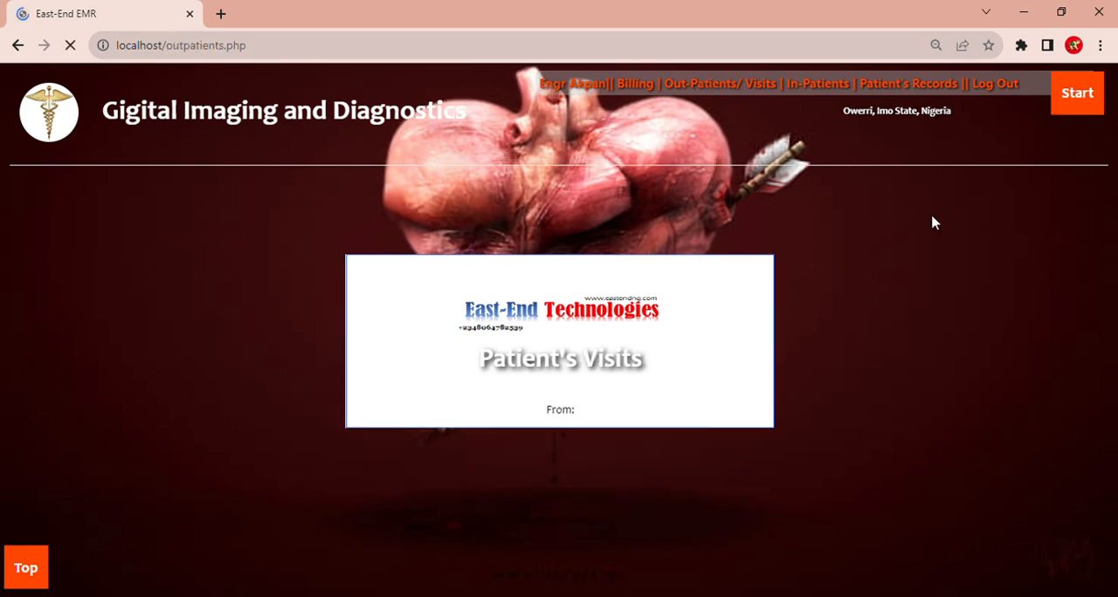
left_click_drag(1114, 209, 1102, 454)
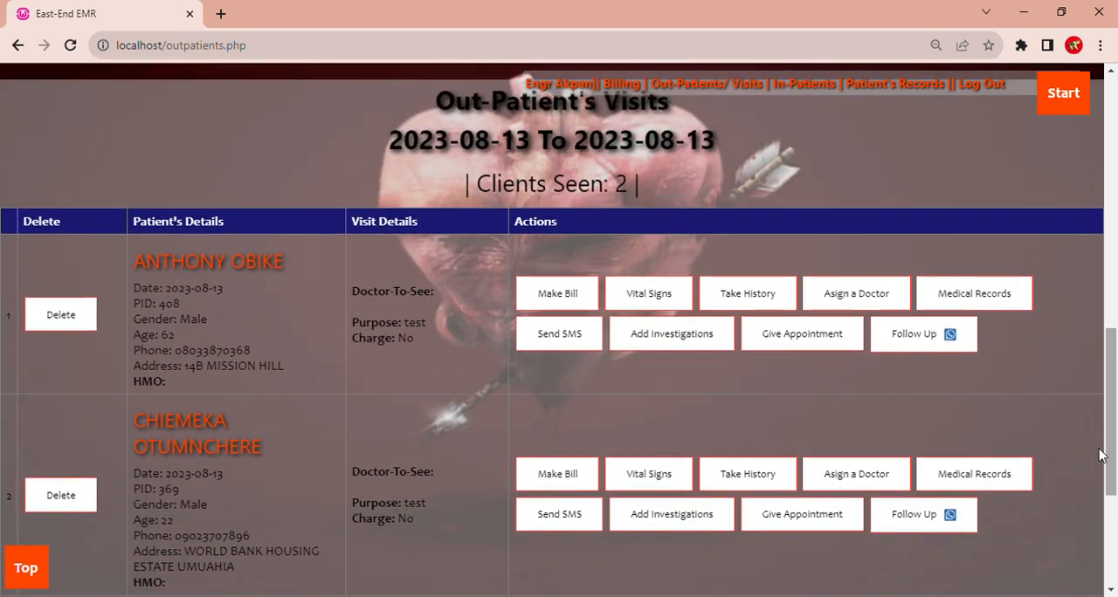
left_click(679, 343)
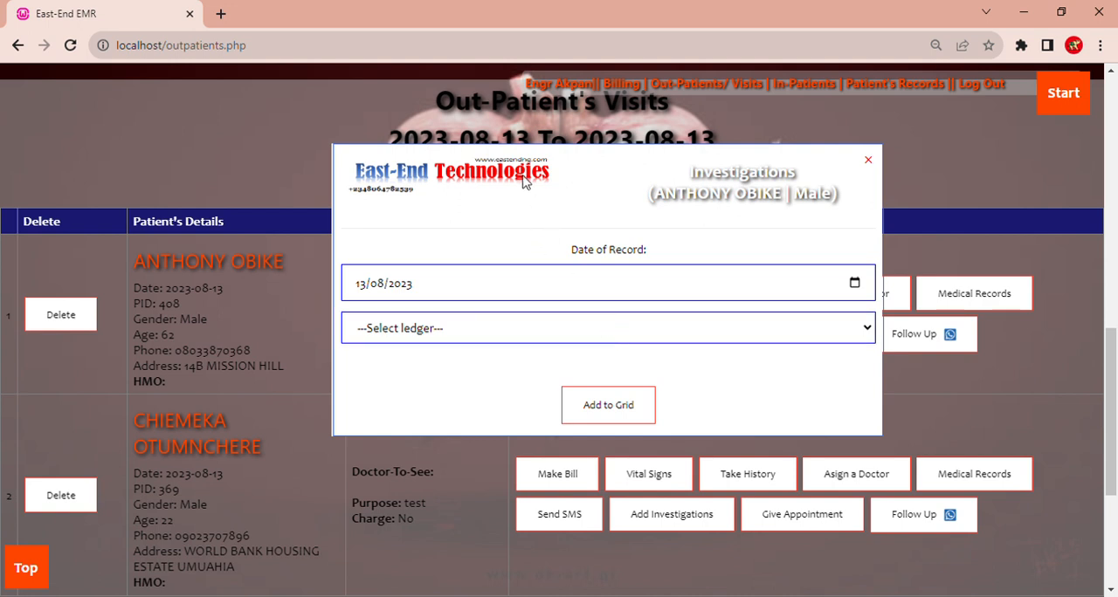
left_click(547, 105)
left_click(625, 418)
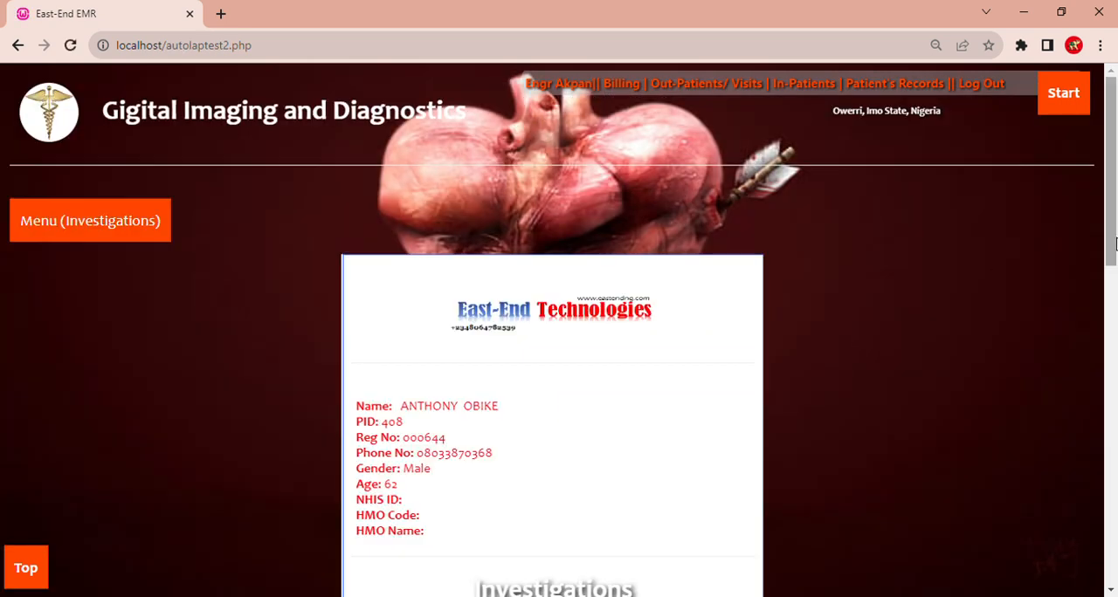
- Delete Seminalysis, ABO Blood group and ABDOMINAL SCAN from the patient's prescribed lab tests
left_click_drag(1112, 247, 1111, 467)
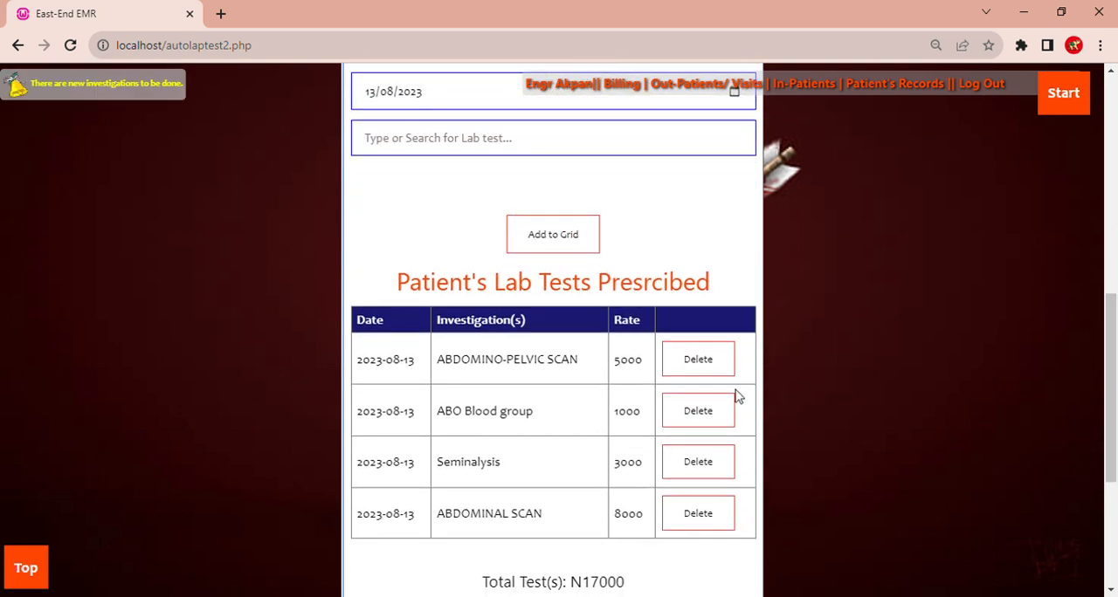
left_click(711, 482)
left_click_drag(1116, 211, 1117, 451)
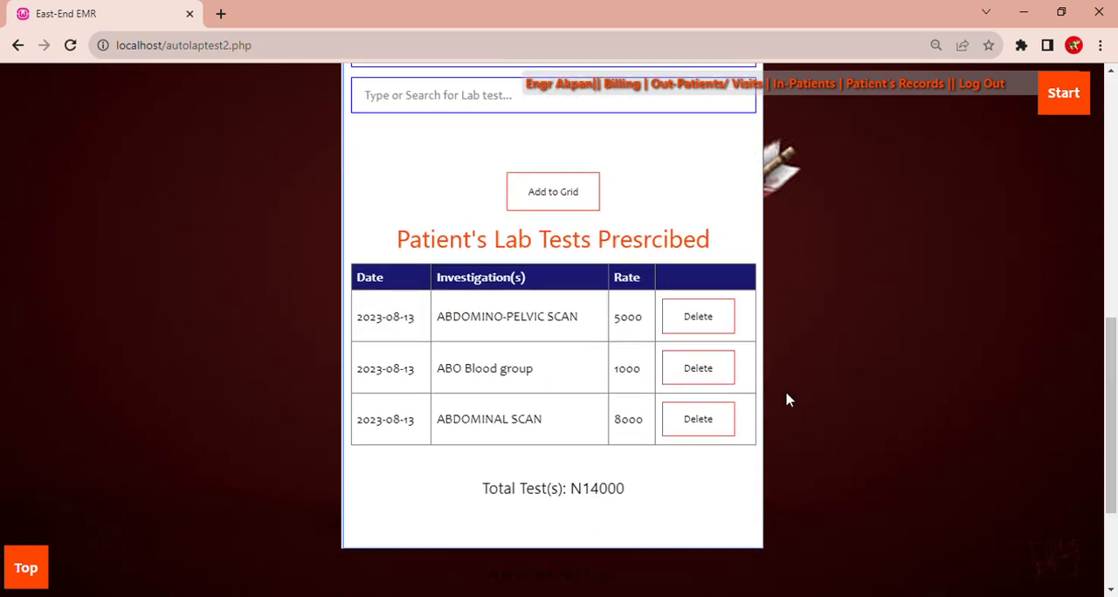
left_click(718, 374)
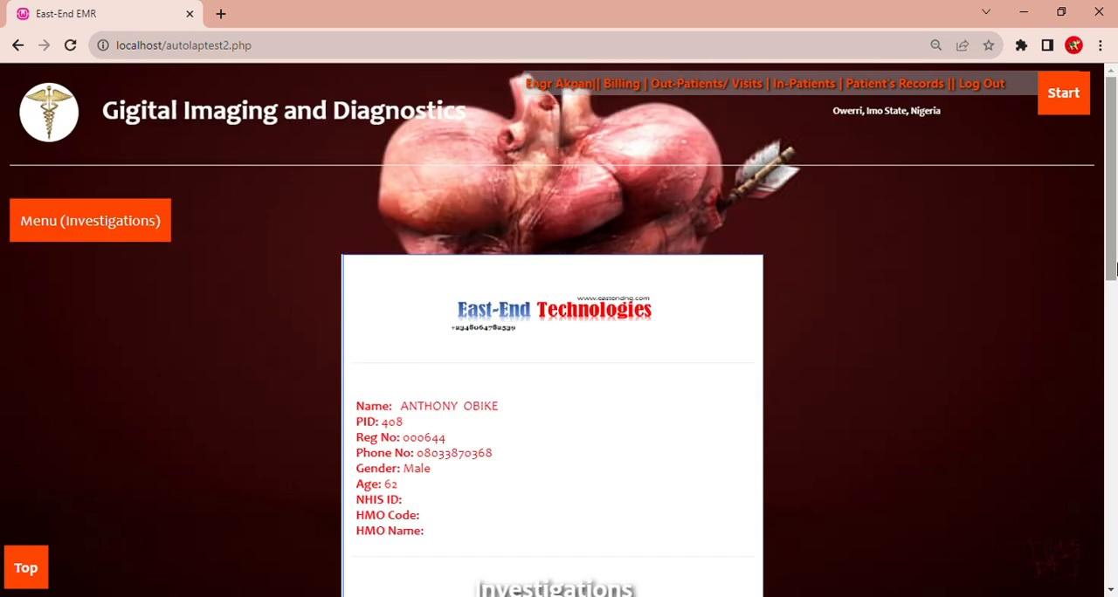
left_click_drag(1107, 236, 1108, 463)
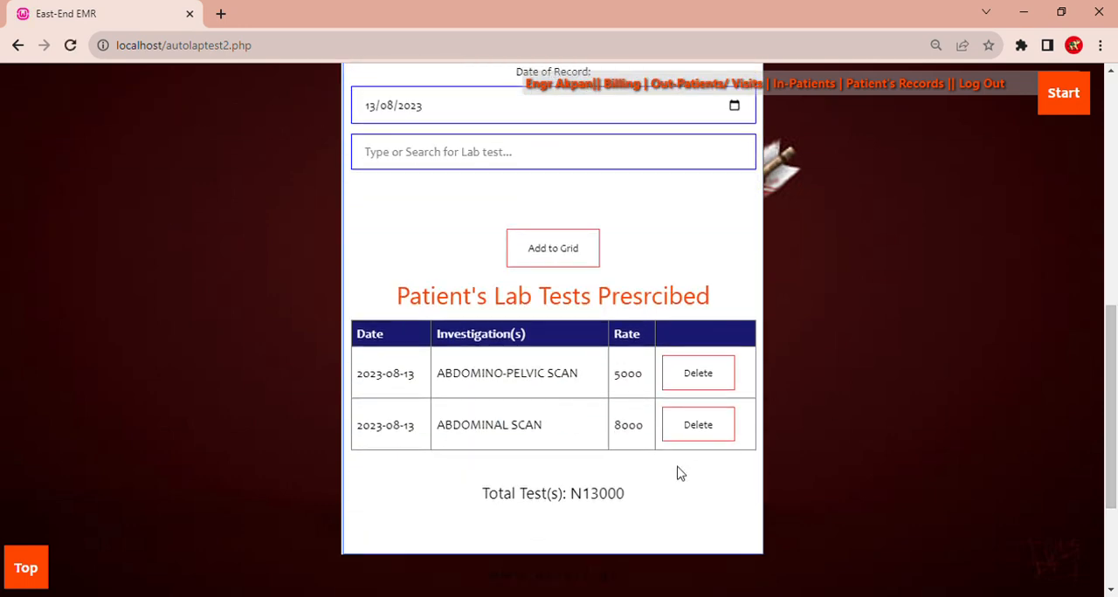
left_click(692, 427)
- Find Urinalysis among the lab tests and add it to the patient's prescribed investigations
left_click_drag(1114, 214, 1115, 379)
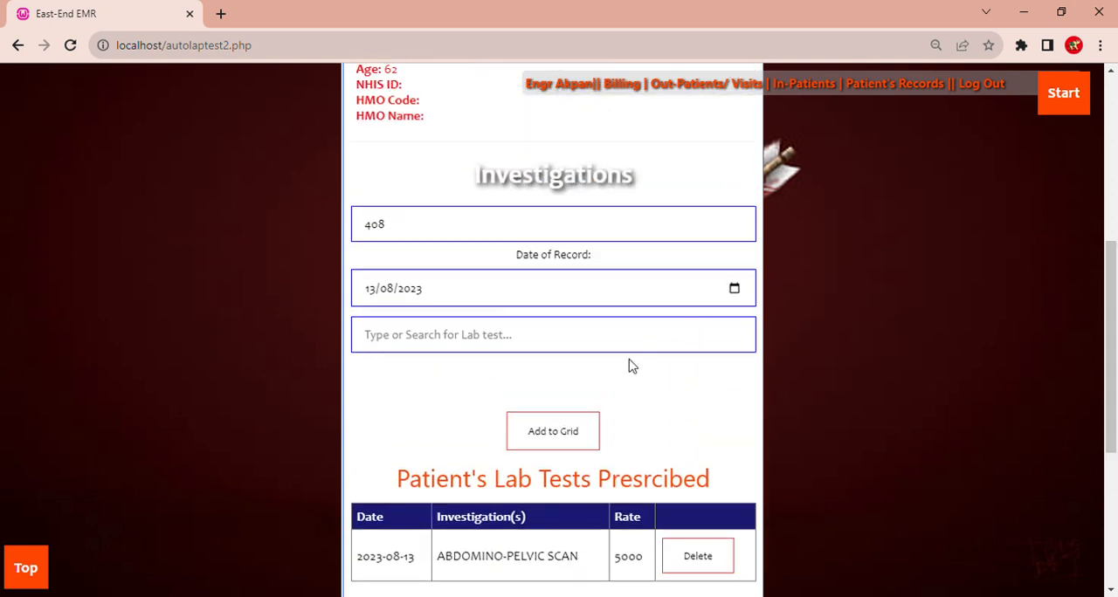
left_click(580, 344)
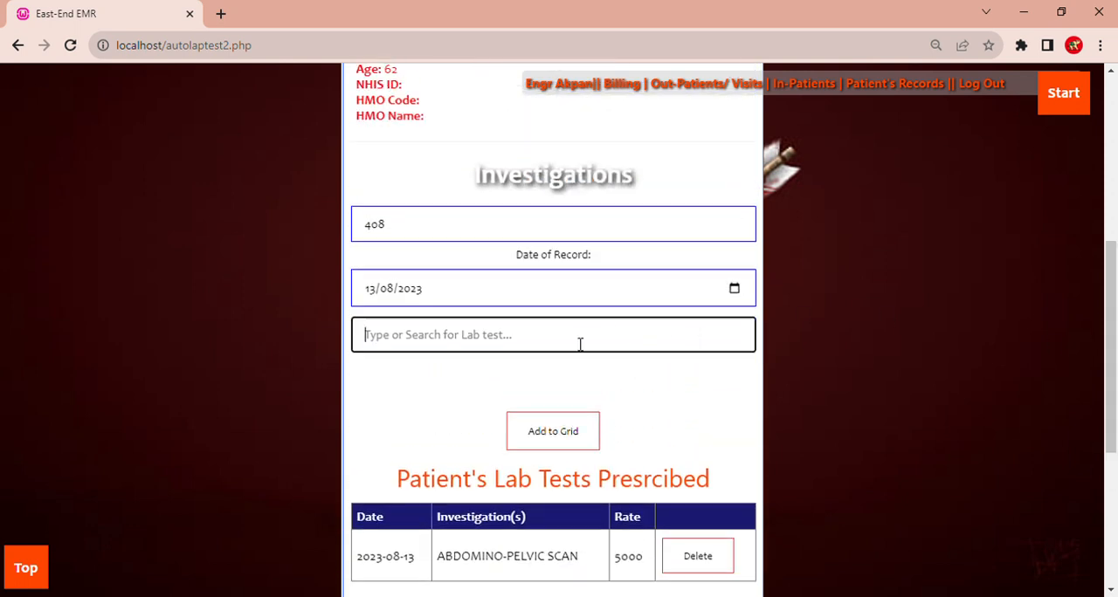
type("uri")
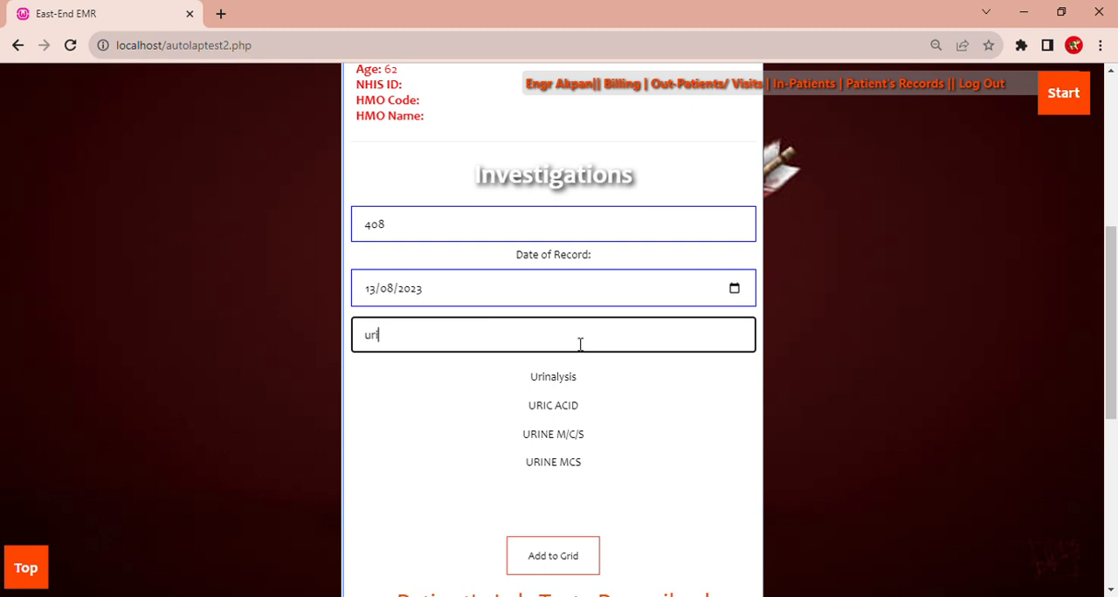
left_click(554, 383)
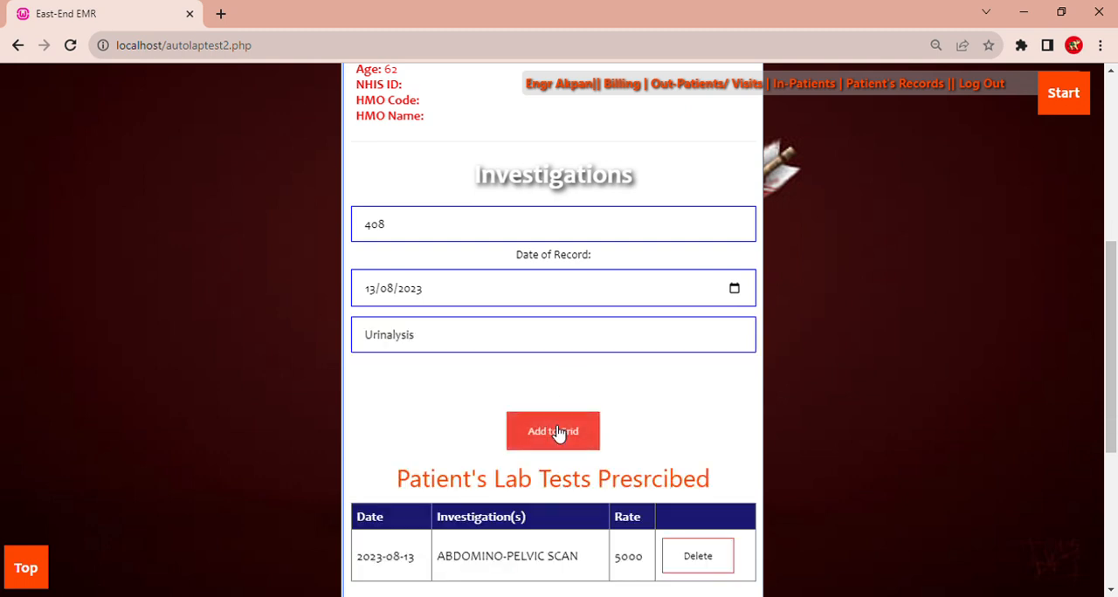
left_click(555, 431)
- Add the Malaria Parasites test to the patient's prescribed investigations
left_click_drag(1112, 222, 1115, 404)
left_click(562, 278)
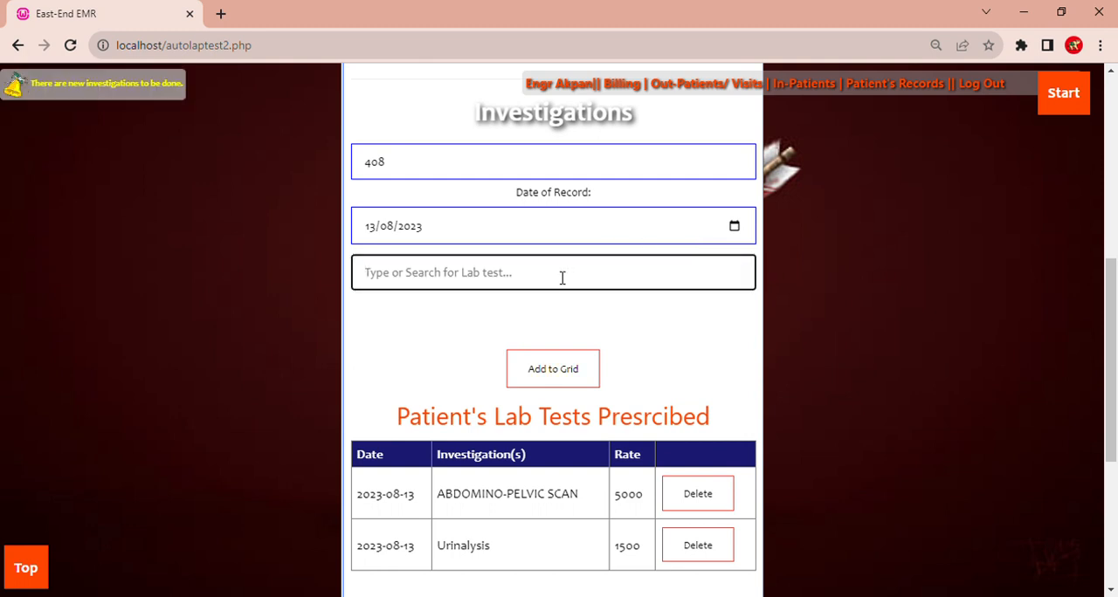
type("m")
left_click(560, 343)
left_click(559, 369)
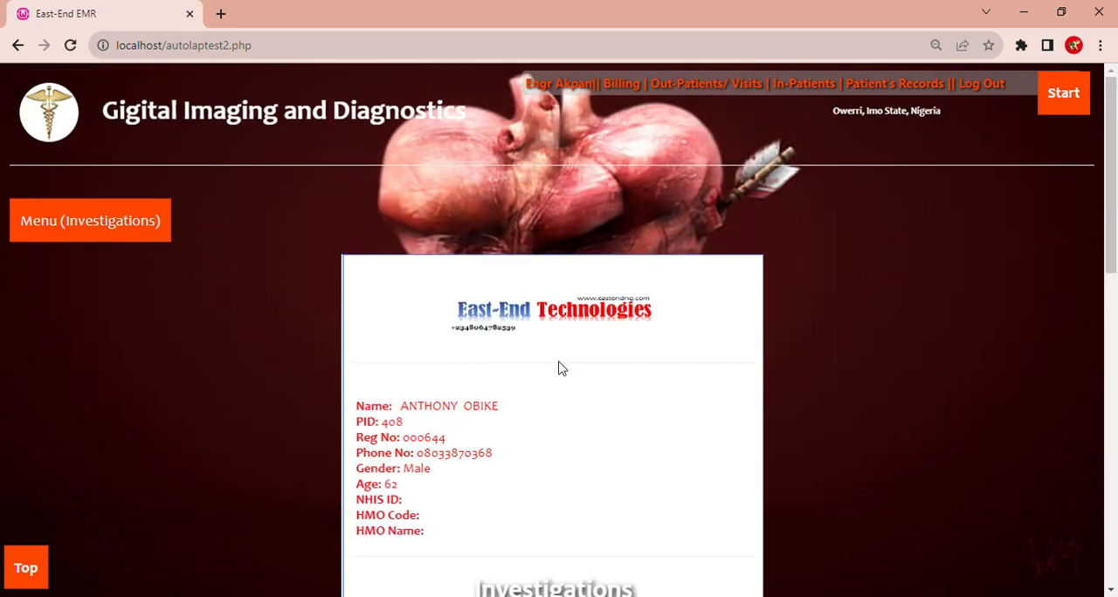
- Go to the Accounts section and open a Receipt Voucher
mouse_move(1111, 236)
left_mouse_down()
mouse_move(1116, 480)
mouse_move(1113, 239)
left_mouse_up()
mouse_move(1044, 109)
left_click(981, 193)
mouse_move(457, 436)
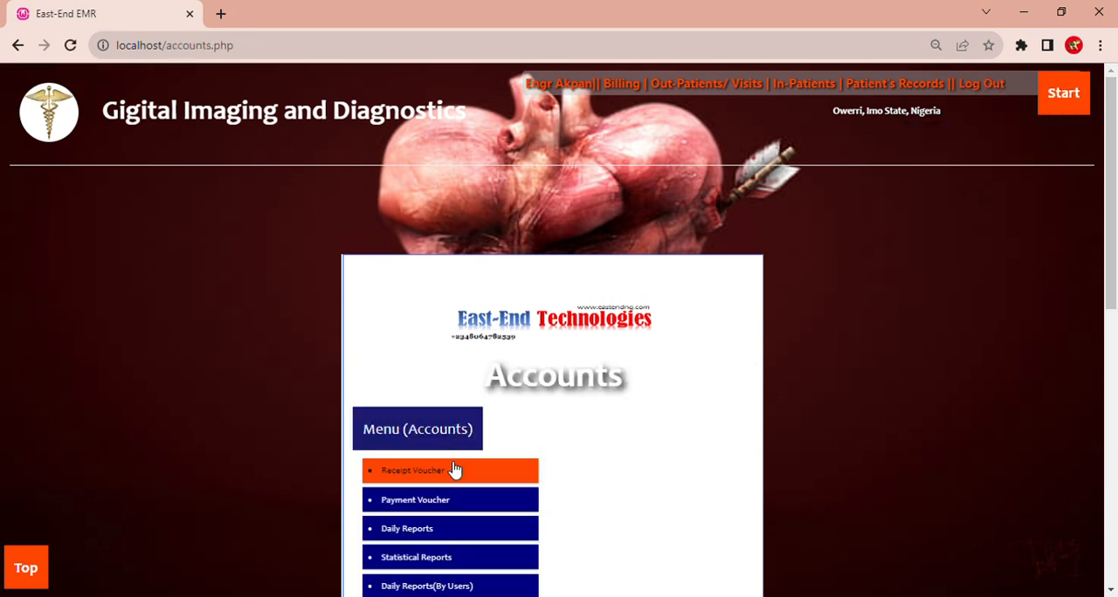
left_click(455, 470)
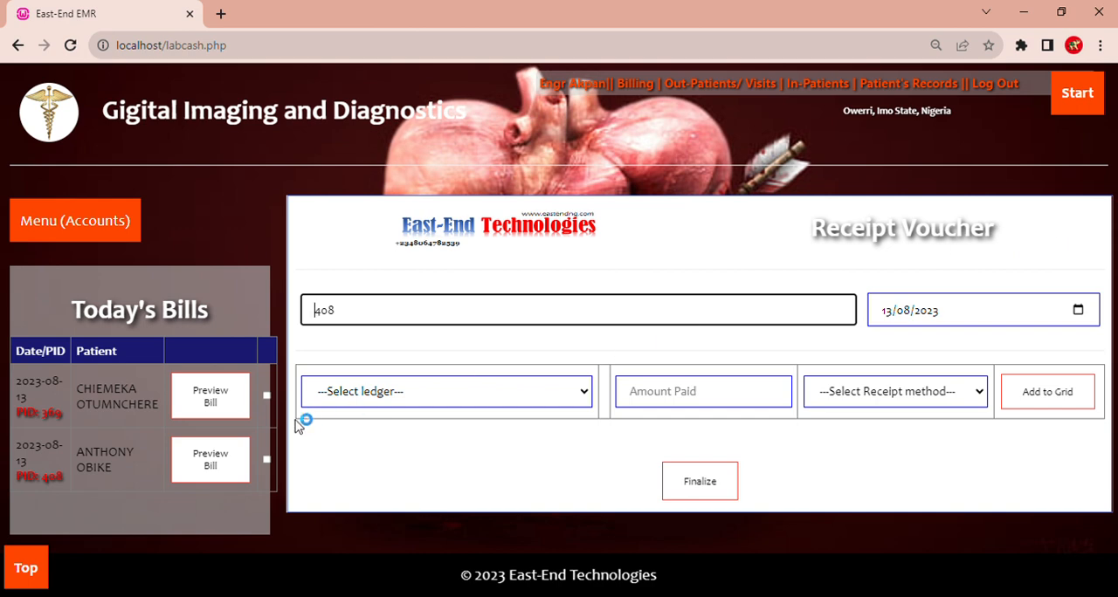
- Preview the bills of the first and second patients listed under Today's Bills
left_click(199, 390)
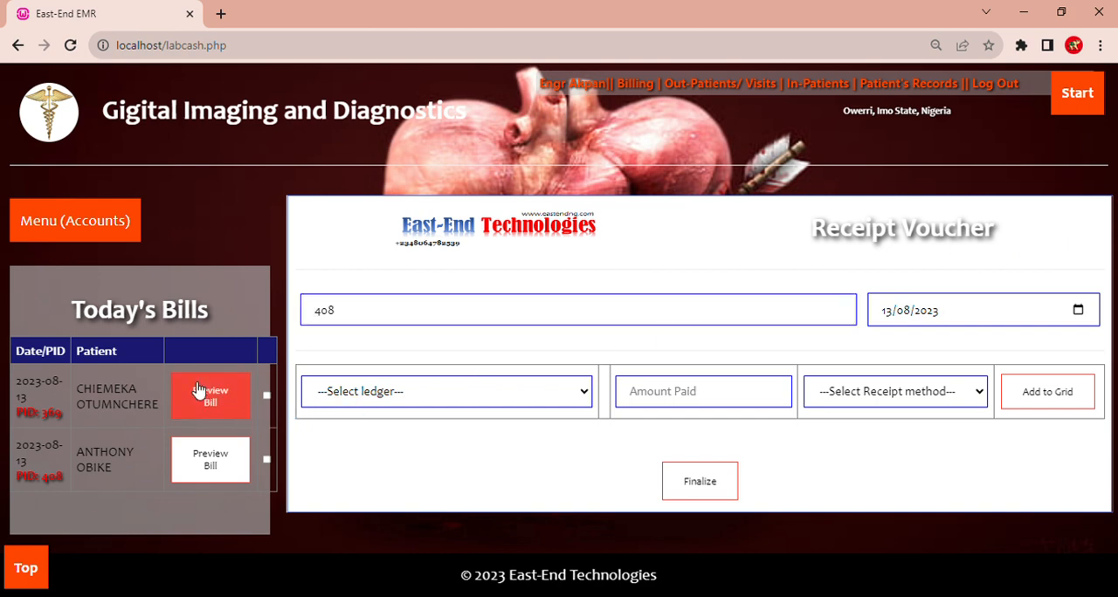
left_click_drag(1111, 149, 1112, 318)
left_click(208, 515)
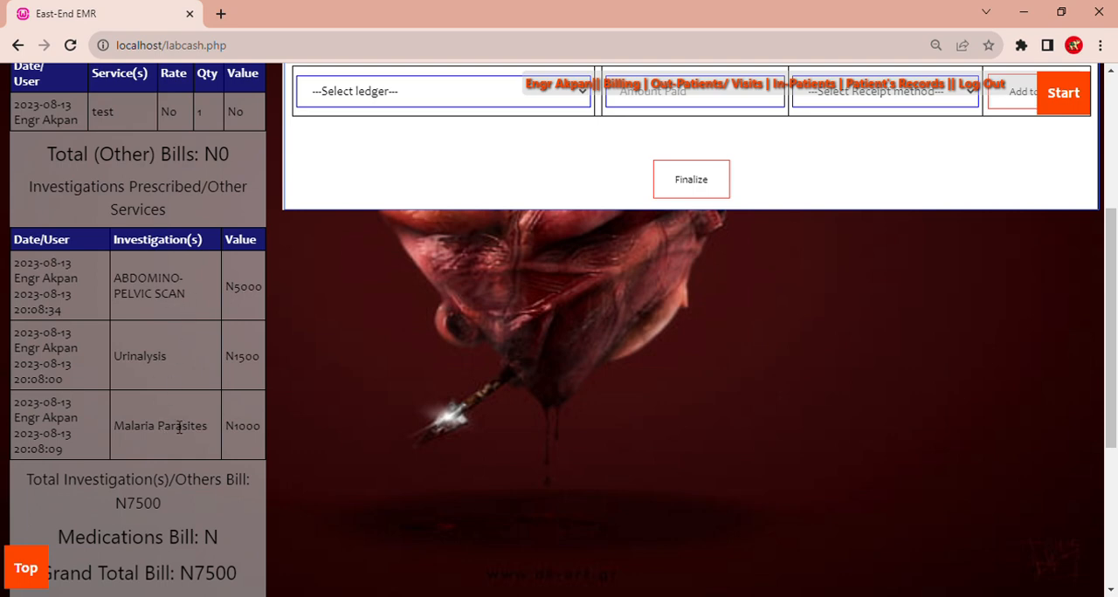
- Load the sundry patient's details on the receipt voucher by entering that patient's ID
left_click_drag(1111, 303, 1111, 208)
left_click(410, 224)
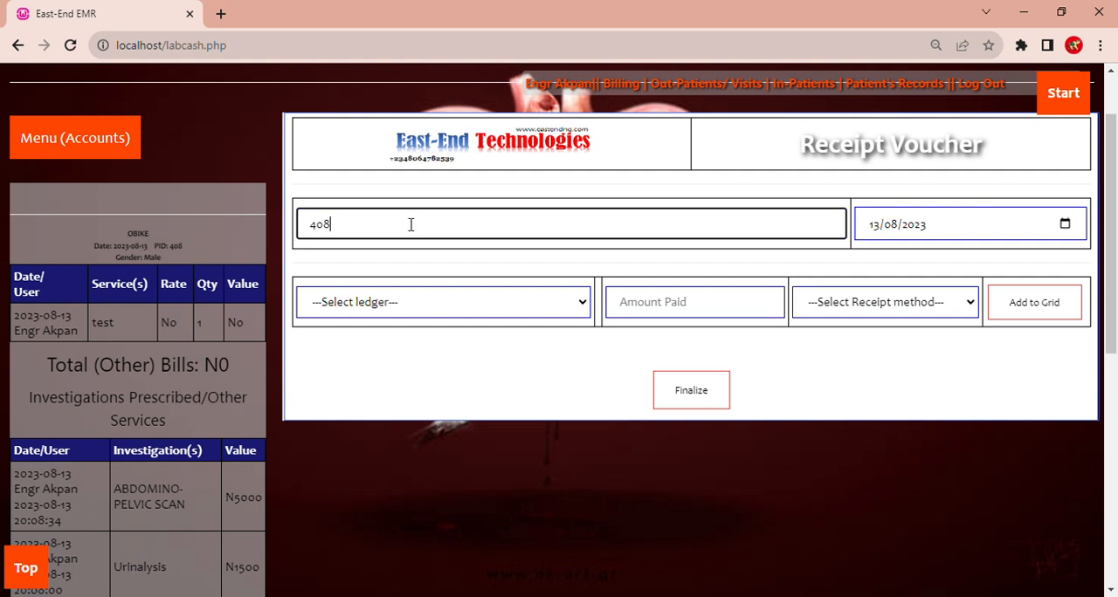
key("BackSpace")
key("BackSpace")
type("1")
left_click(457, 192)
- Replace the voucher's patient ID with that of the patient whose investigations were prescribed and load the patient's details
left_click(357, 233)
key("BackSpace")
type("40")
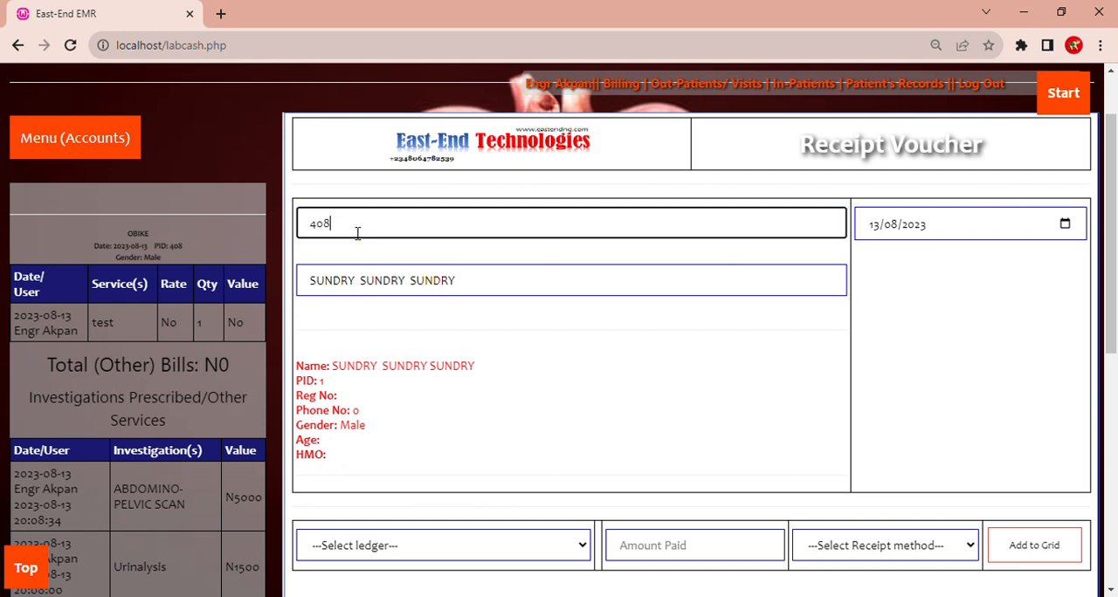
type("8")
left_click(493, 349)
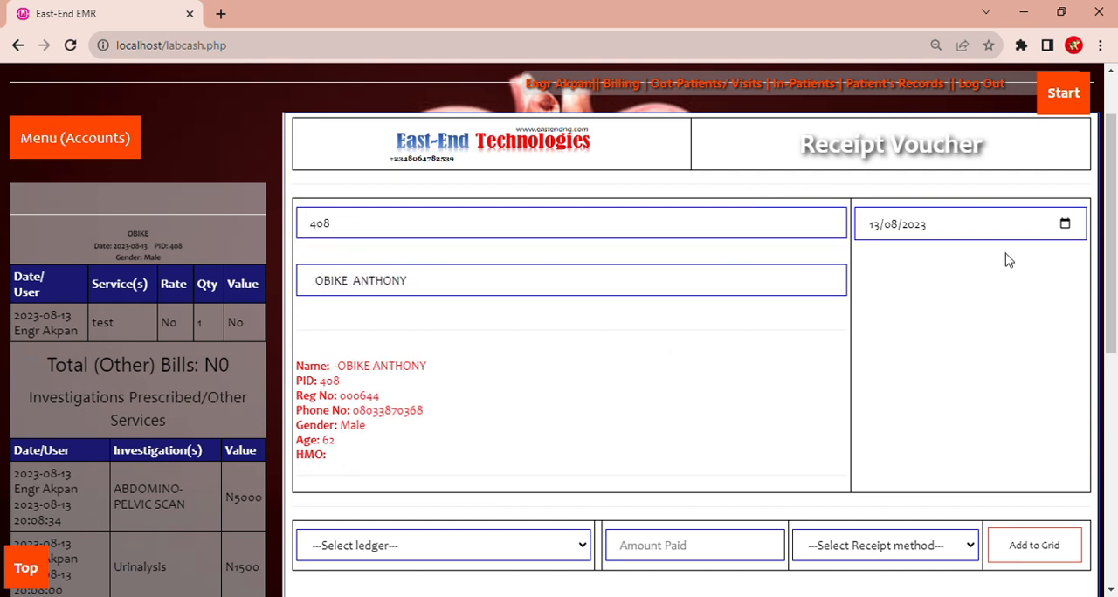
- Add the MP ledger to the voucher's grid with 1000 paid by FIRST BANK TRANSFER
left_click_drag(1107, 245, 1108, 358)
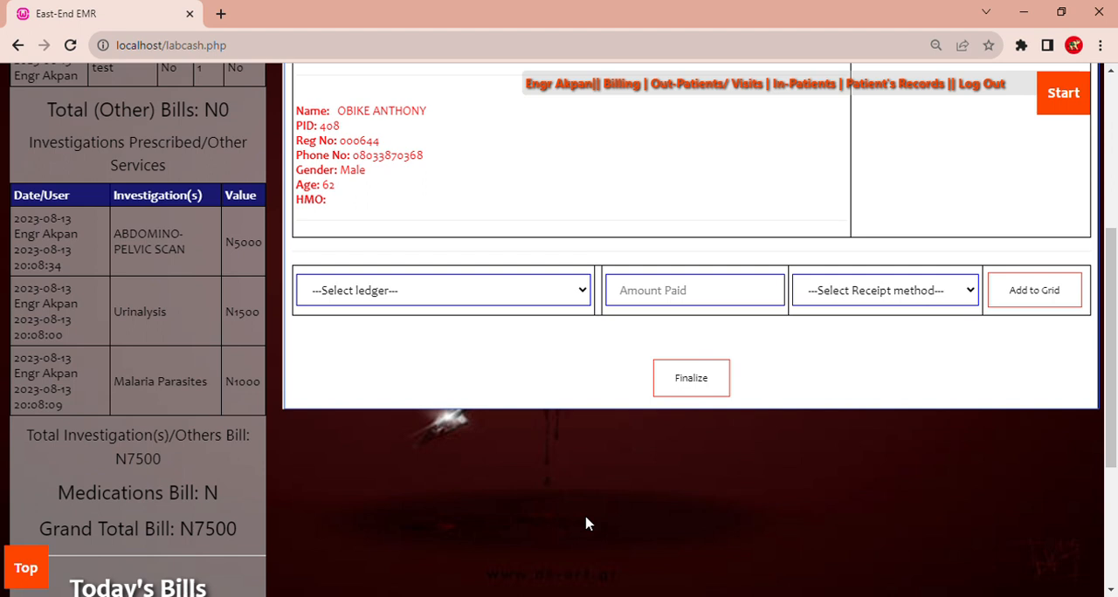
left_click(444, 516)
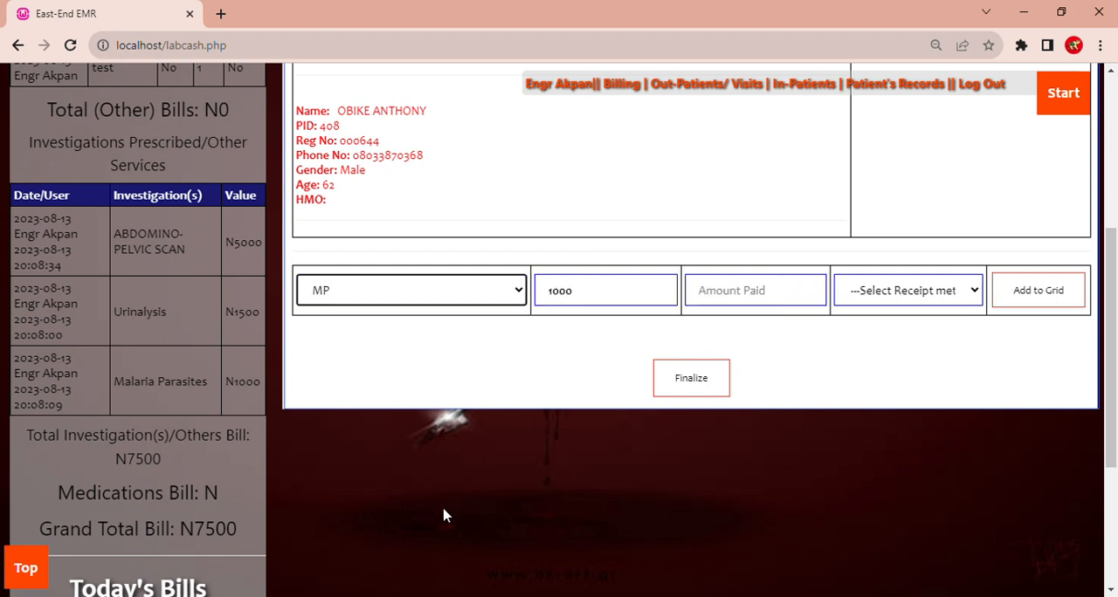
left_click(726, 304)
type("1000")
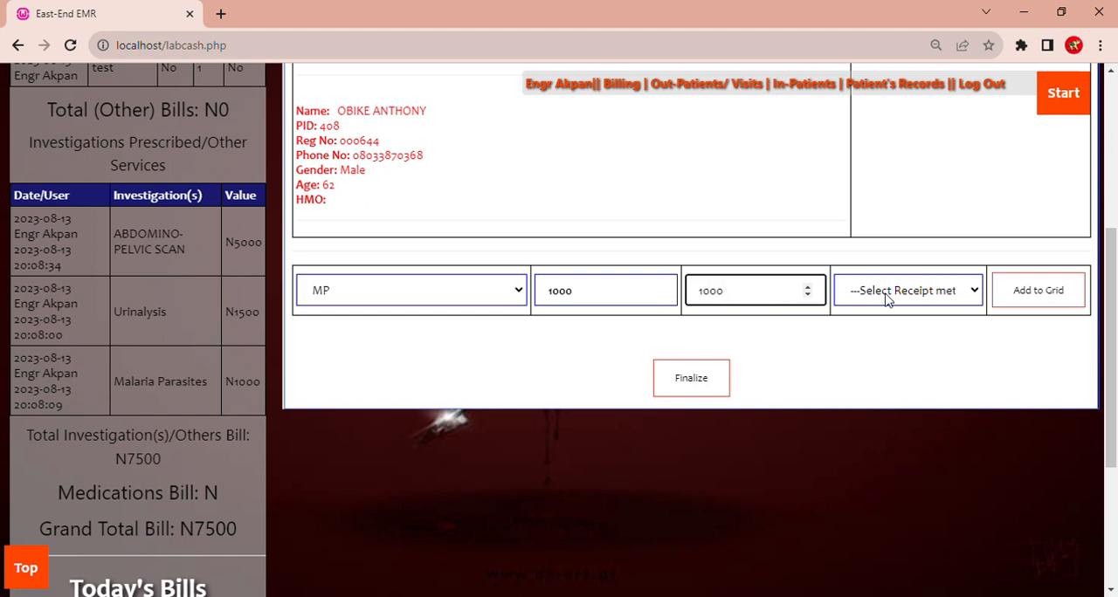
left_click(887, 299)
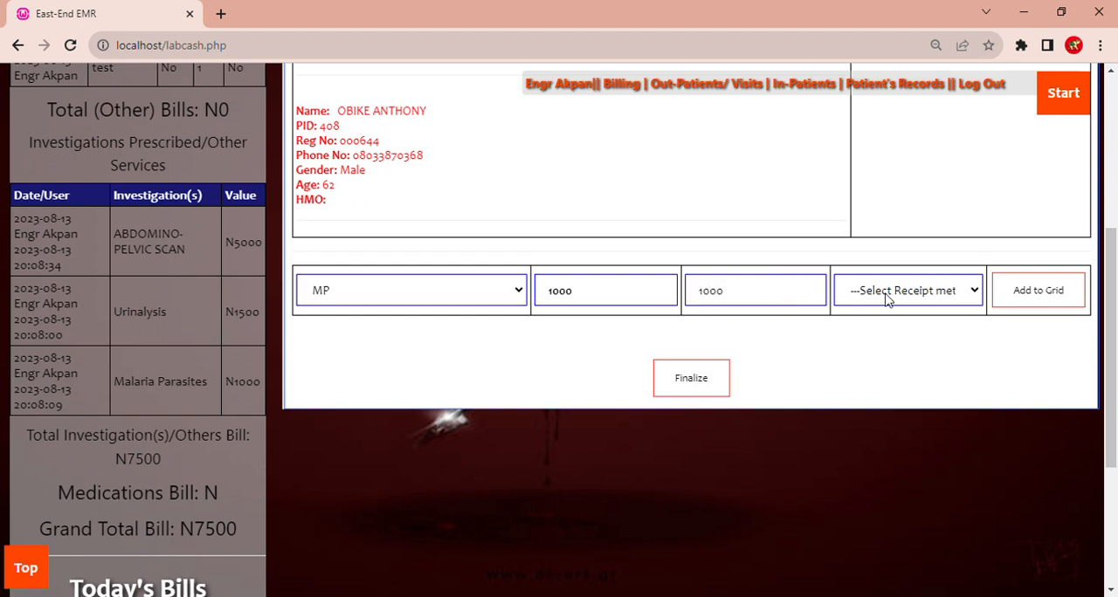
left_click(897, 355)
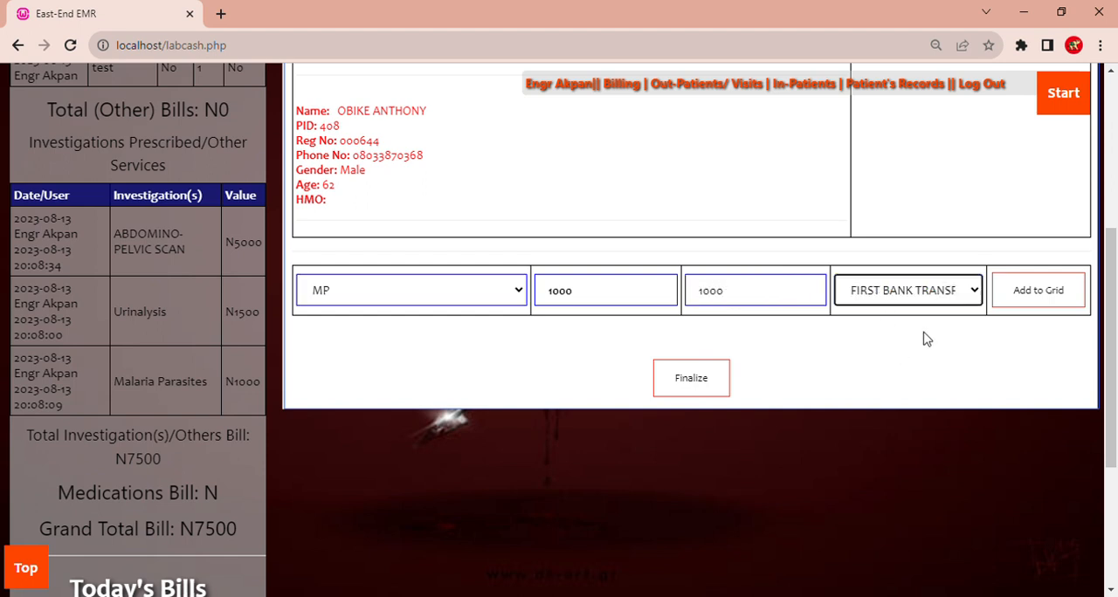
left_click(1024, 297)
- Select the ABDOMINAL PELVIC SCAN ledger for the next voucher item and set its total amount to 4000
left_click(414, 426)
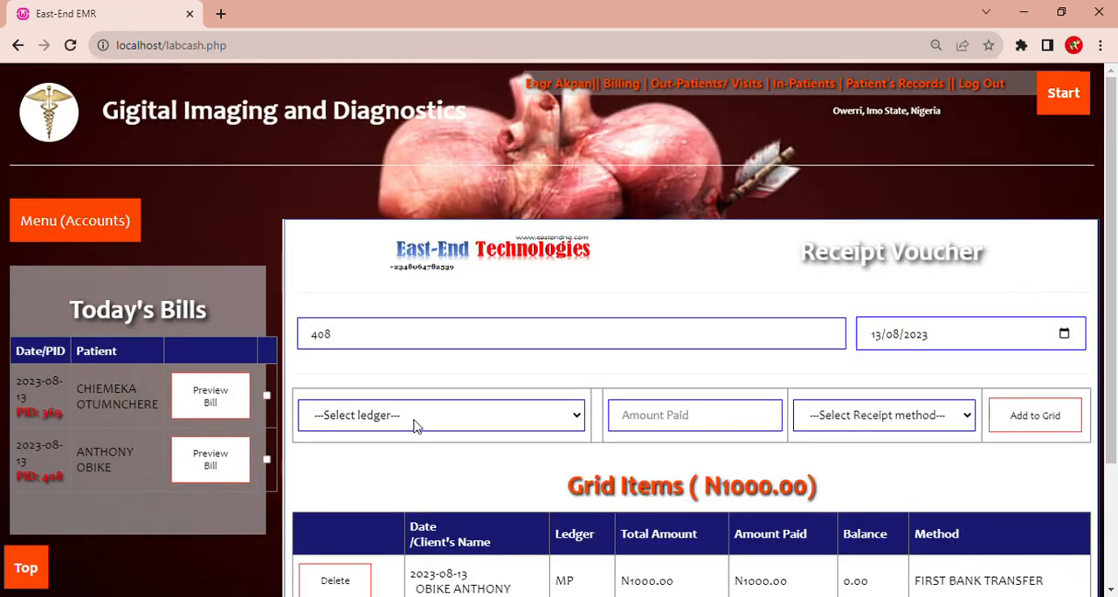
left_click(473, 144)
left_click(582, 428)
key("BackSpace")
type("40")
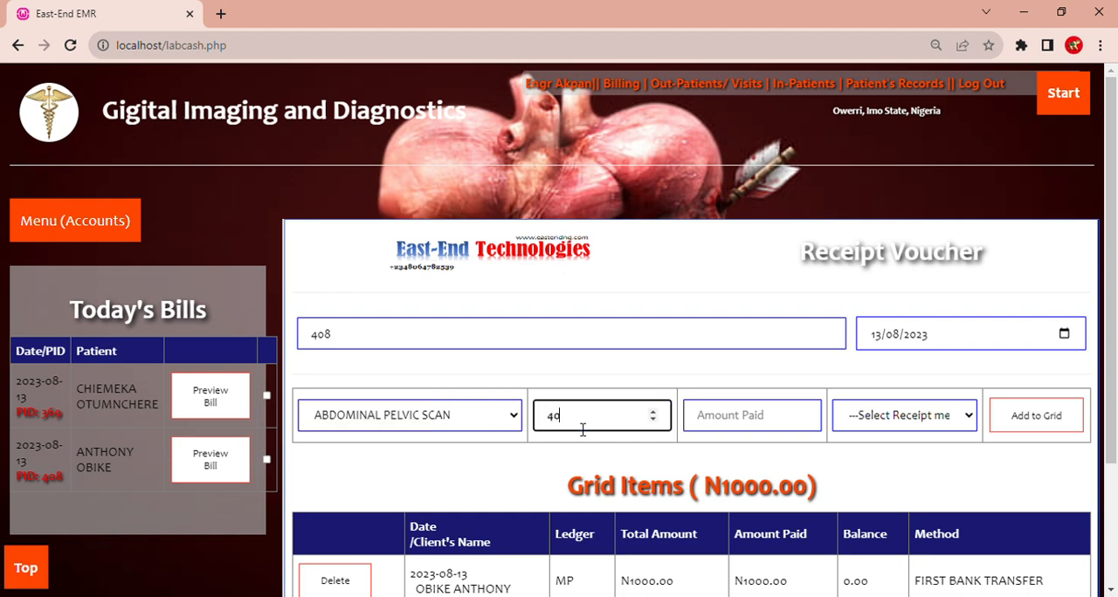
- Set the scan's amount paid to 3000 with CASH as receipt method and add the item to the grid
left_click(772, 422)
type("4")
key("BackSpace")
key("BackSpace")
key("BackSpace")
type("3000")
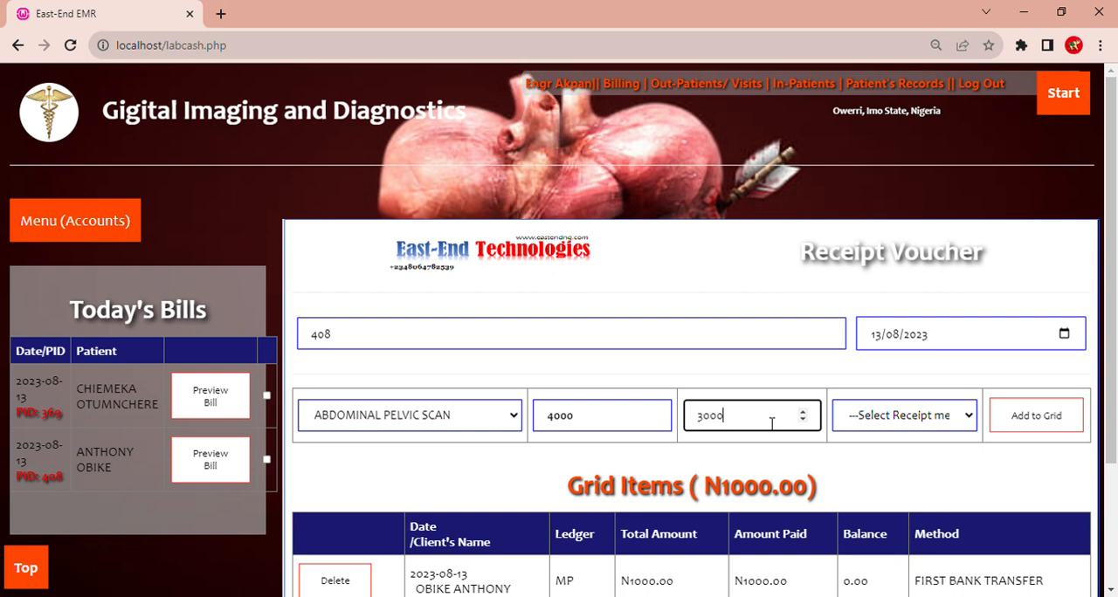
left_click(898, 424)
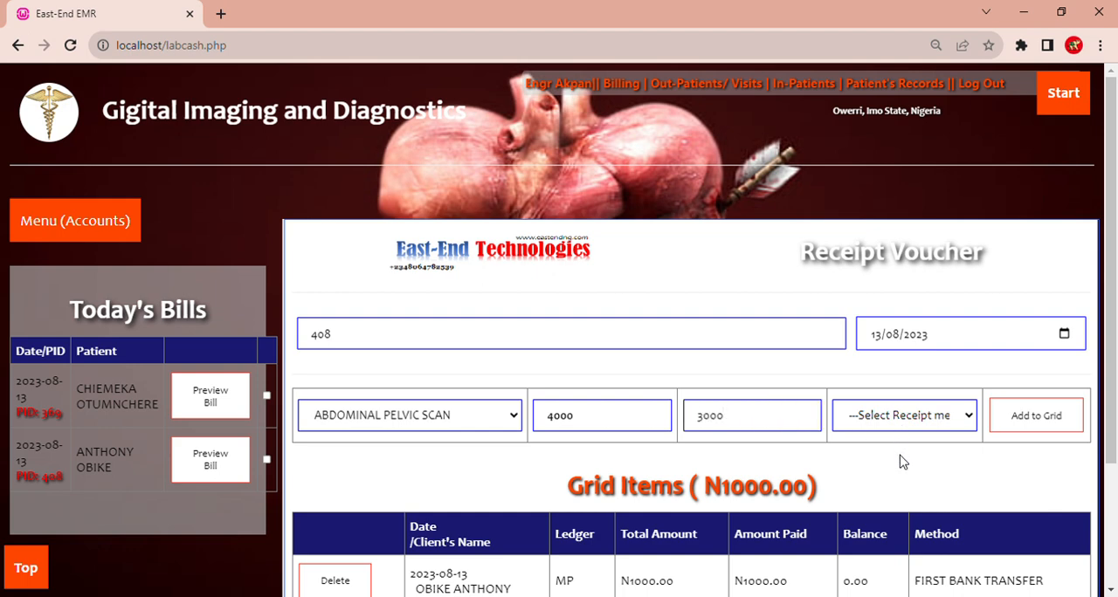
left_click(904, 460)
left_click(1038, 416)
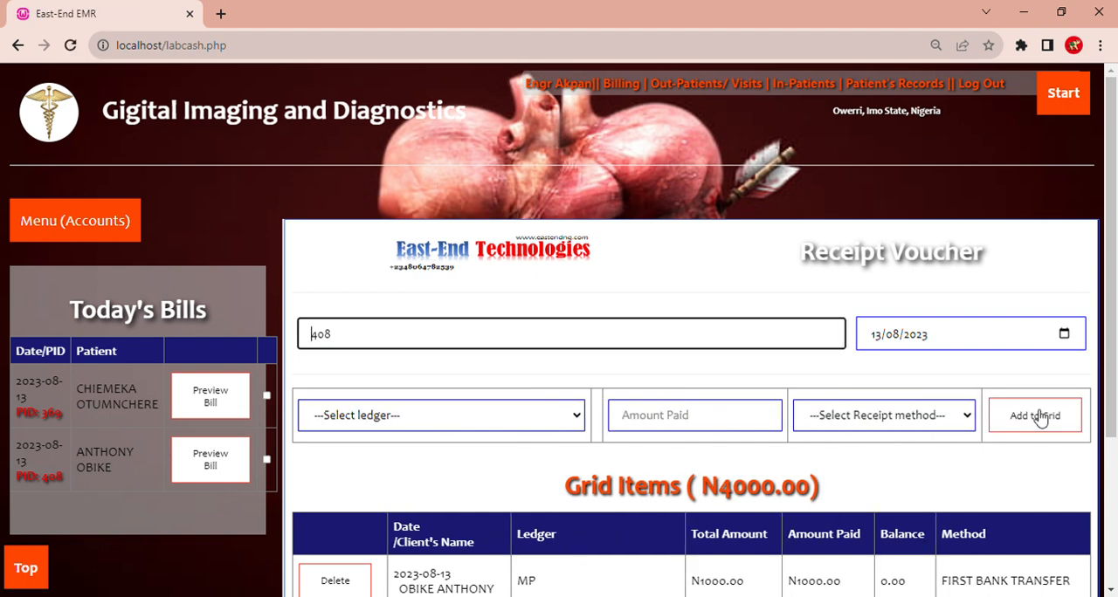
- Add the LFT (LIVER FUNCTION TEST) ledger to the grid with 7000 paid by FIRST BANK TRANSFER
left_click(317, 422)
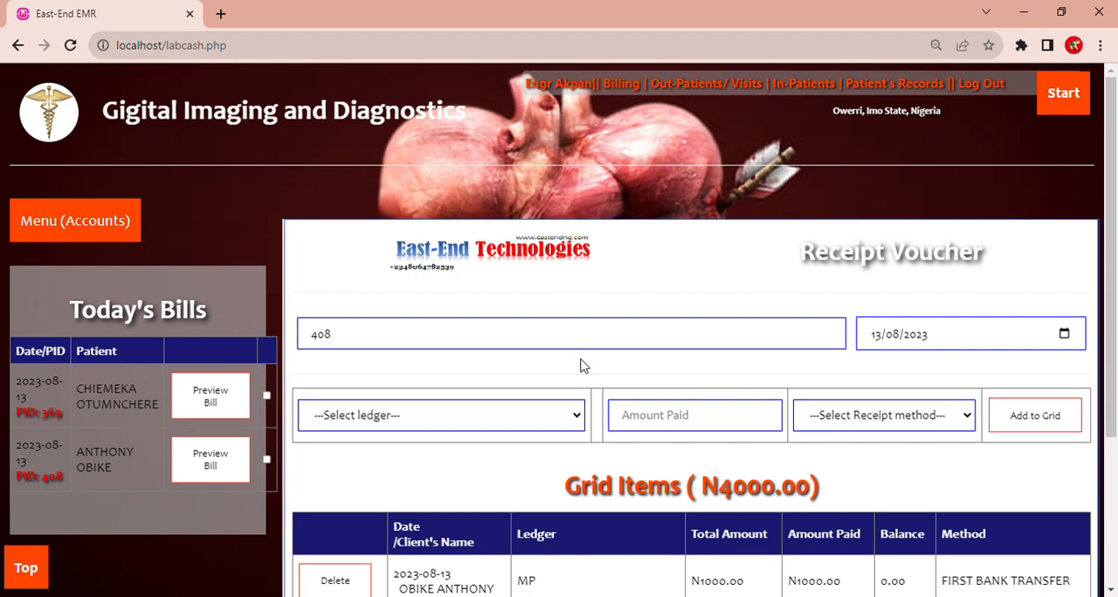
left_click(487, 182)
left_click(734, 428)
type("1")
key("BackSpace")
type("7000")
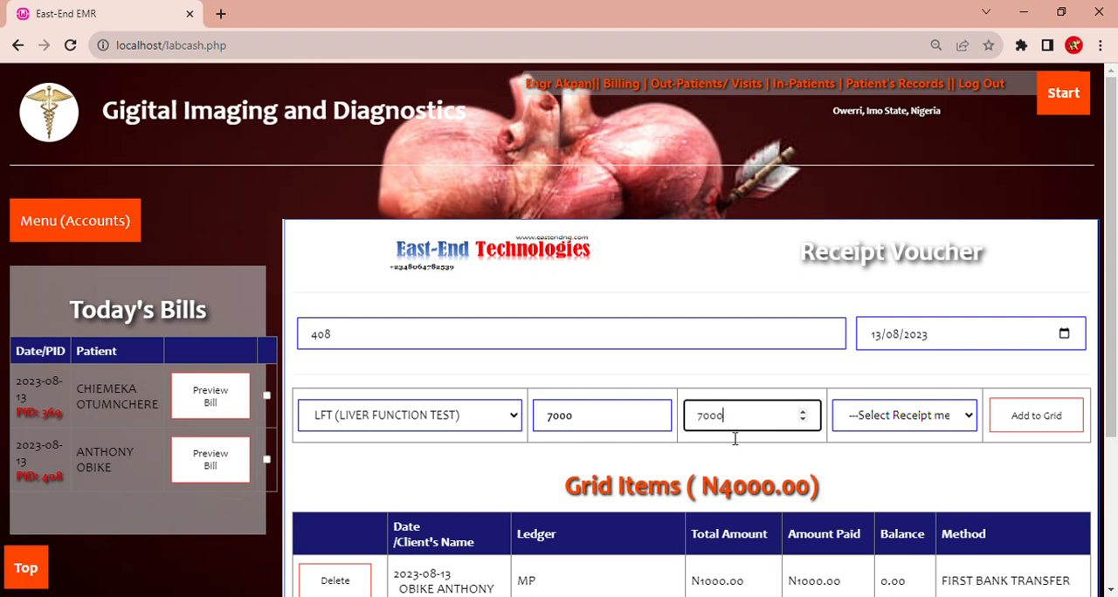
left_click(897, 434)
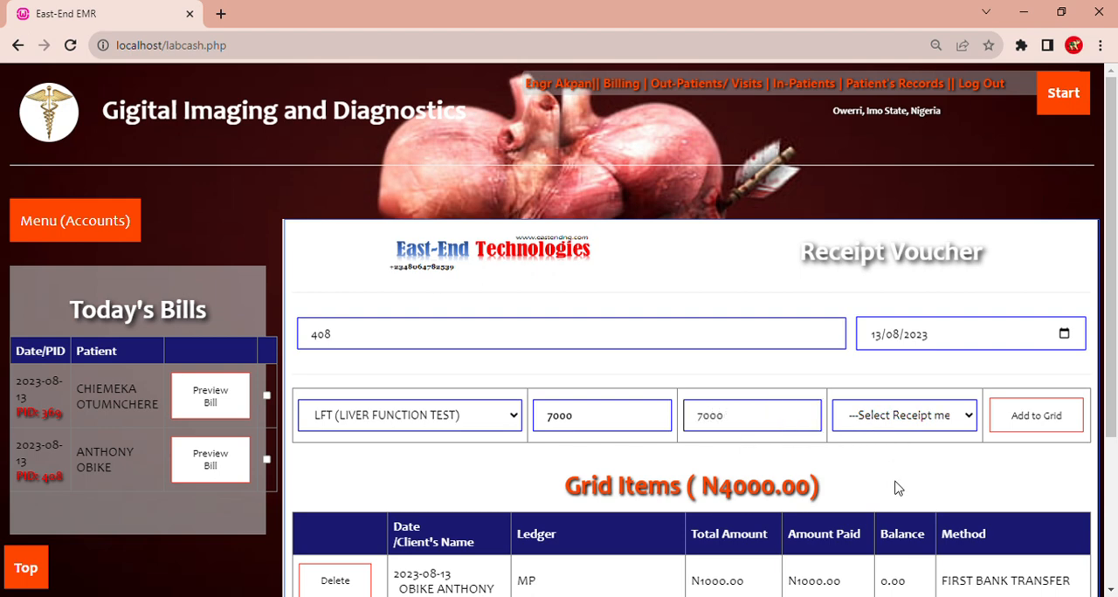
key("Down")
left_click(1033, 416)
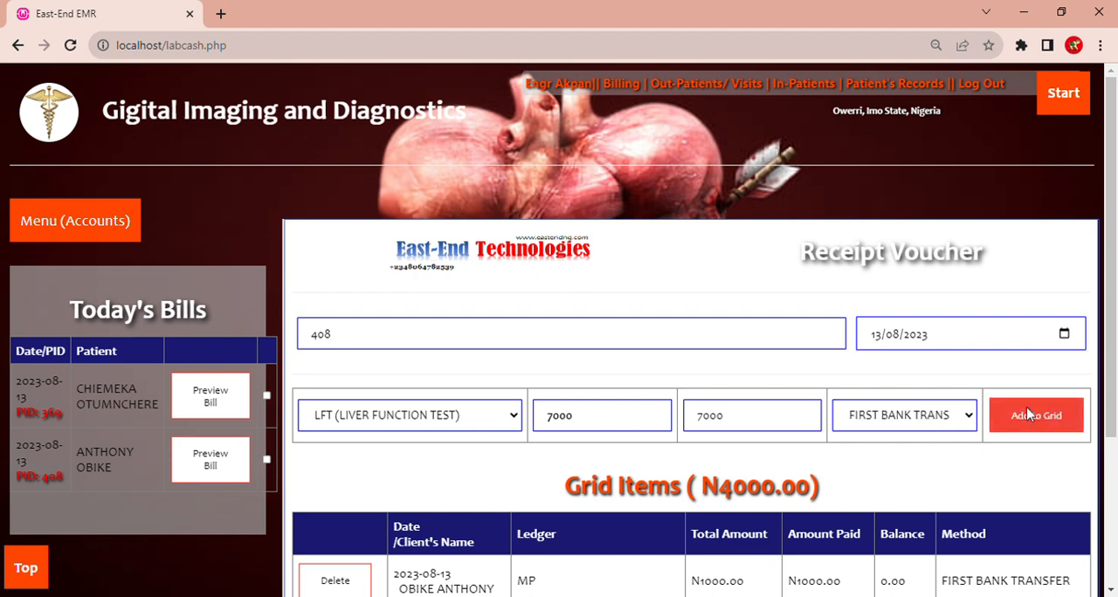
- Finalize the receipt voucher and check the total balance on the generated receipt
left_click_drag(1114, 330, 1115, 469)
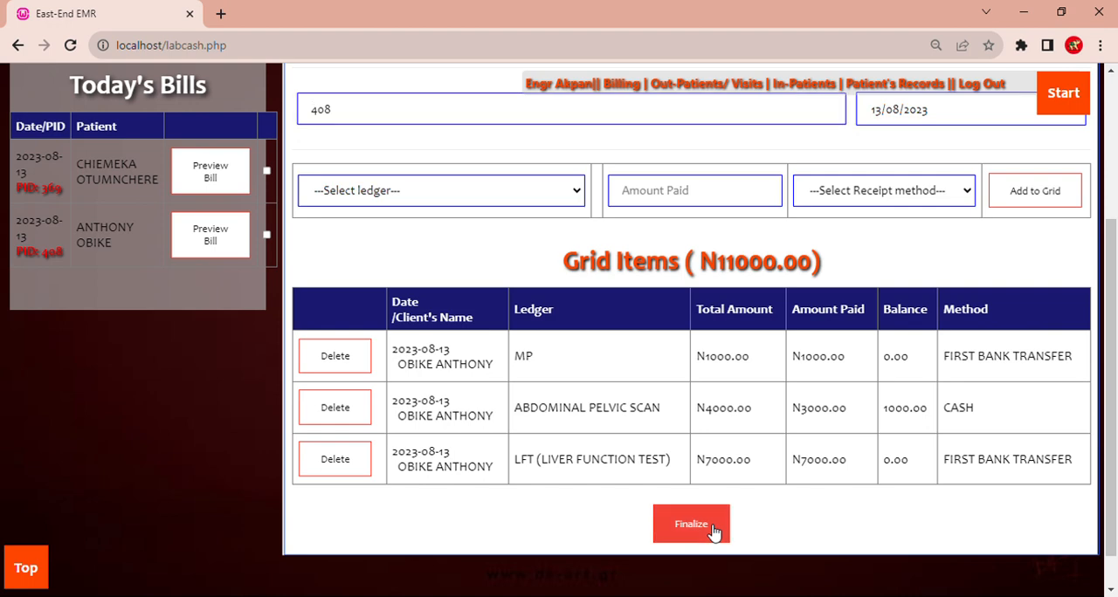
left_click(713, 531)
left_click_drag(1115, 208, 1114, 382)
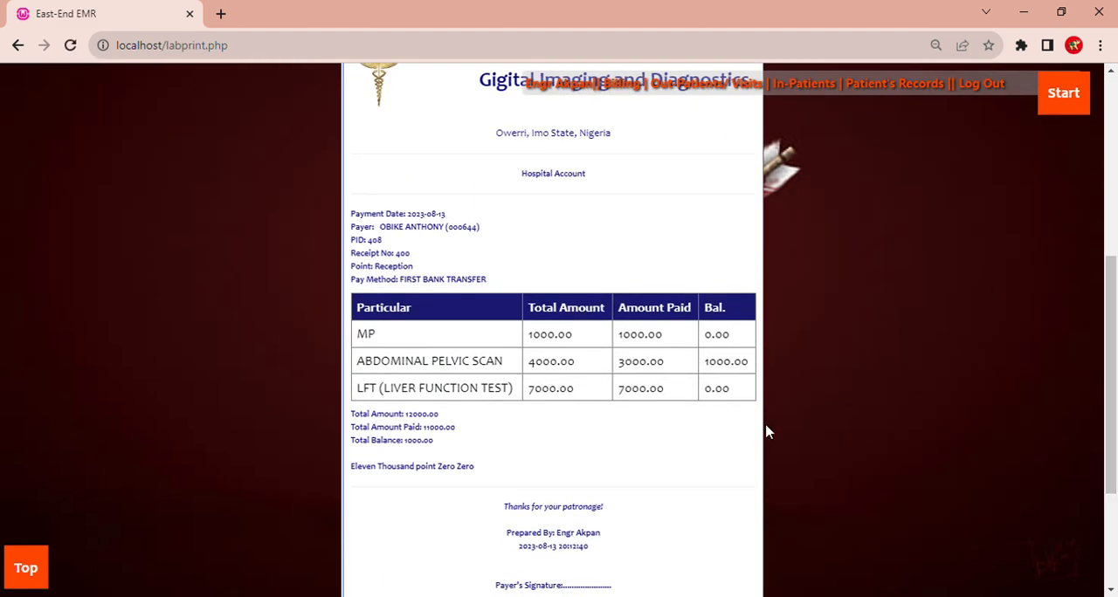
left_click_drag(441, 448, 410, 448)
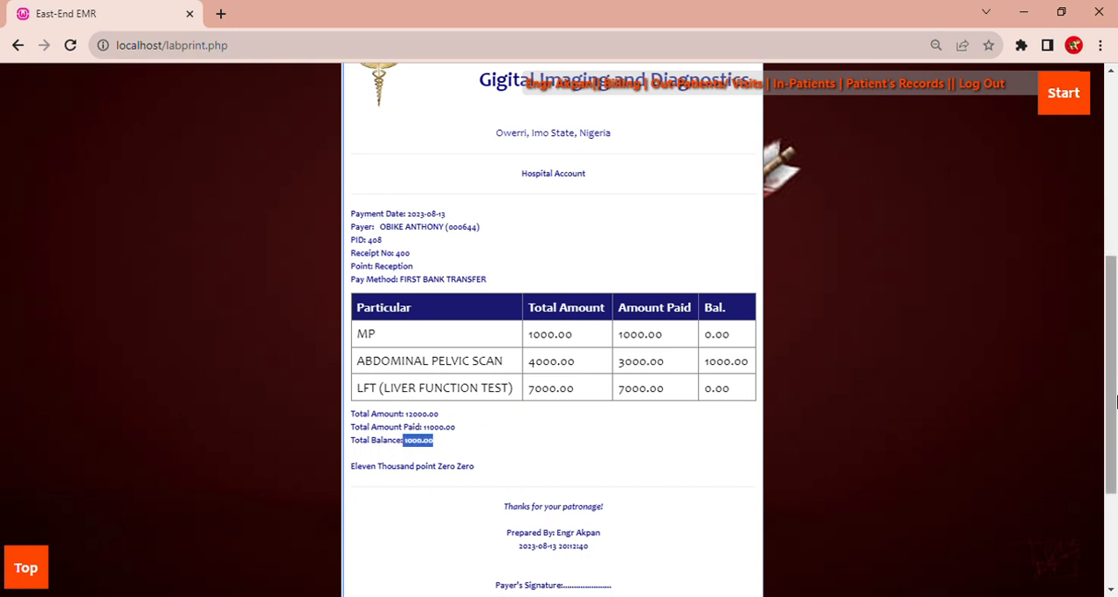
- Open the Accounts Daily Reports and fetch the Receipt Voucher records for the preset dates
left_click_drag(1109, 379, 1114, 247)
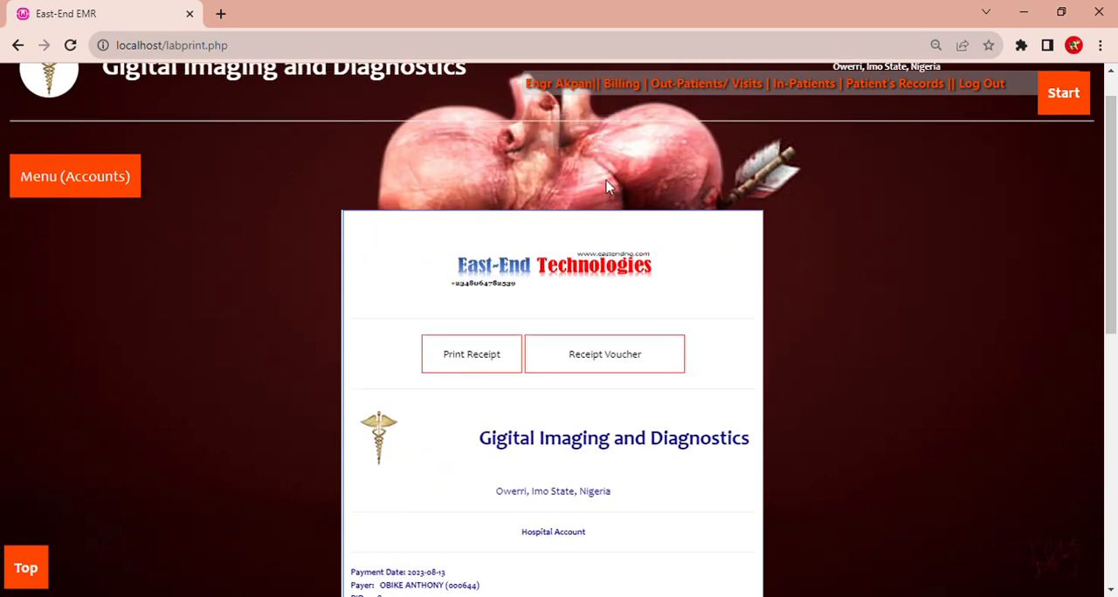
left_click(133, 187)
left_click(125, 275)
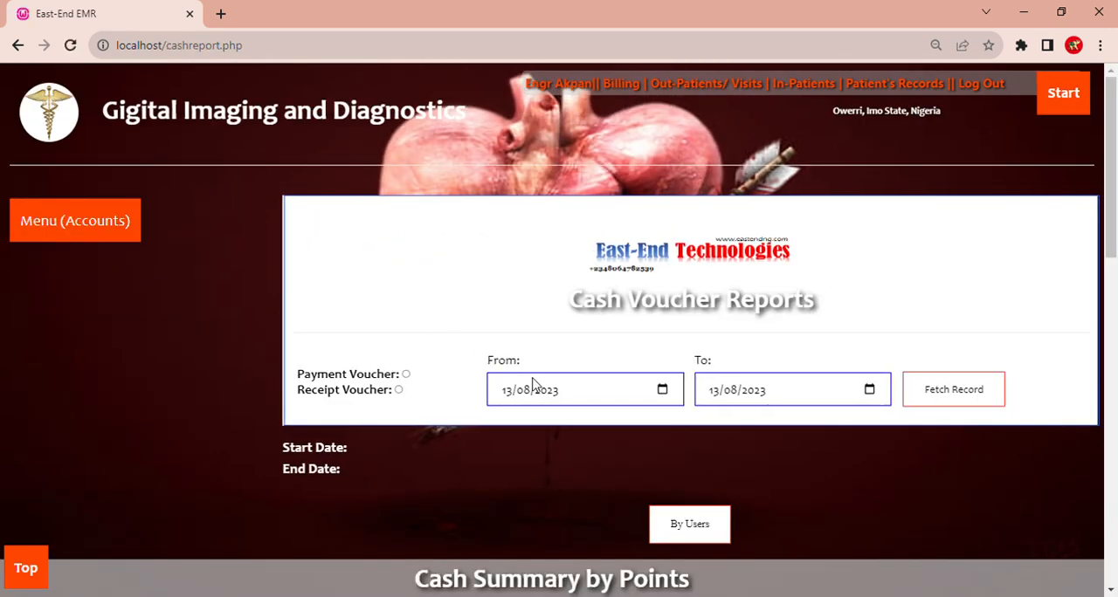
left_click(399, 390)
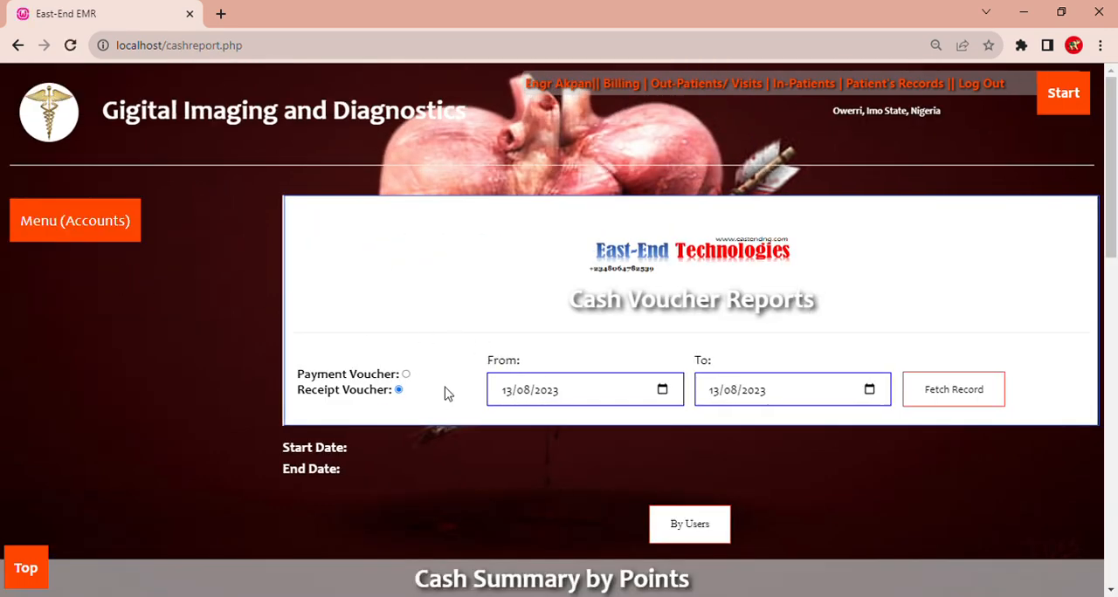
left_click(927, 392)
- Examine the cash summary by users, checking the staff name, point and payment methods, and continue to the summary by groups
left_click_drag(1115, 190, 1115, 338)
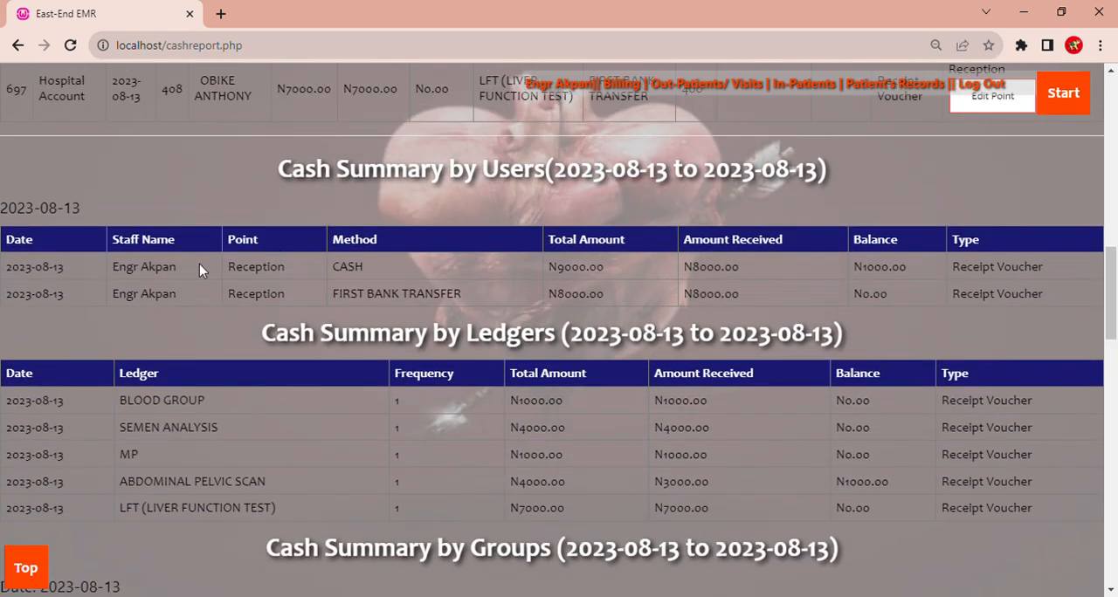
left_click_drag(158, 272, 128, 269)
left_click(289, 252)
left_click(399, 295)
left_click_drag(1115, 289, 1116, 372)
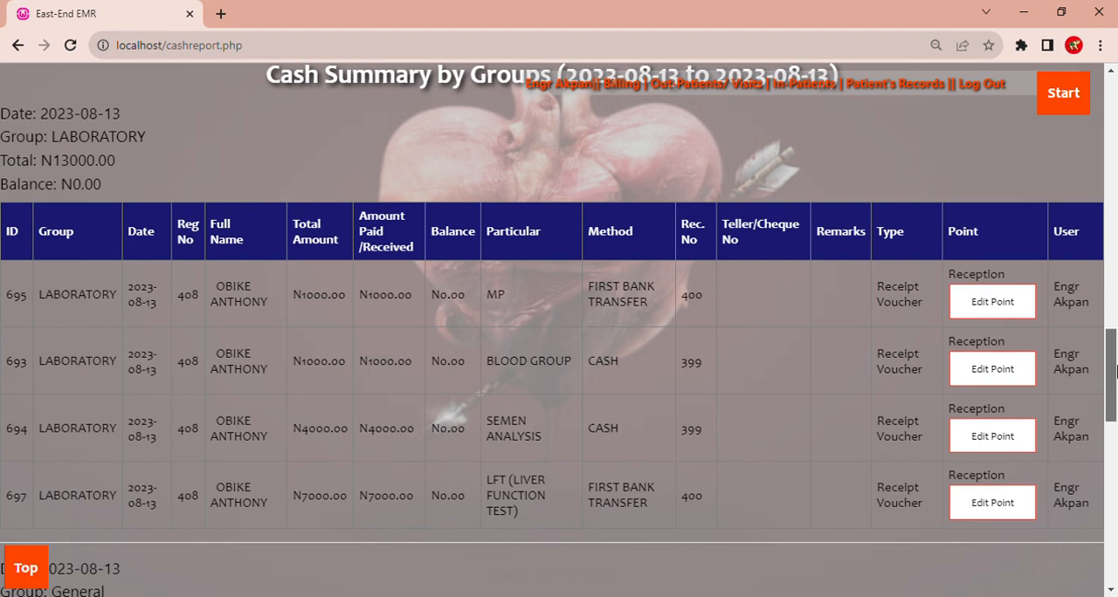
- Review the cash and bank transfer figures in the payment method summary and the Hospital Account figures in the accounts summary
left_click_drag(1117, 372, 1116, 496)
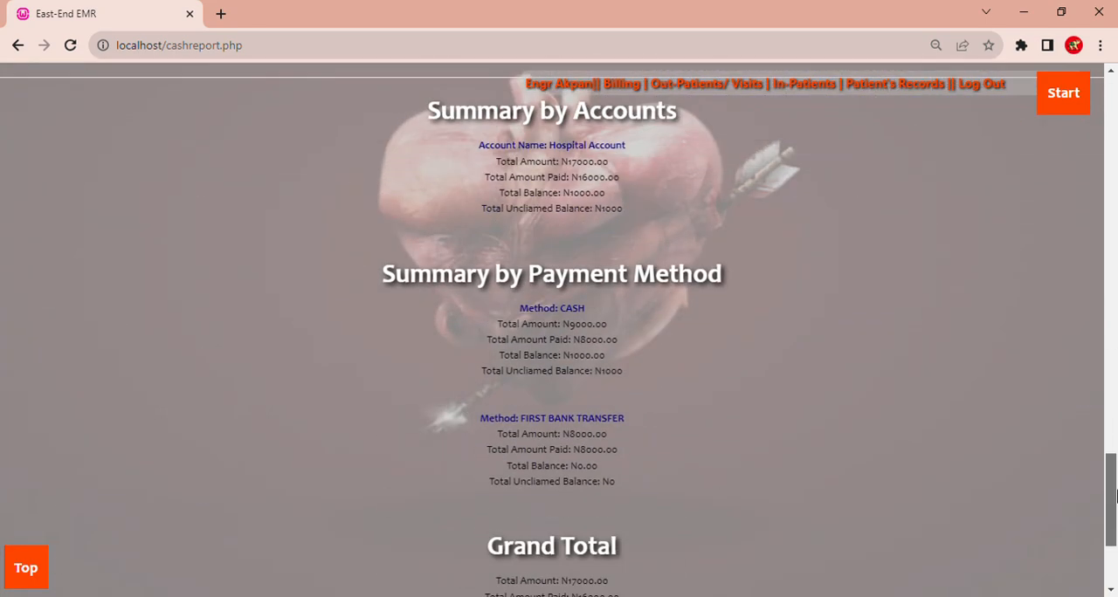
left_click_drag(626, 360, 472, 313)
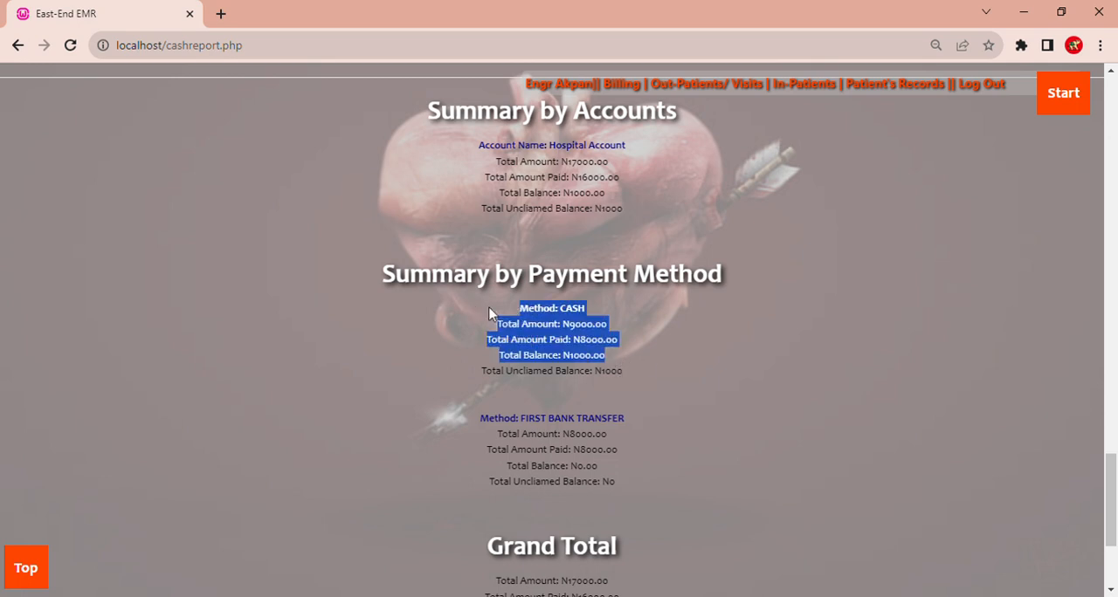
left_click(467, 461)
left_click_drag(472, 423, 617, 491)
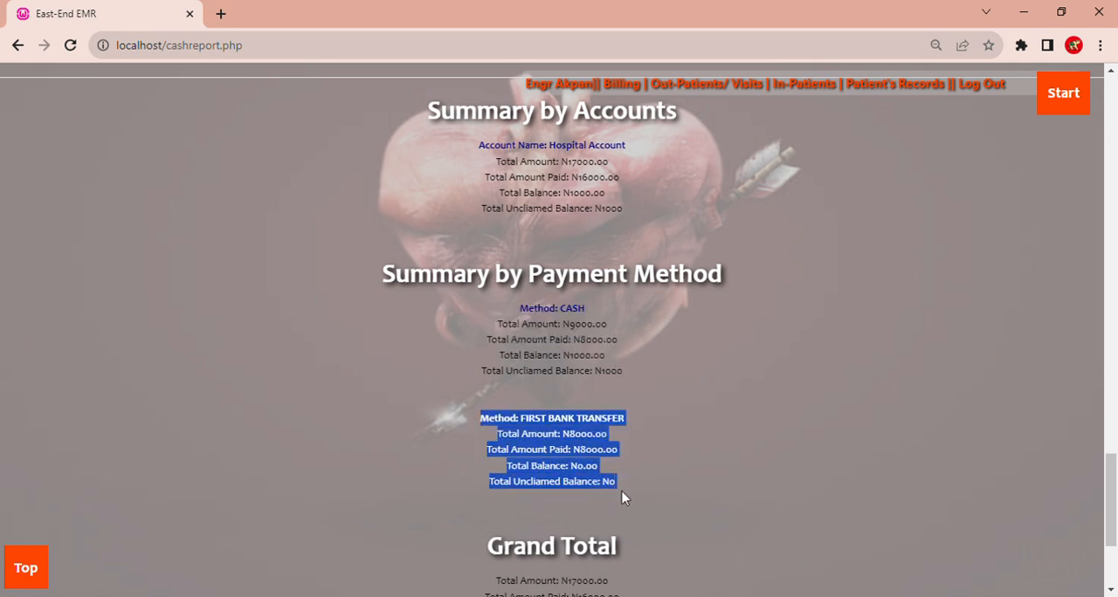
left_click(692, 503)
left_click_drag(609, 216, 463, 147)
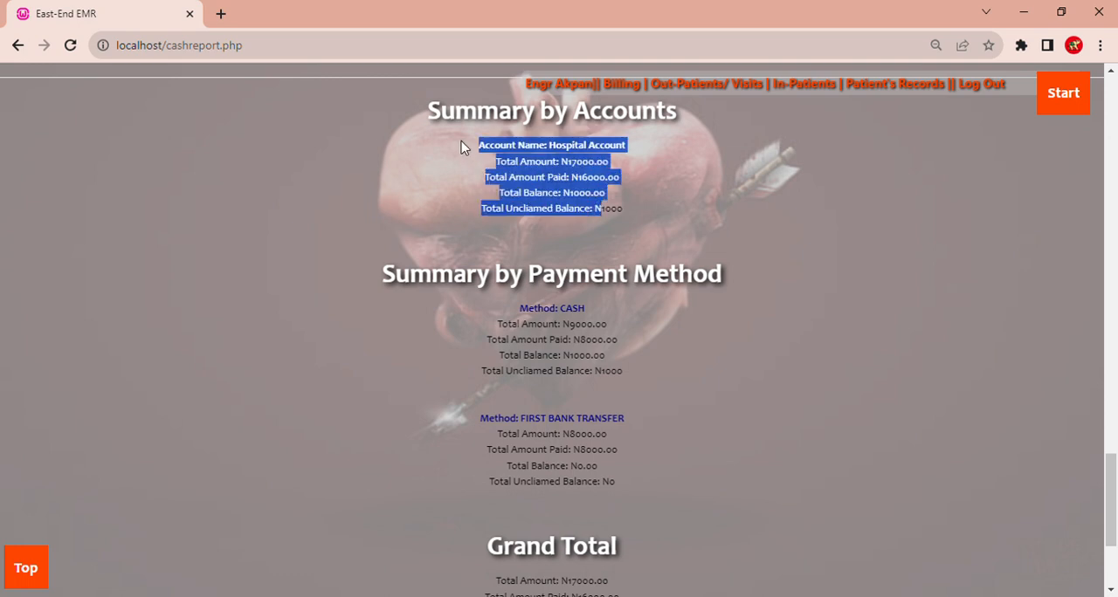
left_click(1022, 375)
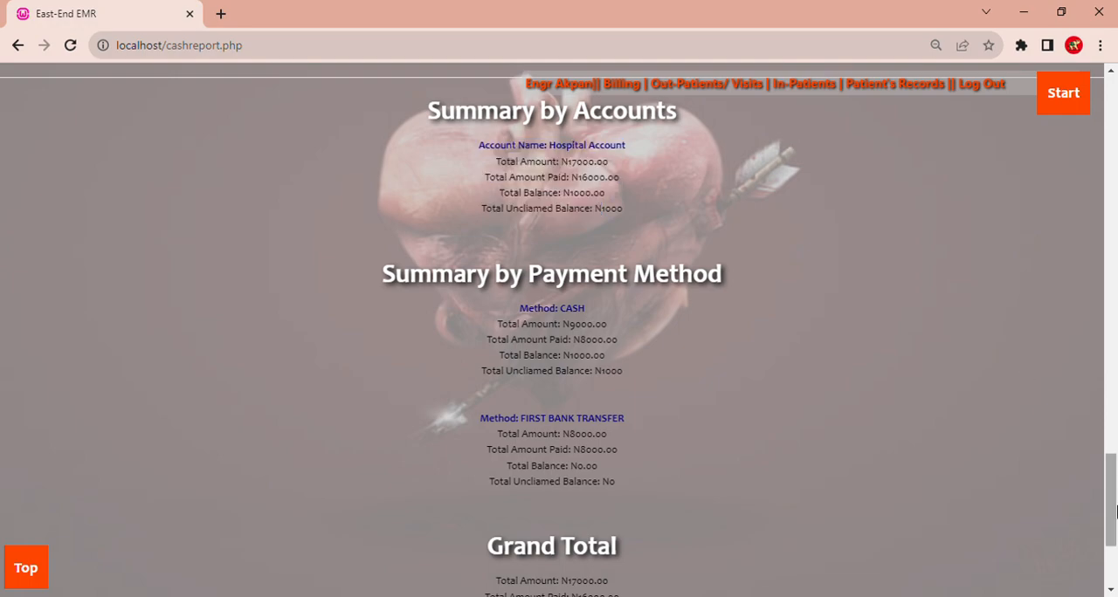
- Return to the start of the cash report and open the Payment Voucher entry page
left_click_drag(1112, 524, 1111, 148)
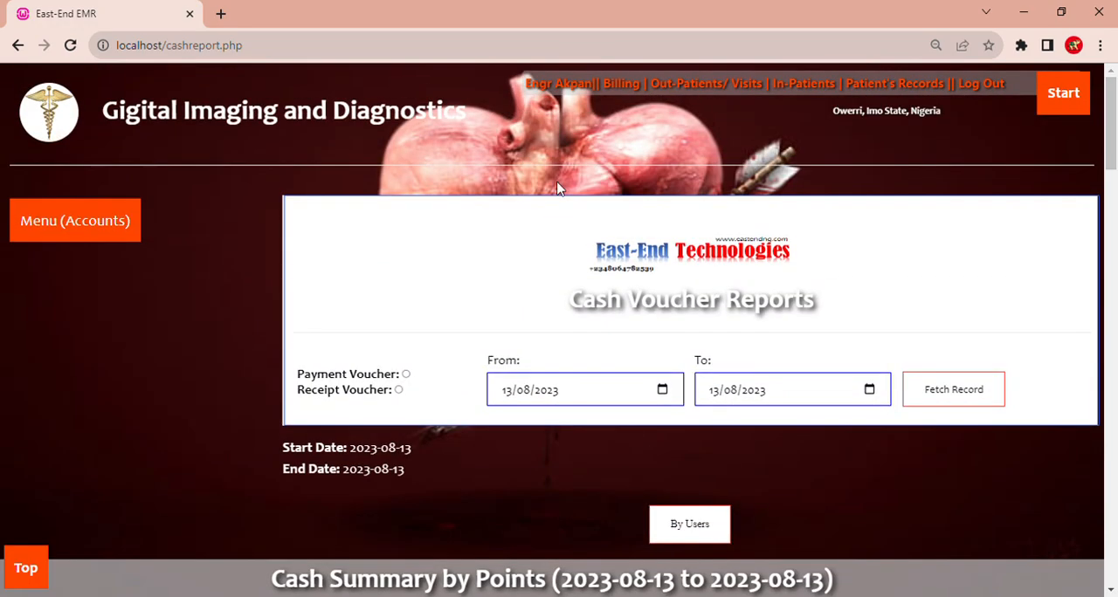
mouse_move(131, 214)
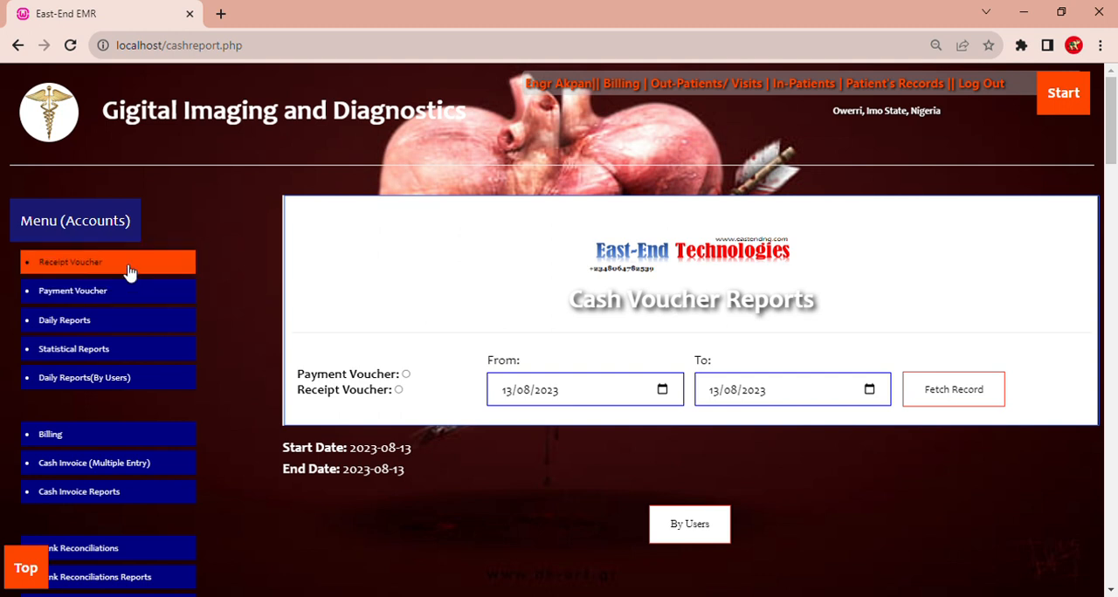
left_click(130, 291)
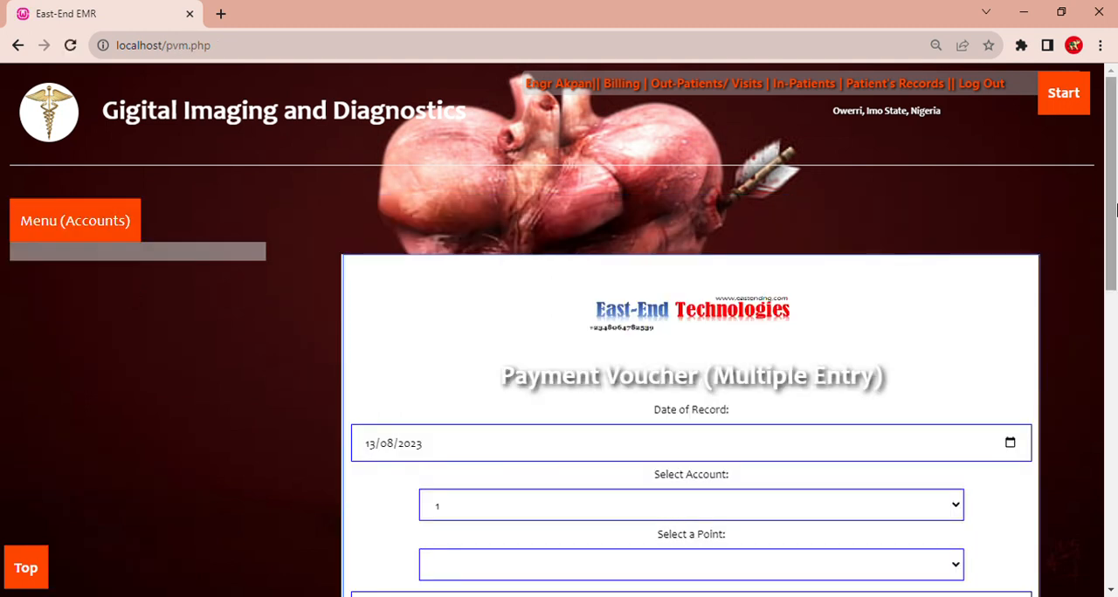
mouse_move(1116, 207)
left_mouse_down()
mouse_move(1115, 430)
mouse_move(1115, 207)
left_mouse_up()
- Go to the Investigations section and open the page for entering test results
mouse_move(1058, 117)
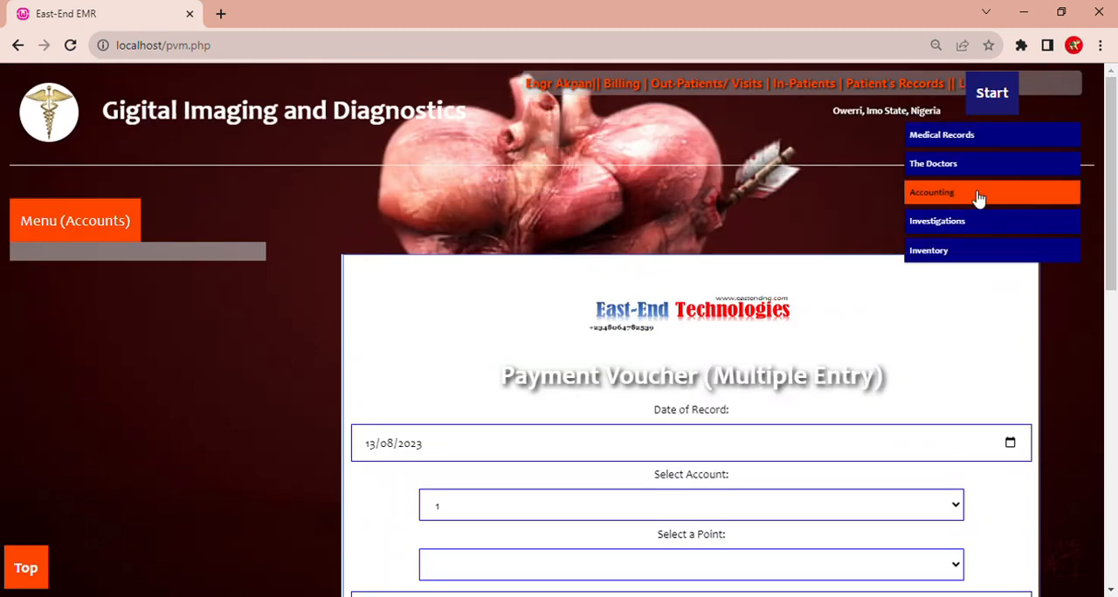
left_click(970, 224)
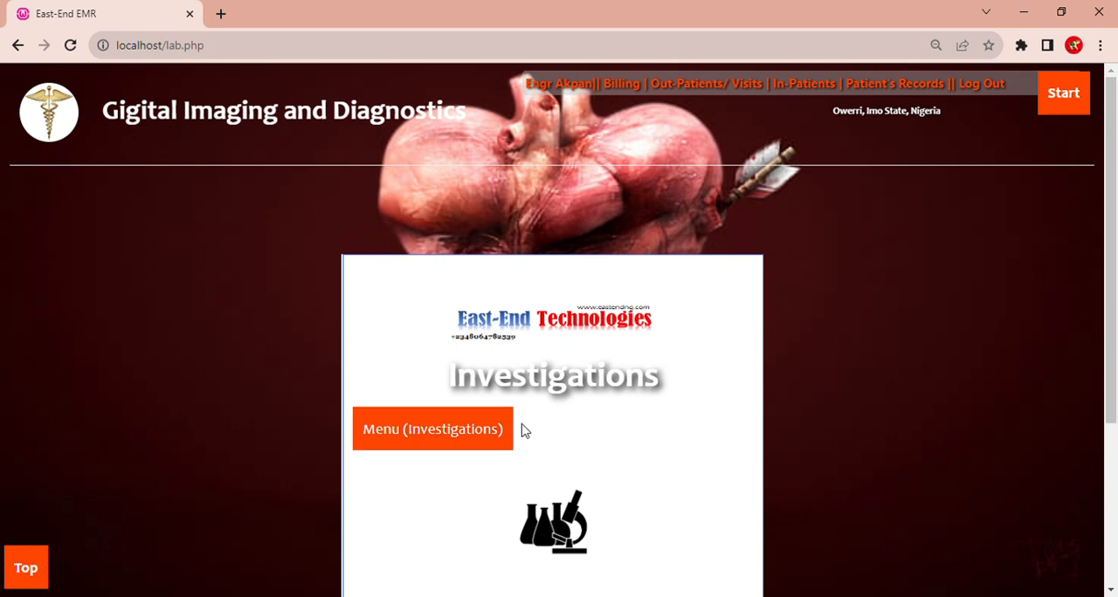
left_click(457, 476)
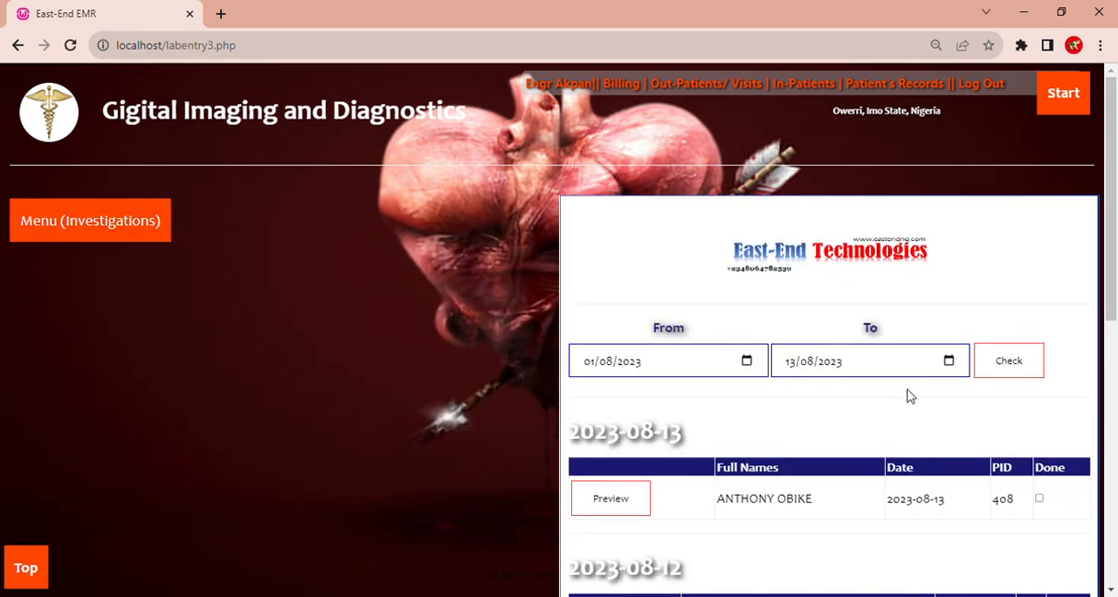
- Preview the tests of the patient listed under 2023-08-13 and open the result entry form for ABDOMINO-PELVIC SCAN
left_click_drag(1112, 276, 1112, 329)
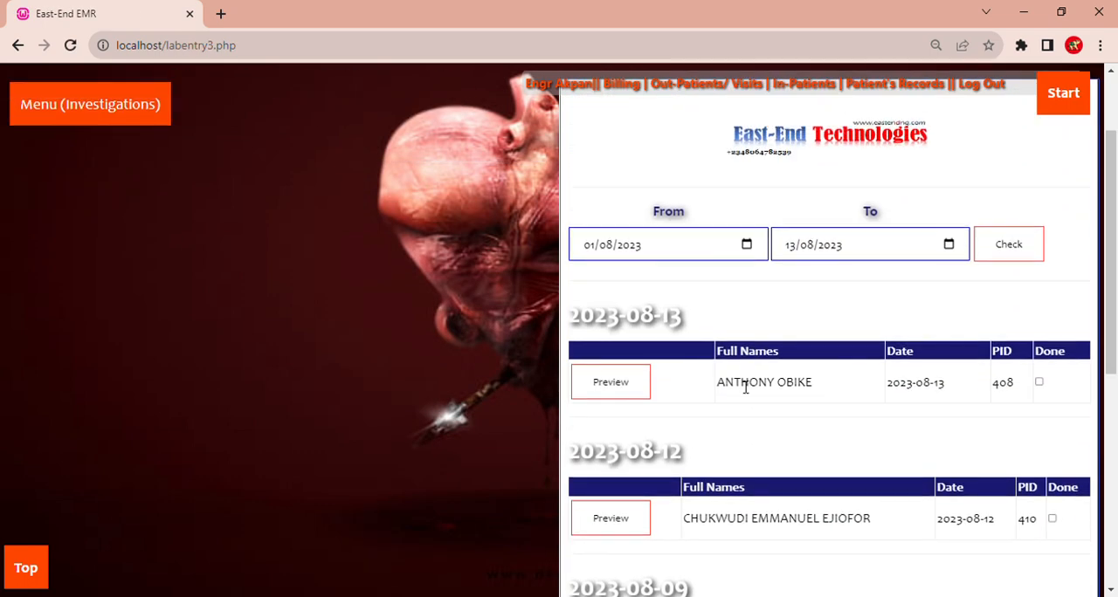
left_click(642, 389)
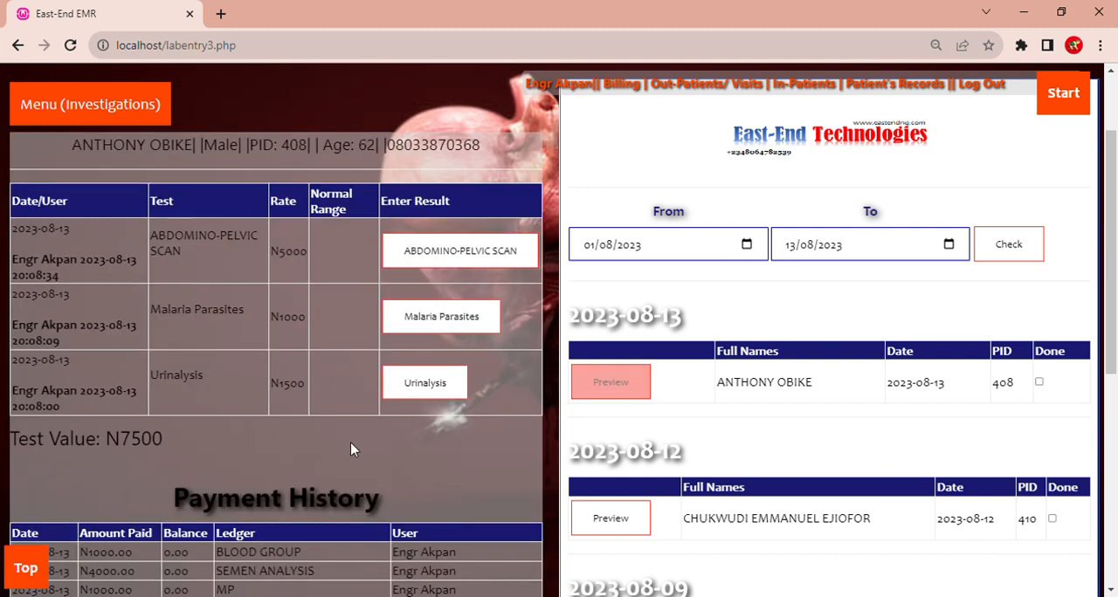
left_click(465, 254)
left_click_drag(1114, 249, 1116, 345)
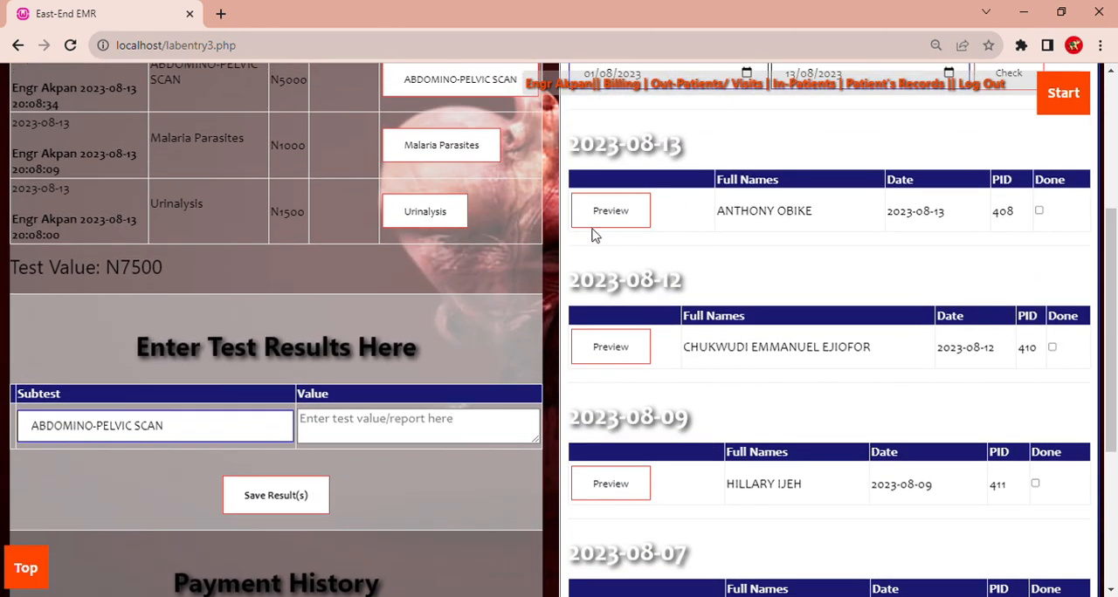
- View the Urinalysis subtest form, and save +ve as the Malaria Parasites result of the patient listed under 2023-08-13
left_click(426, 214)
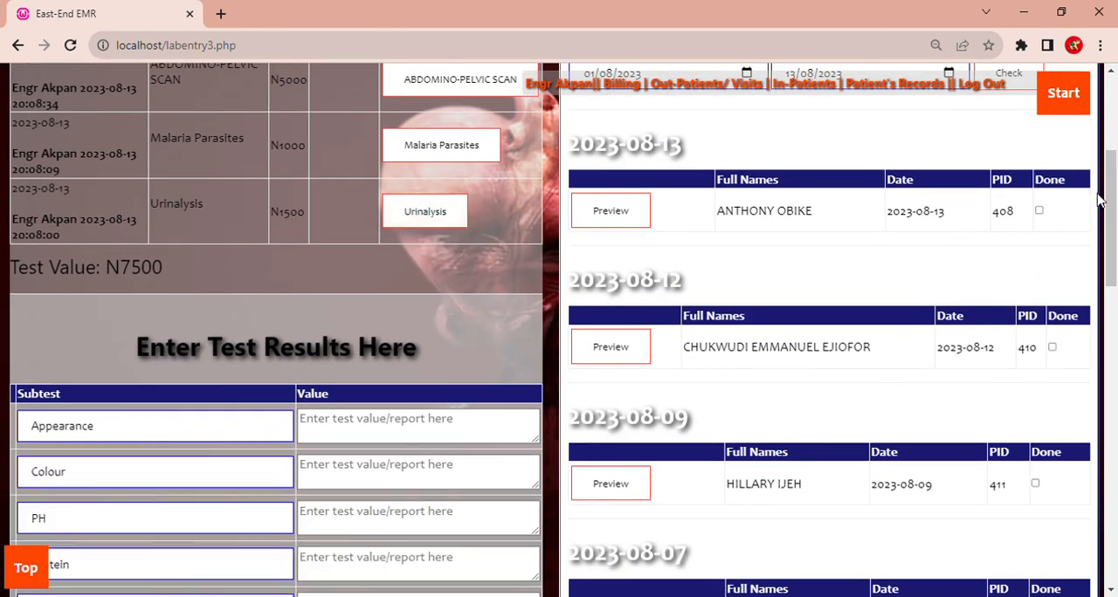
mouse_move(1114, 215)
left_mouse_down()
mouse_move(1115, 462)
mouse_move(1115, 199)
left_mouse_up()
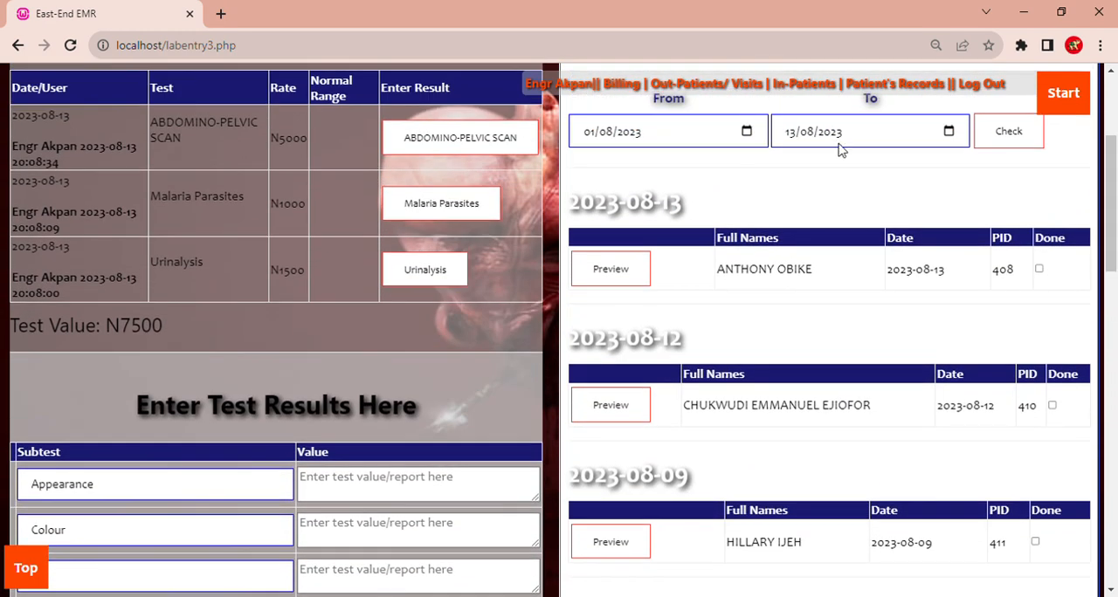
left_click(428, 208)
left_click(348, 494)
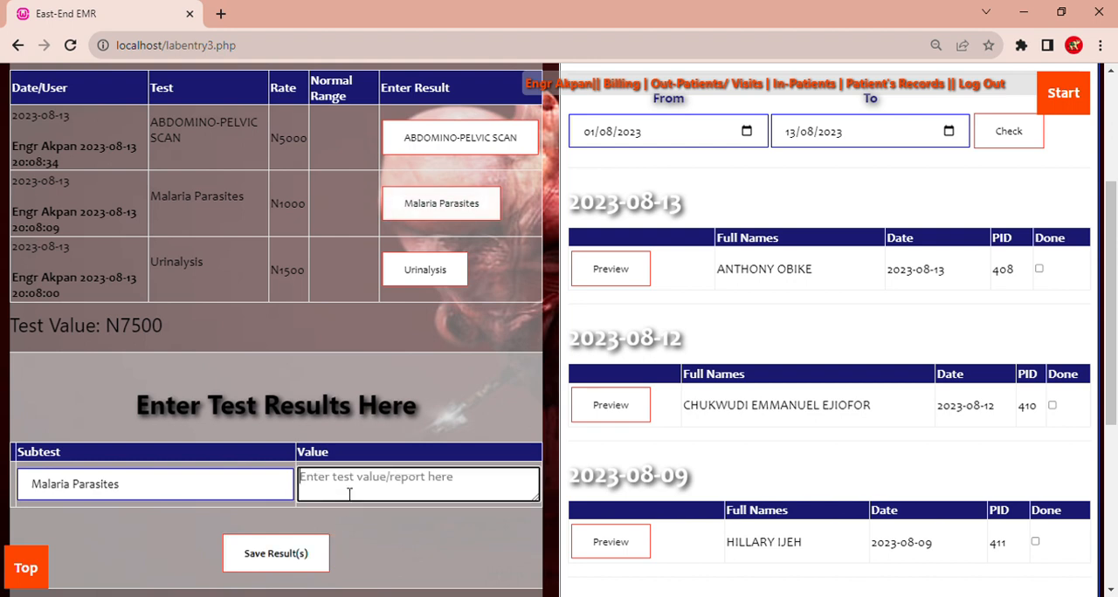
type("+ve")
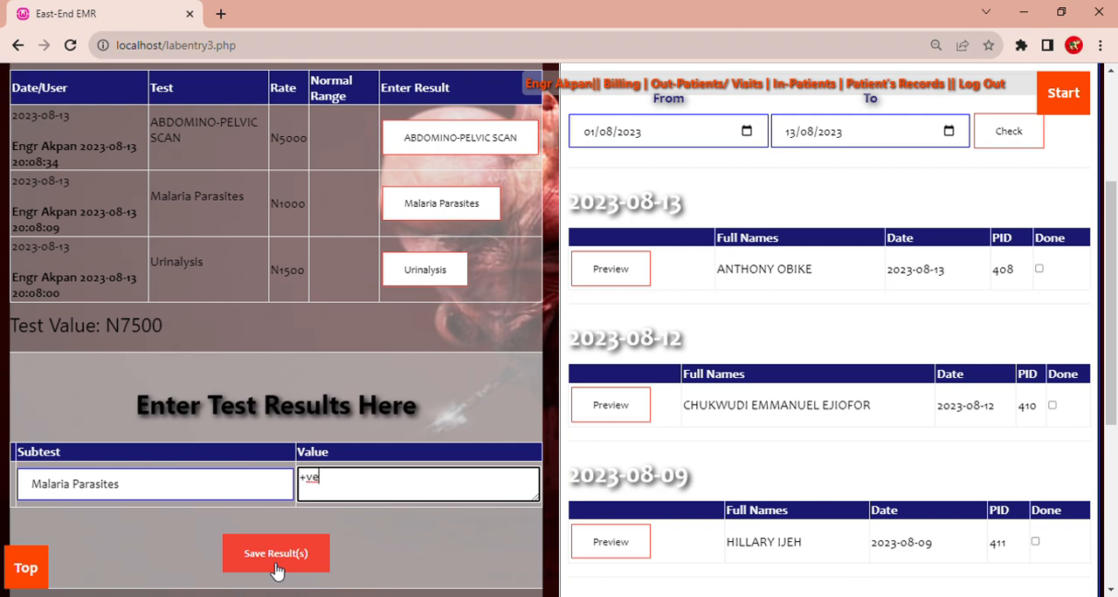
left_click(275, 564)
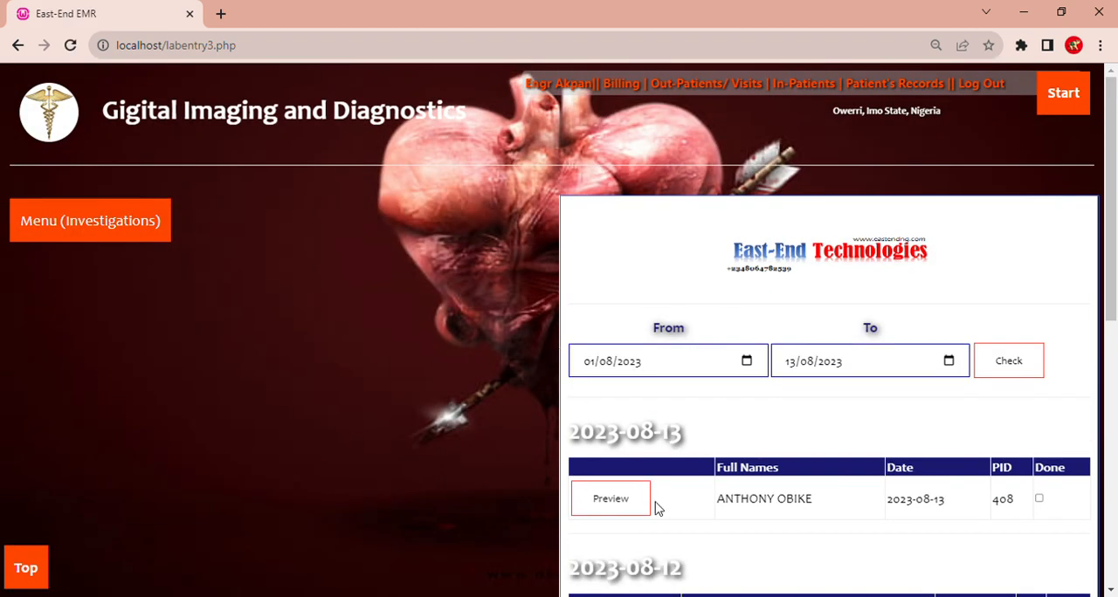
left_click(619, 500)
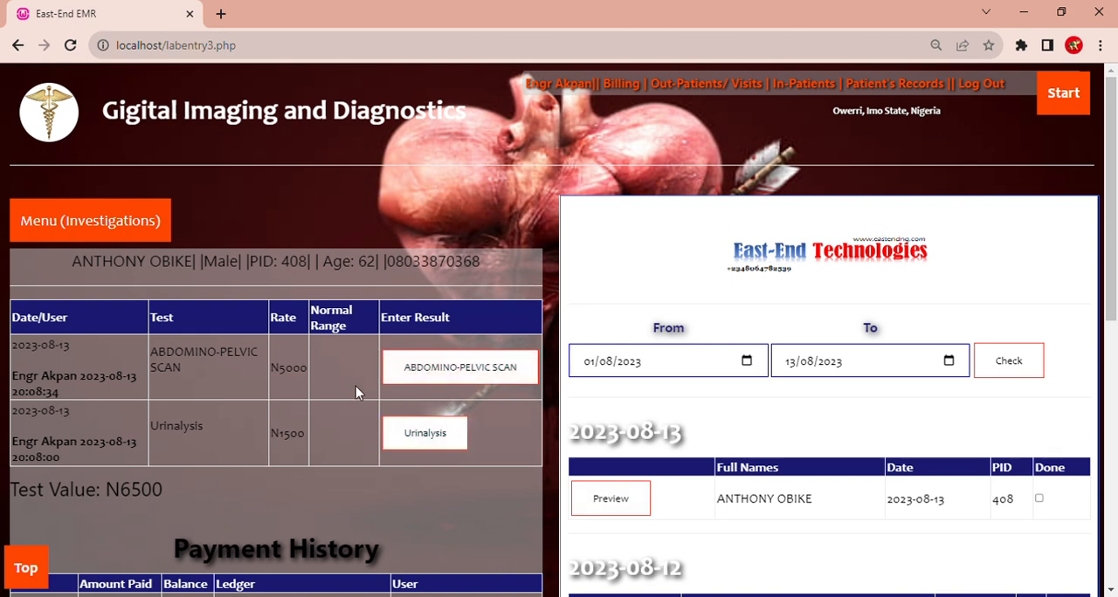
- Open the previous laboratory results page and preview the results of the patients dated 2023-08-09 and 2023-08-13
mouse_move(150, 218)
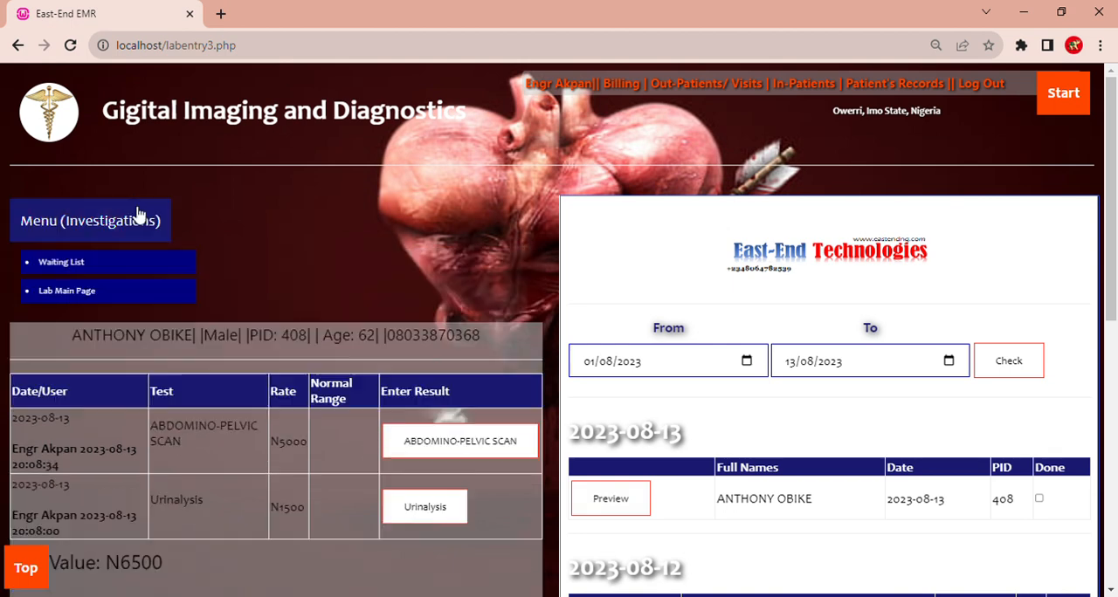
left_click(138, 293)
mouse_move(393, 424)
left_click(484, 509)
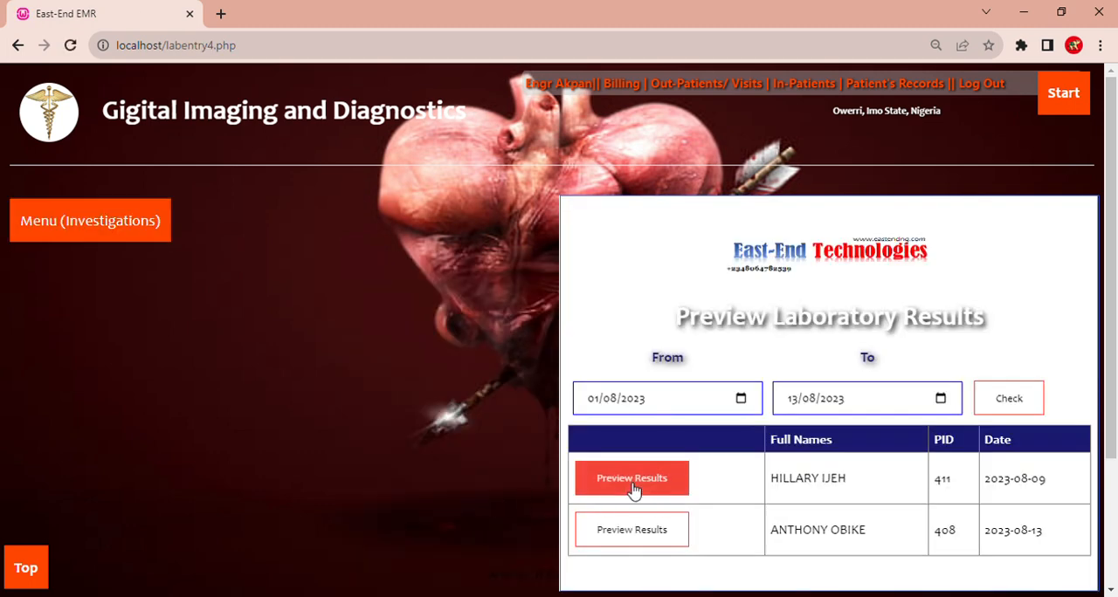
left_click(634, 491)
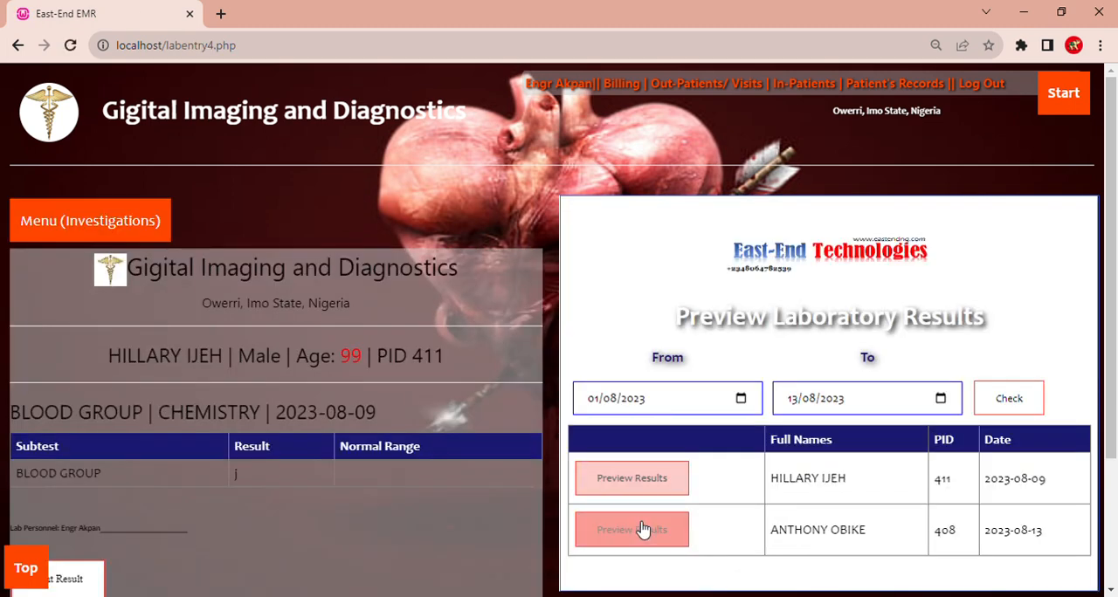
left_click(644, 529)
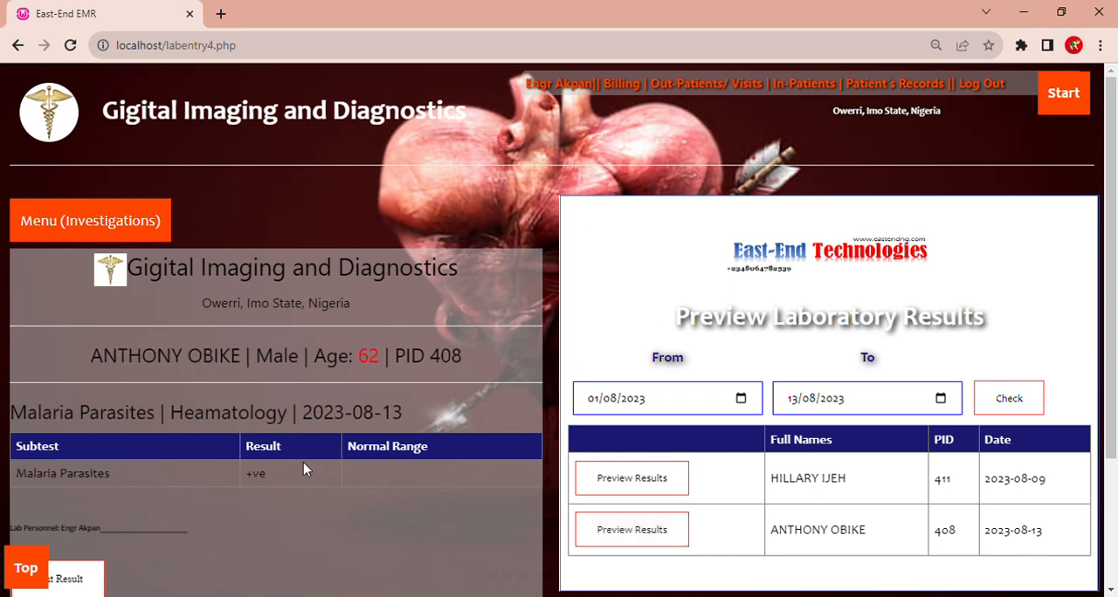
scroll(1115, 276, "down", 1)
scroll(1115, 276, "up", 1)
- Return to the lab main page, open the page for editing lab prices, and look through the Lab Prices table
mouse_move(148, 215)
left_click(155, 291)
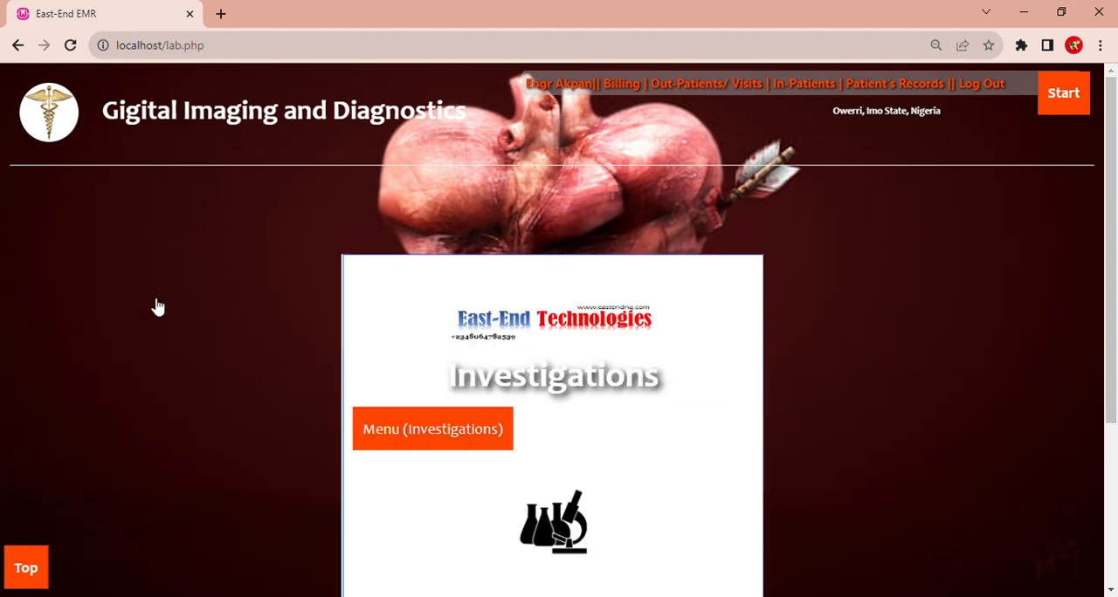
mouse_move(455, 417)
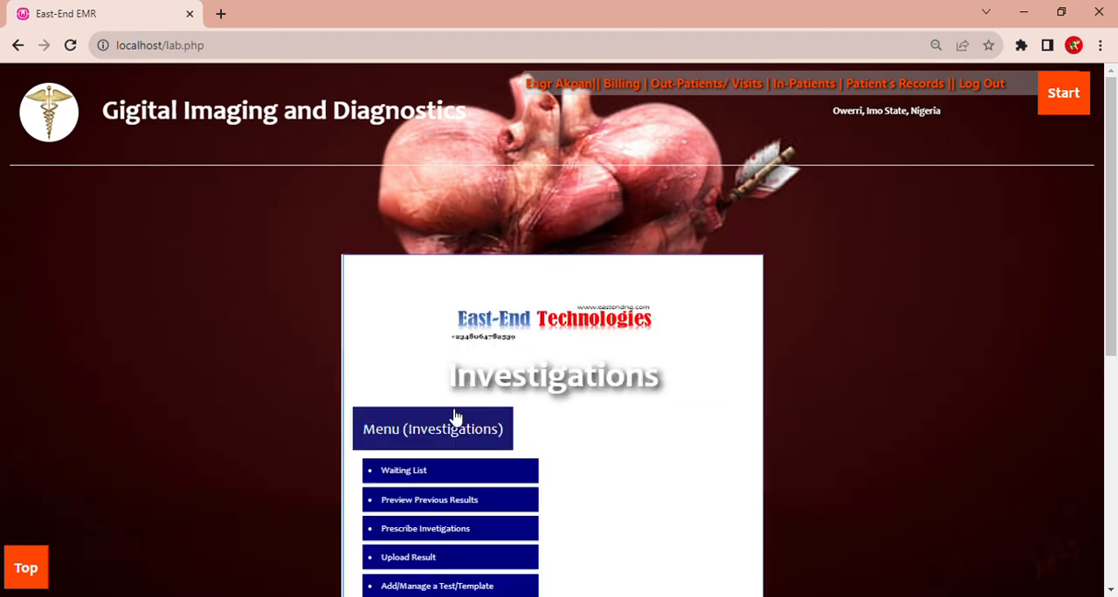
scroll(455, 418, "down", 1)
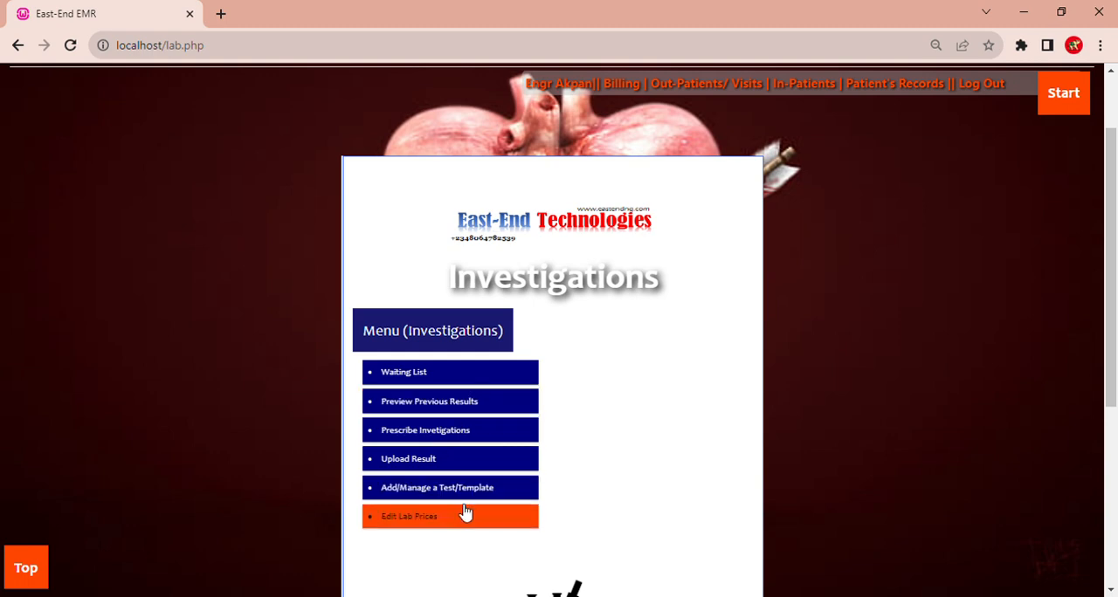
left_click(466, 515)
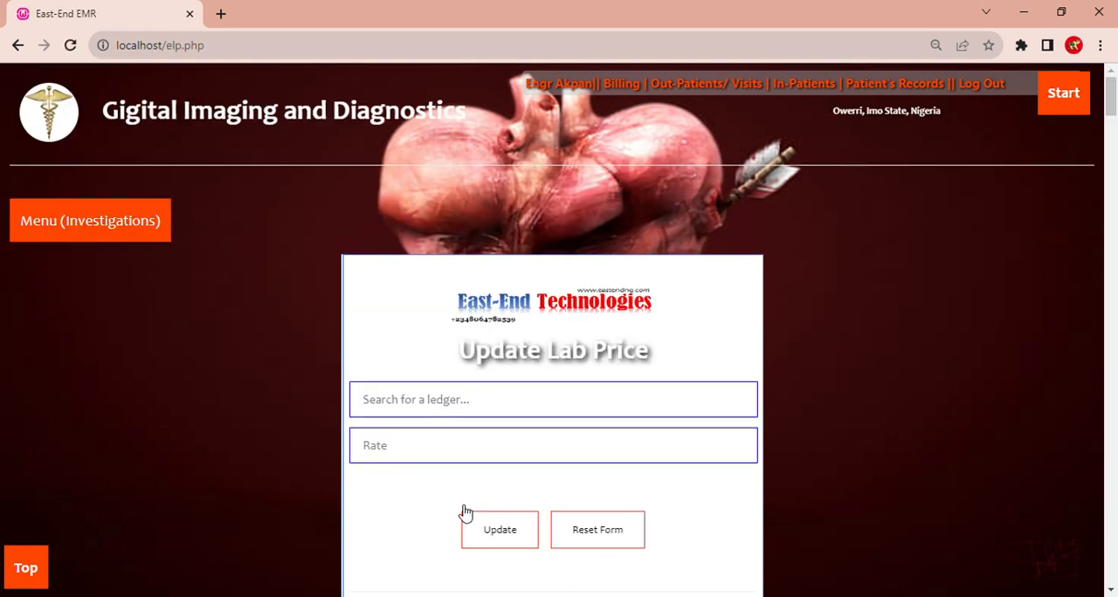
left_click(1111, 201)
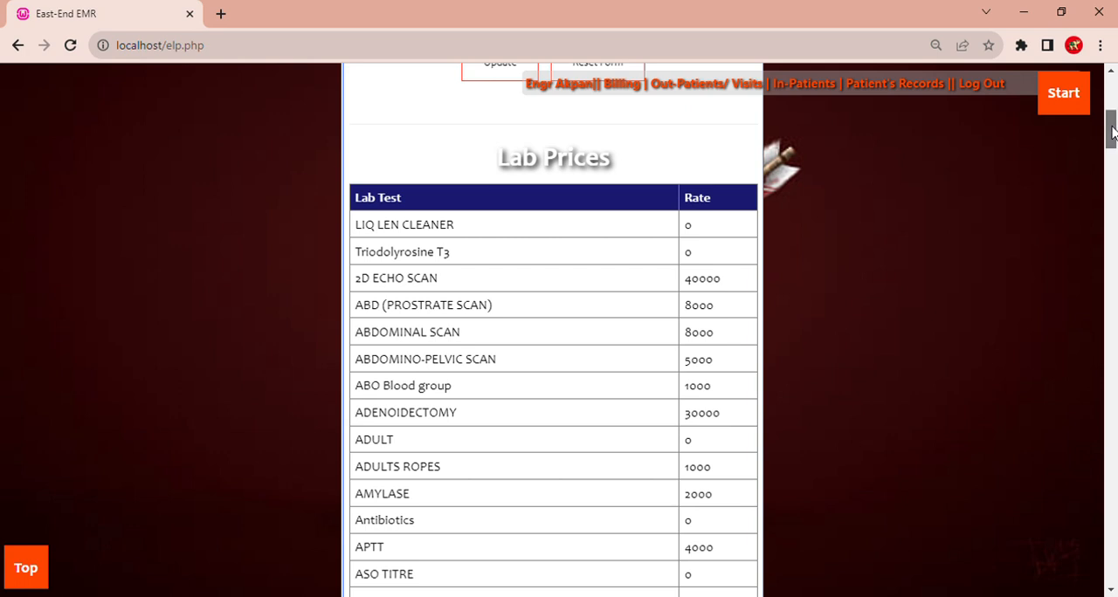
left_click_drag(1112, 131, 1112, 92)
- Update the lab price of ABD (PROSTRATE SCAN) to a rate of 9000
left_click(399, 415)
type("ab")
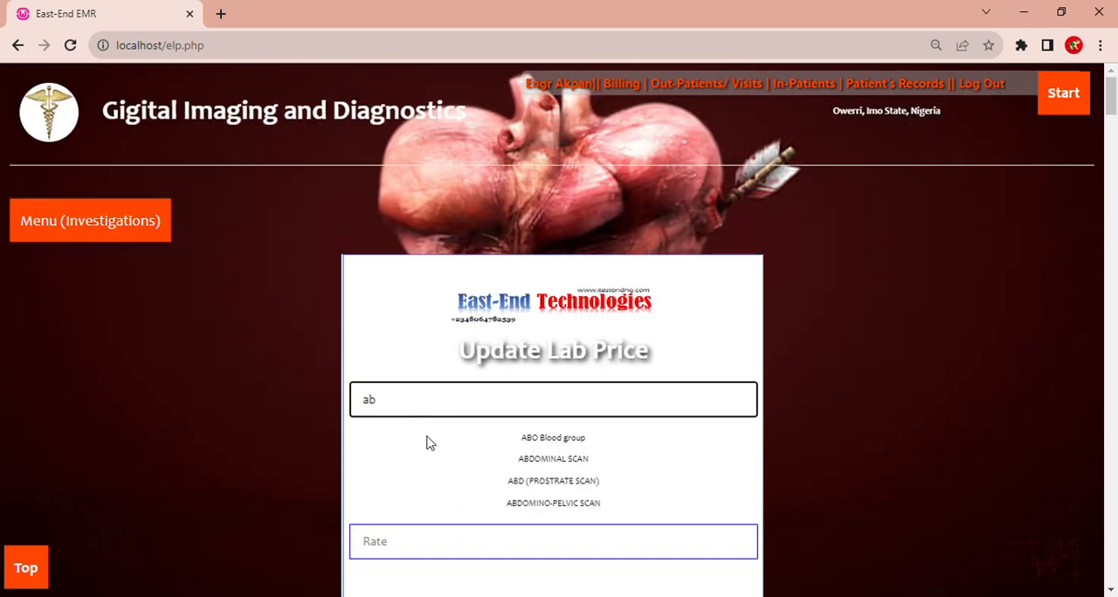
left_click(527, 481)
left_click(412, 461)
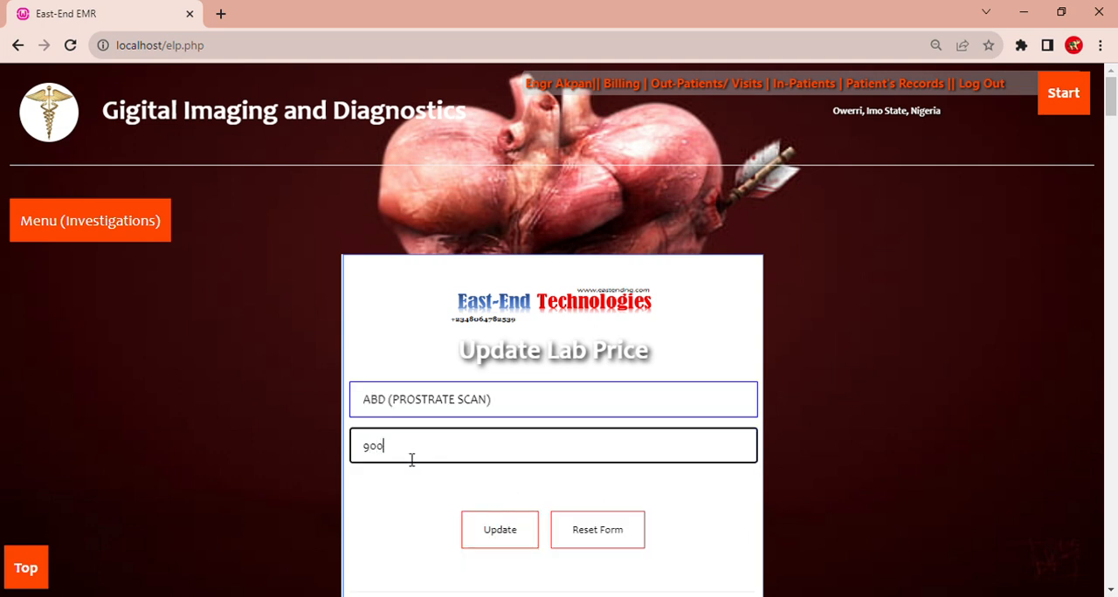
left_click(512, 534)
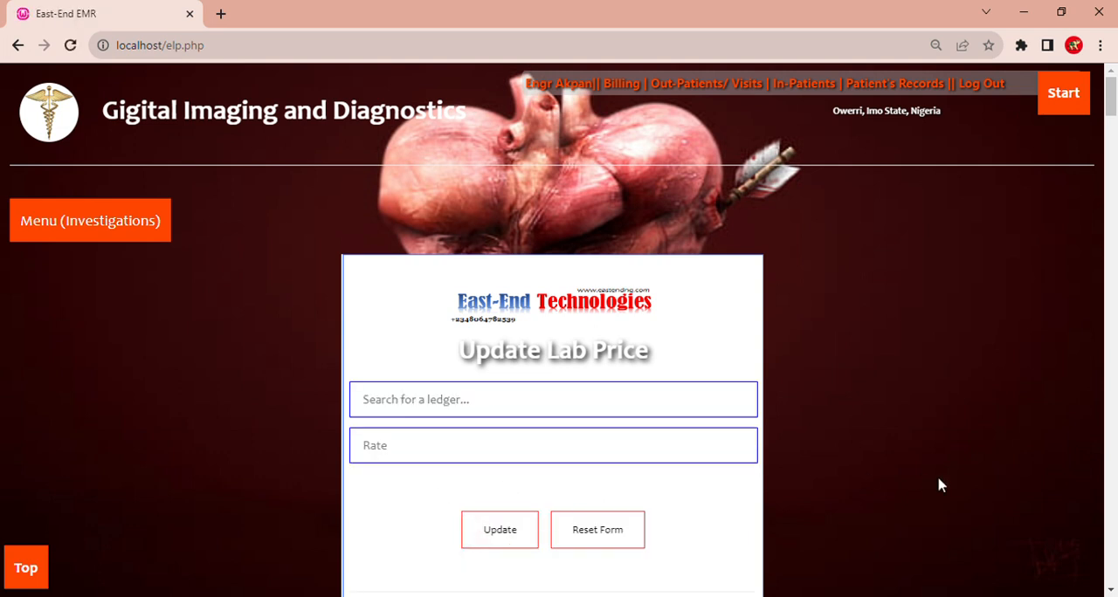
- Check the rate of ABD (PROSTRATE SCAN) in the Lab Prices table
scroll(1111, 548, "down", 5)
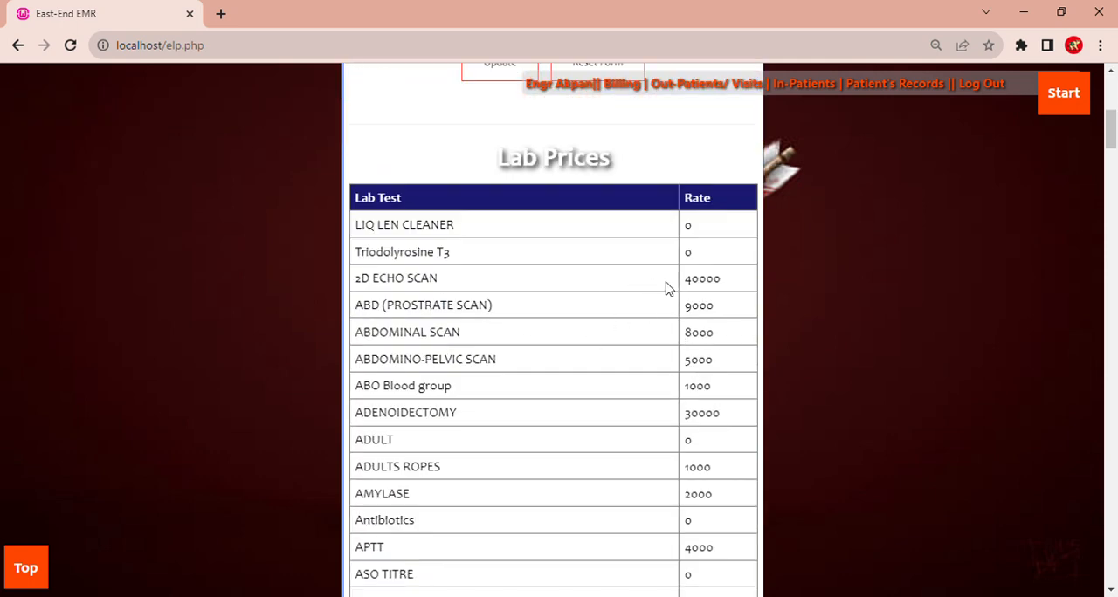
left_click_drag(739, 307, 673, 297)
left_click(543, 358)
left_click_drag(1110, 137, 1110, 98)
mouse_move(1049, 108)
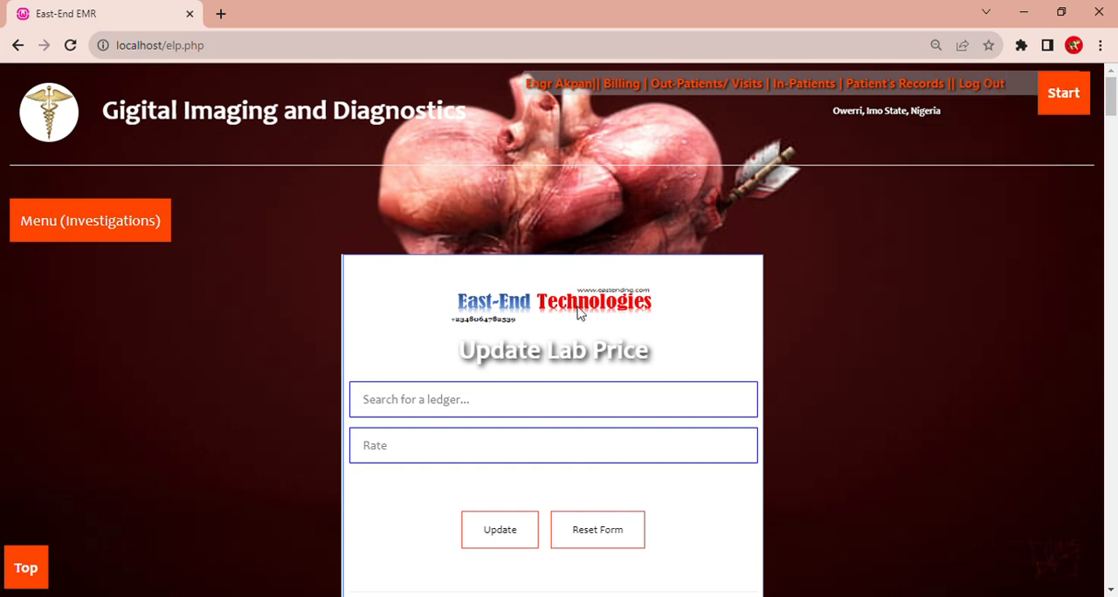
- Open the page for adding and managing tests and templates, and examine the Fasting Blood Sugar normal range under Blood Sugar
mouse_move(108, 219)
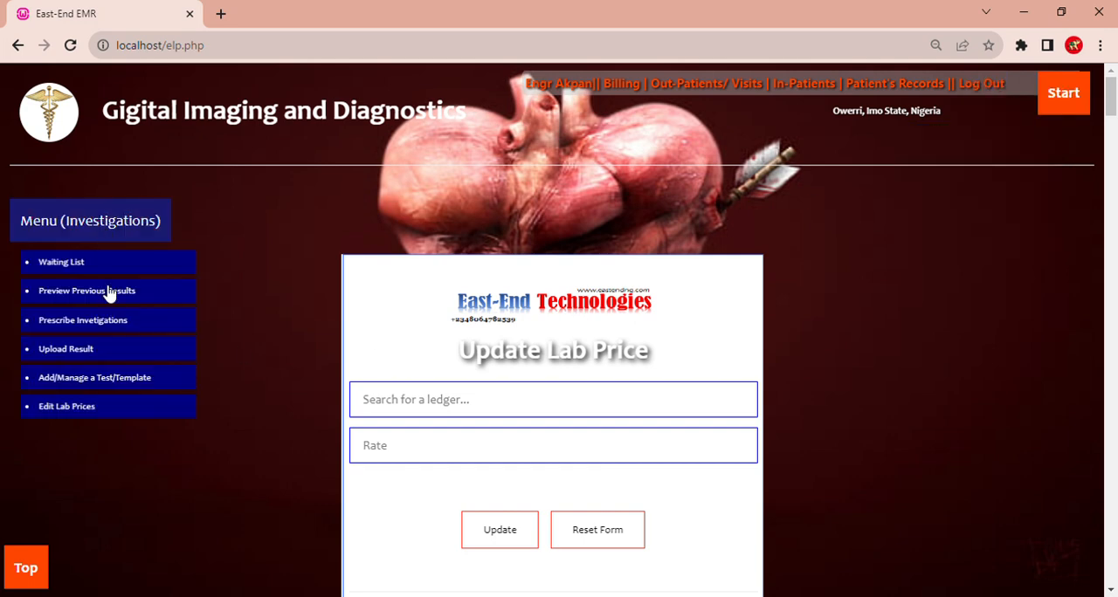
left_click(132, 379)
left_click(1112, 164)
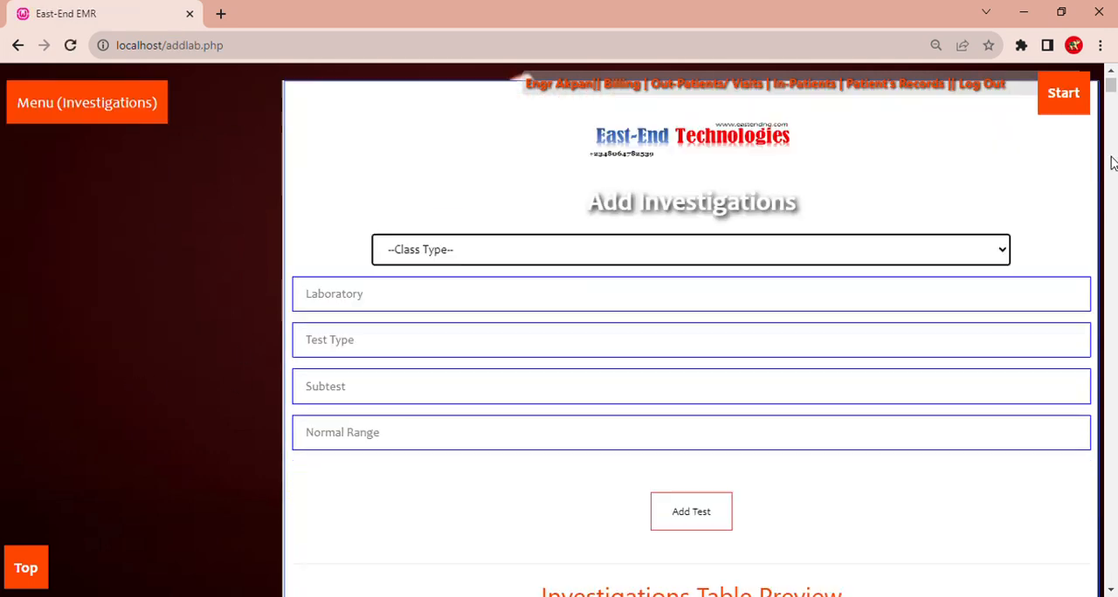
left_click(1112, 164)
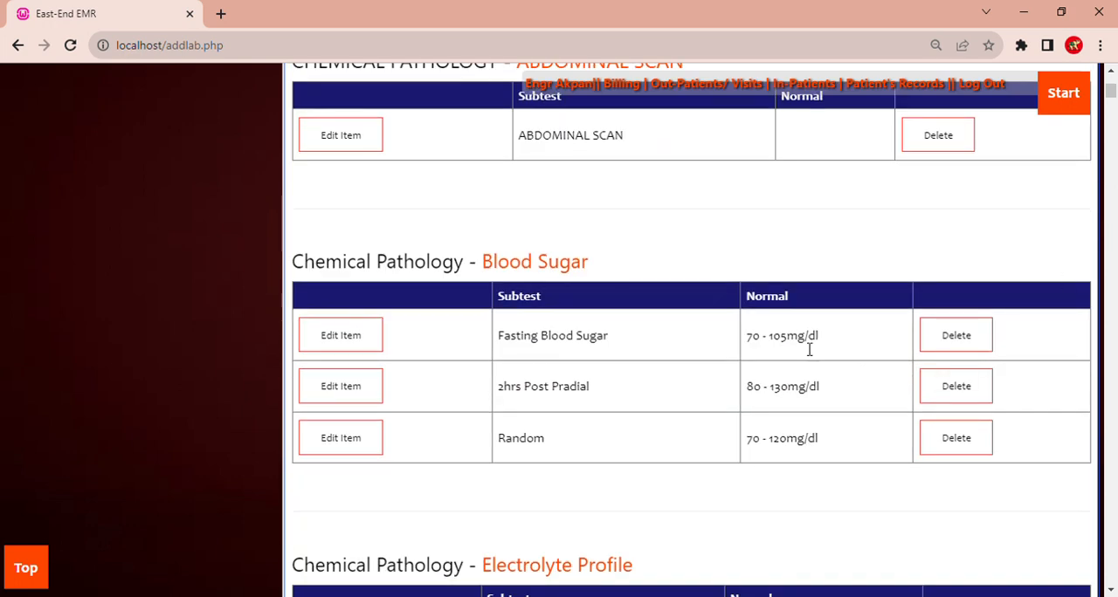
left_click_drag(830, 335, 734, 349)
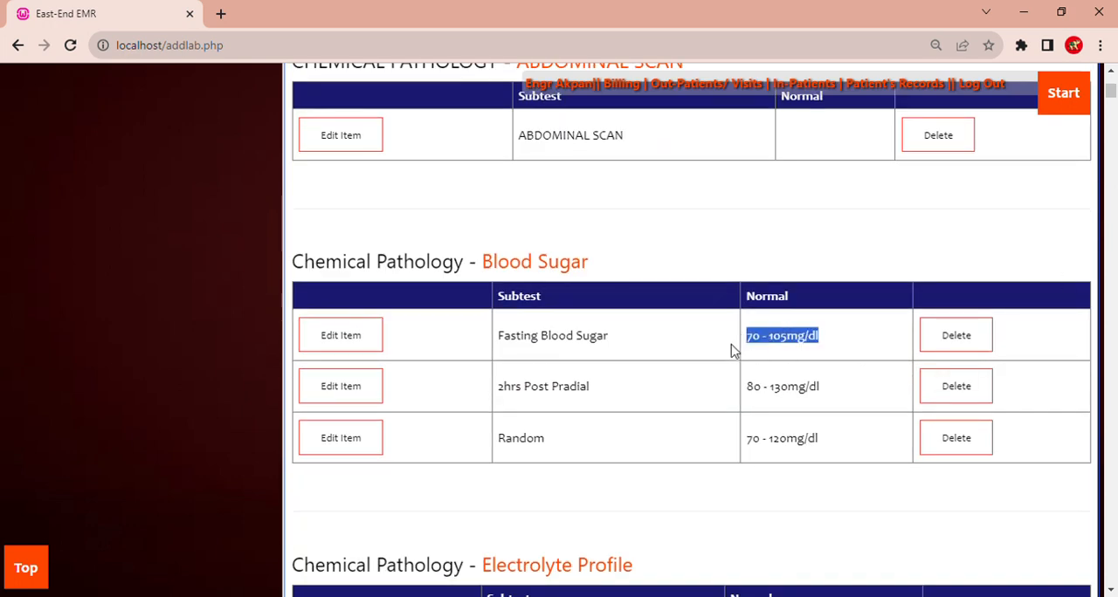
left_click(516, 345)
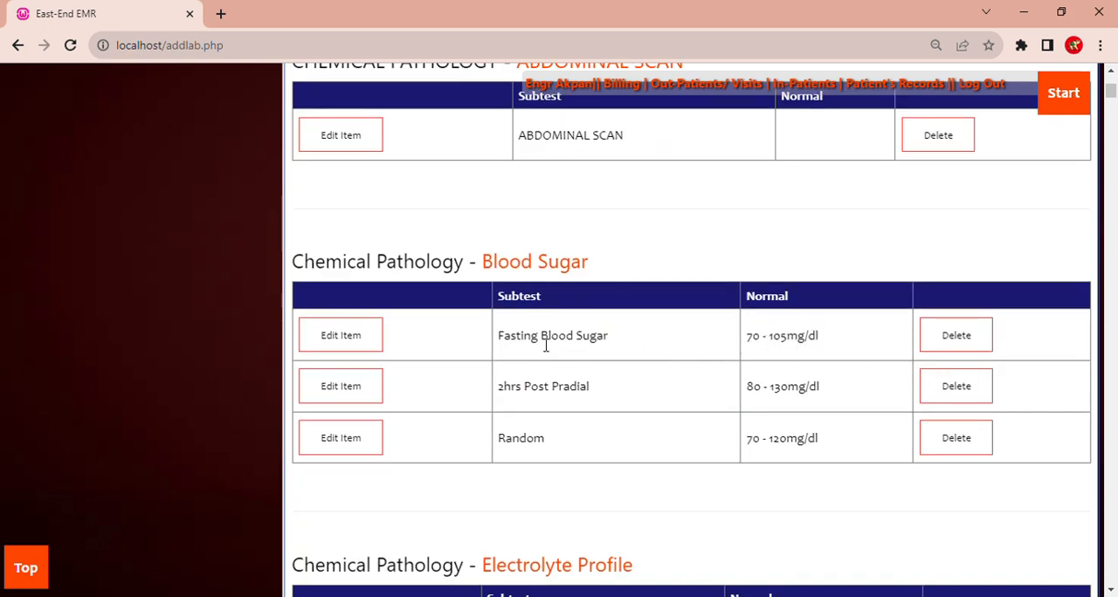
- Try changing the normal range of Fasting Blood Sugar to 70 - 105mg/dlggg, and close the edit form without updating the record
left_click(355, 339)
left_click(490, 373)
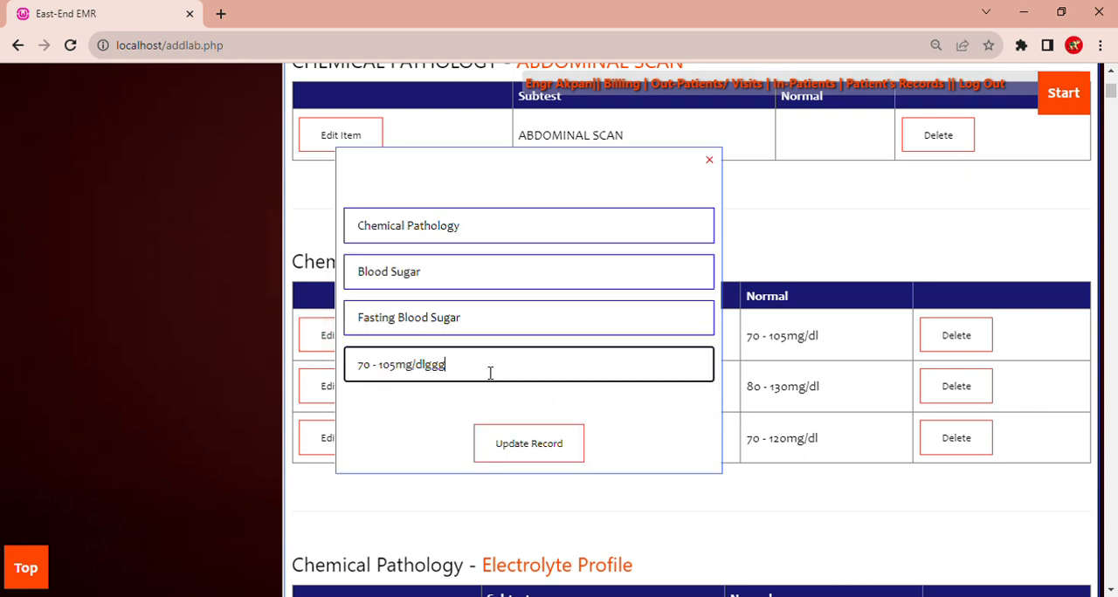
left_click(709, 161)
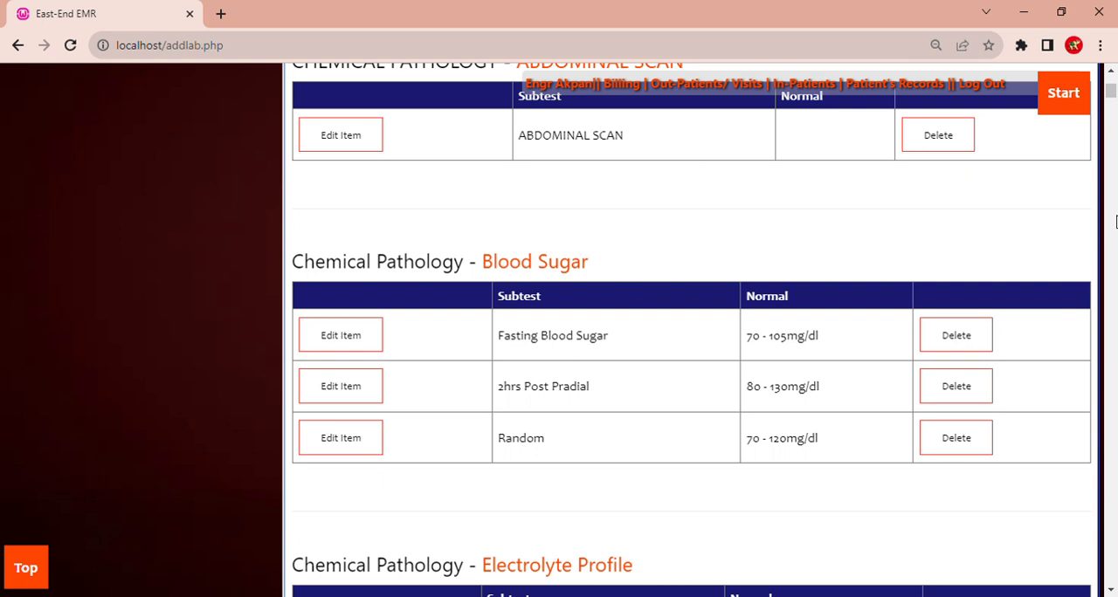
- Open the Out-Patients/Visits page and go to the table of out-patient visits
left_click_drag(1113, 98, 1113, 77)
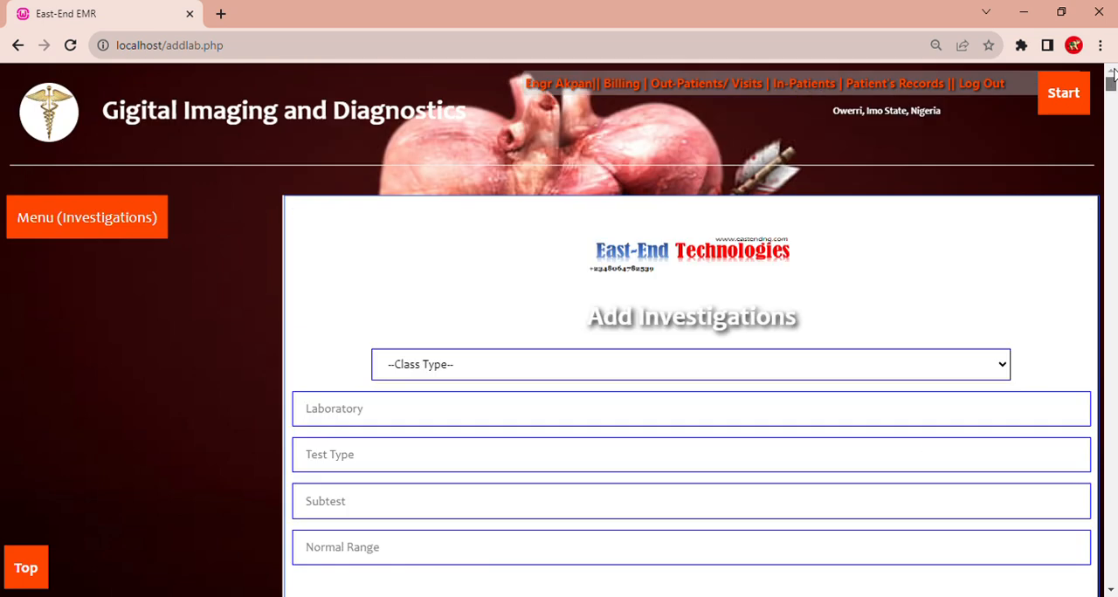
mouse_move(1064, 116)
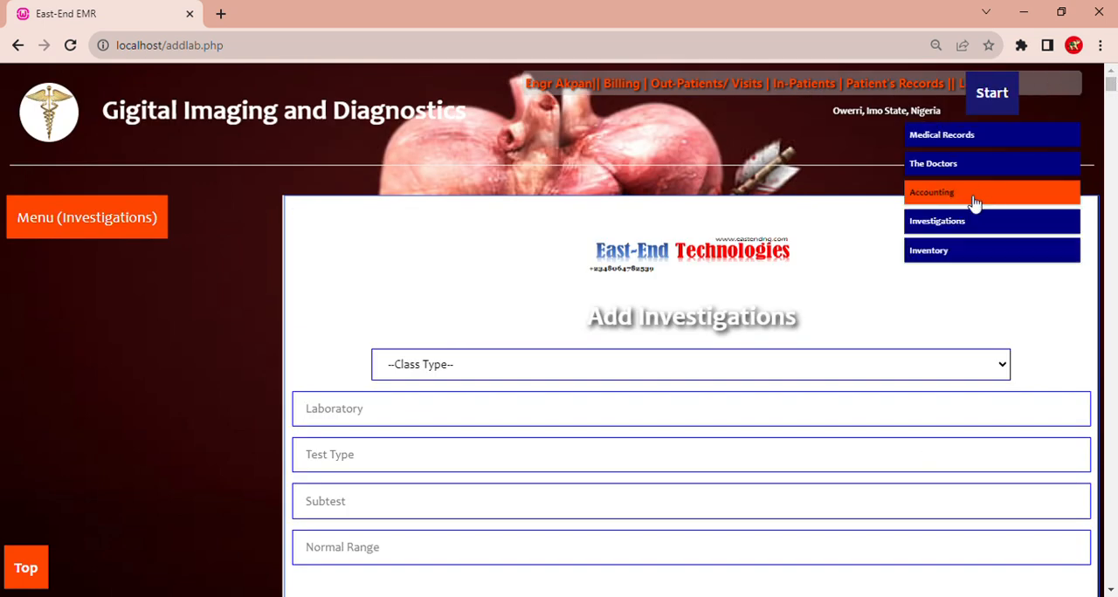
left_click(728, 85)
left_click(1114, 393)
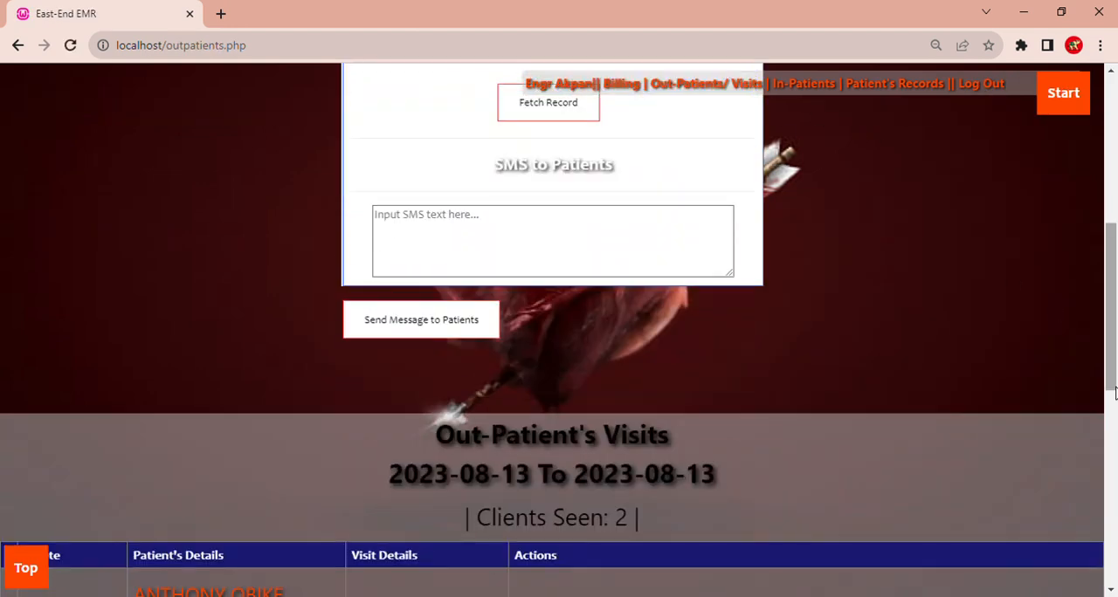
left_click_drag(1113, 367, 1113, 435)
- View the Vital Signs, Take History and appointment forms of the first out-patient in the visits table without entering any data
left_click(648, 411)
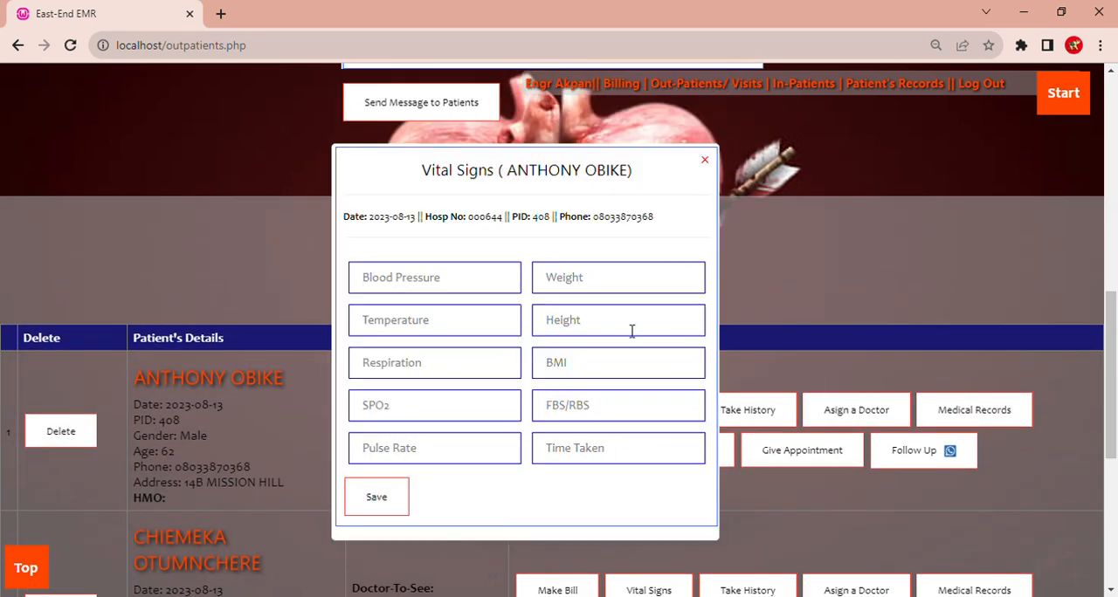
left_click(706, 160)
left_click(756, 423)
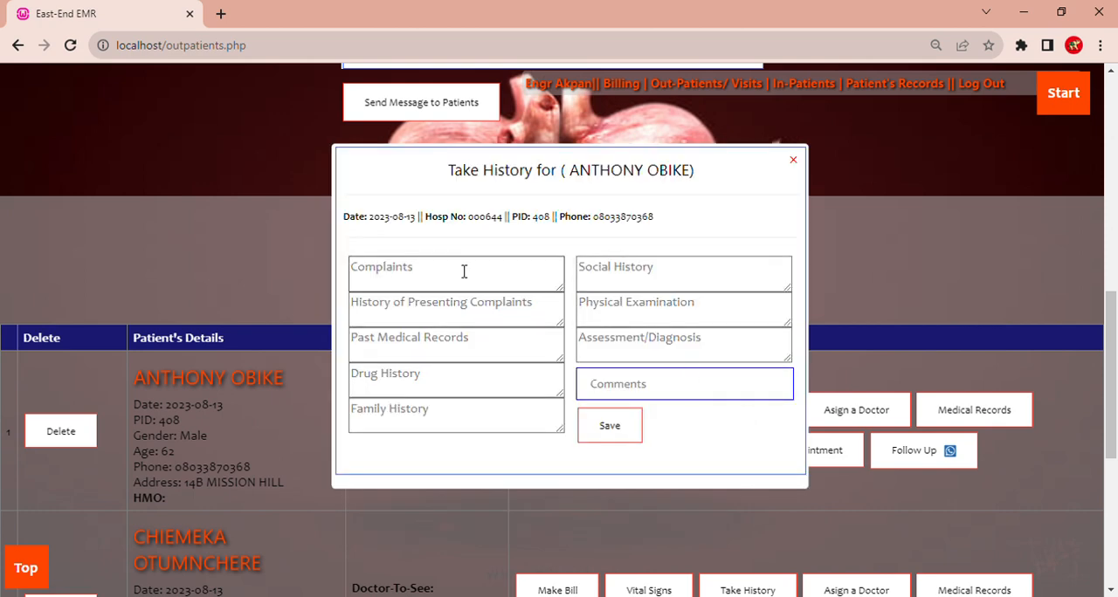
left_click(476, 308)
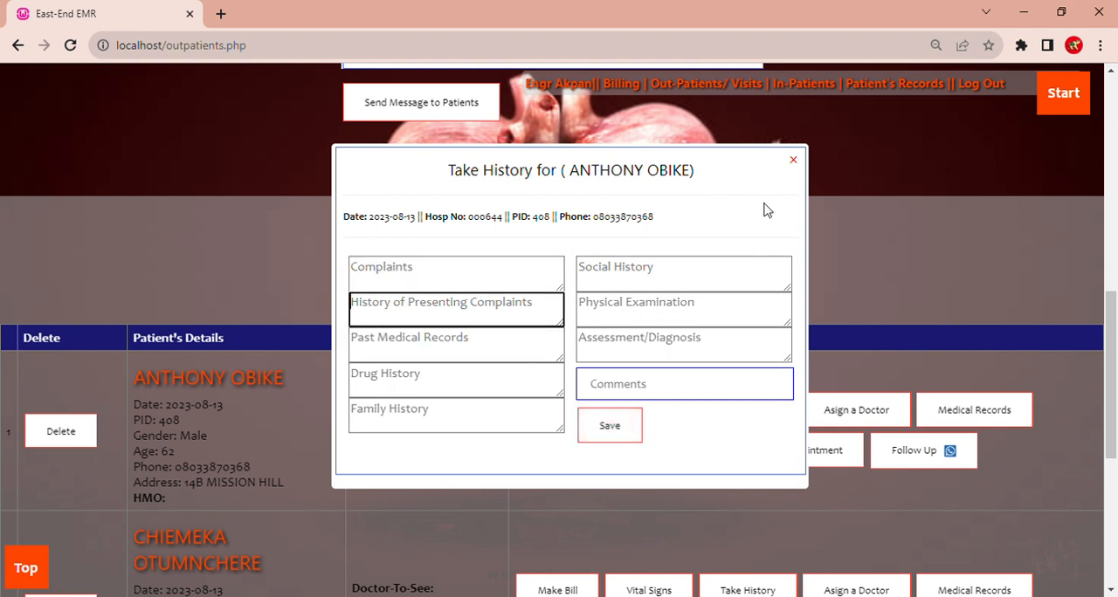
left_click(793, 160)
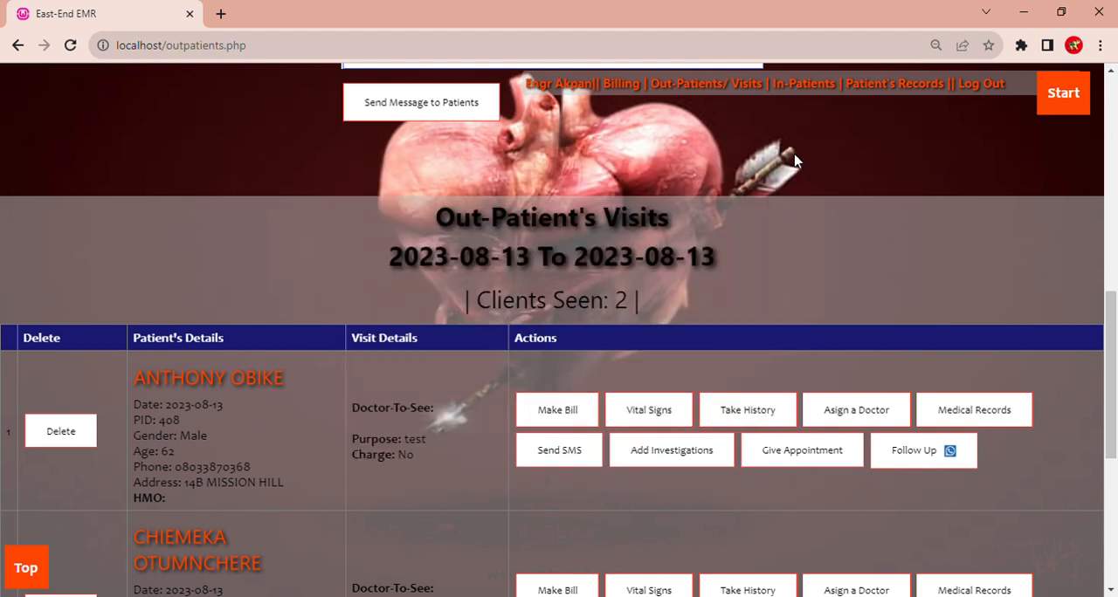
left_click(797, 454)
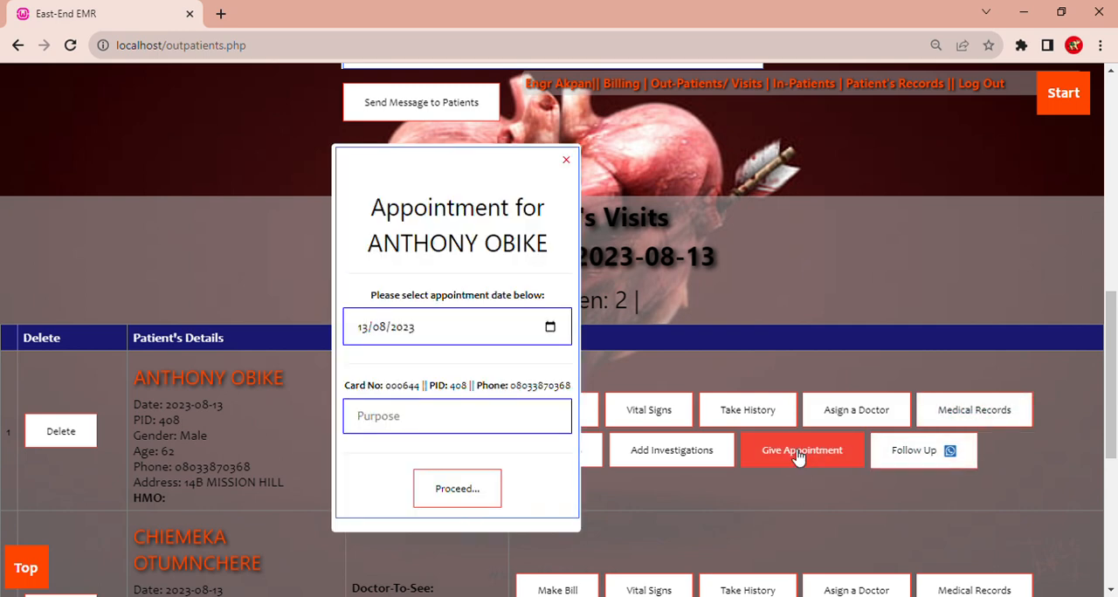
- Close the appointment form, draft the SMS "bxvxvvx" to the first out-patient, and close the SMS form without sending it
left_click(567, 162)
left_click(559, 454)
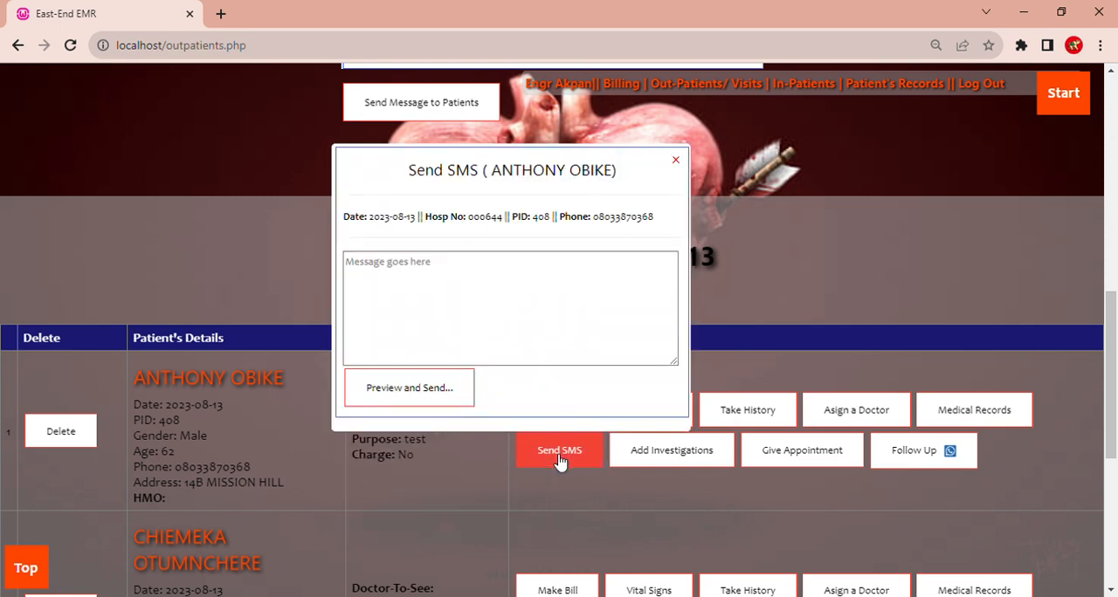
left_click(471, 289)
type("bxvxvvx")
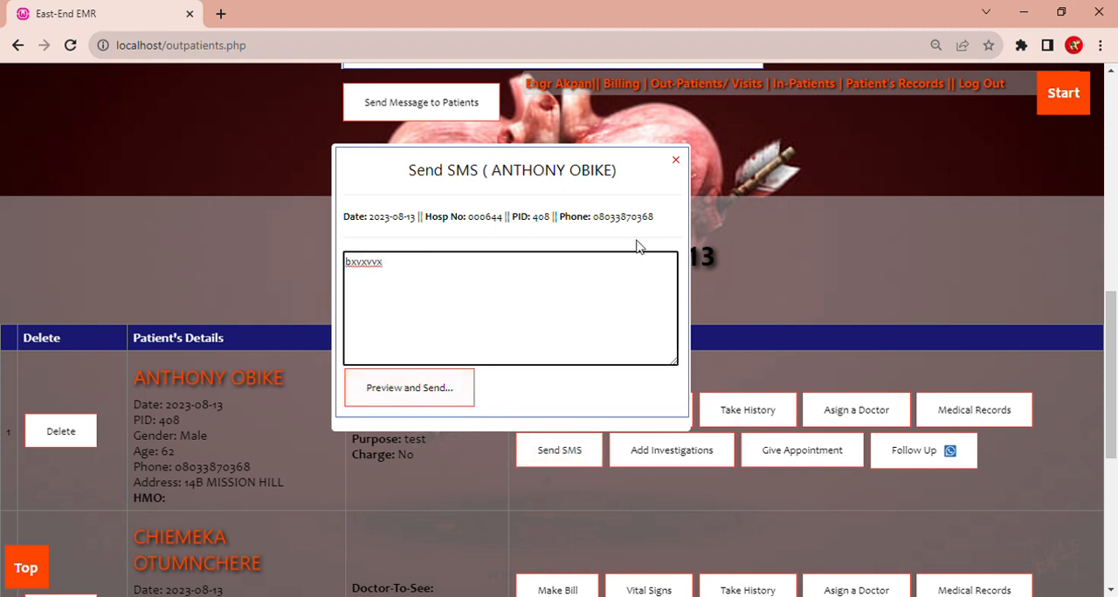
left_click(675, 161)
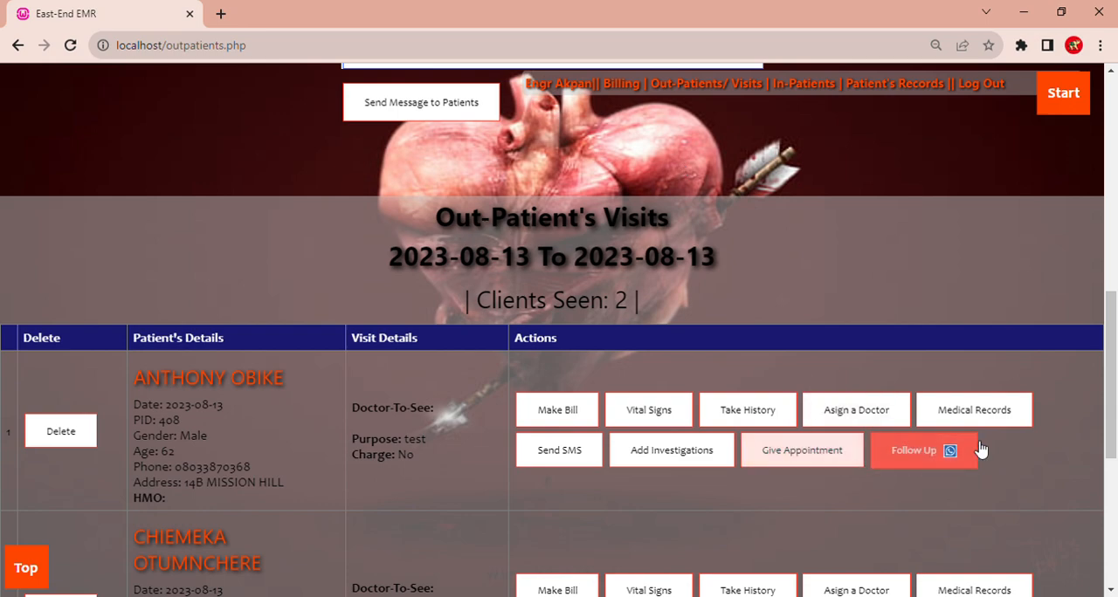
- Reload the Out-Patients/Visits page and fetch the visit records from 01/08/2023 to 13/08/2023
left_click_drag(1111, 376, 1115, 235)
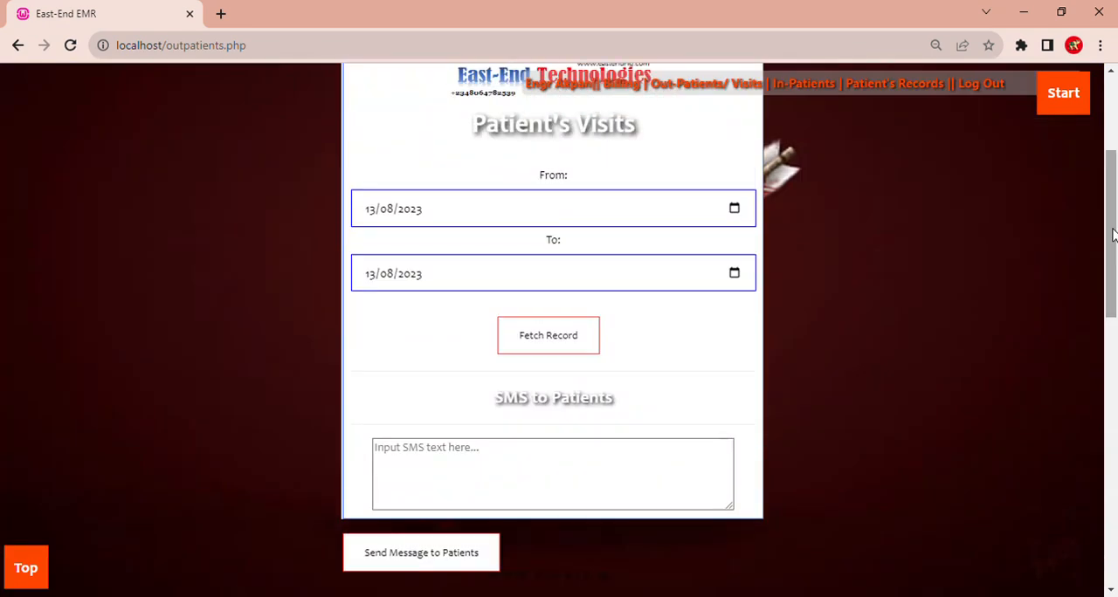
left_click(742, 90)
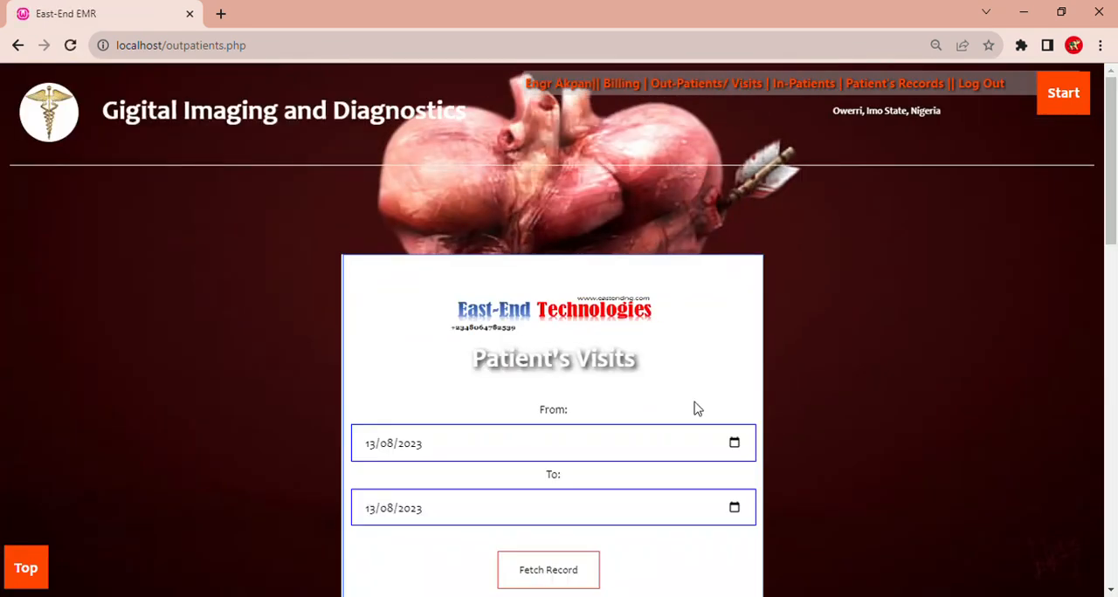
left_click(734, 451)
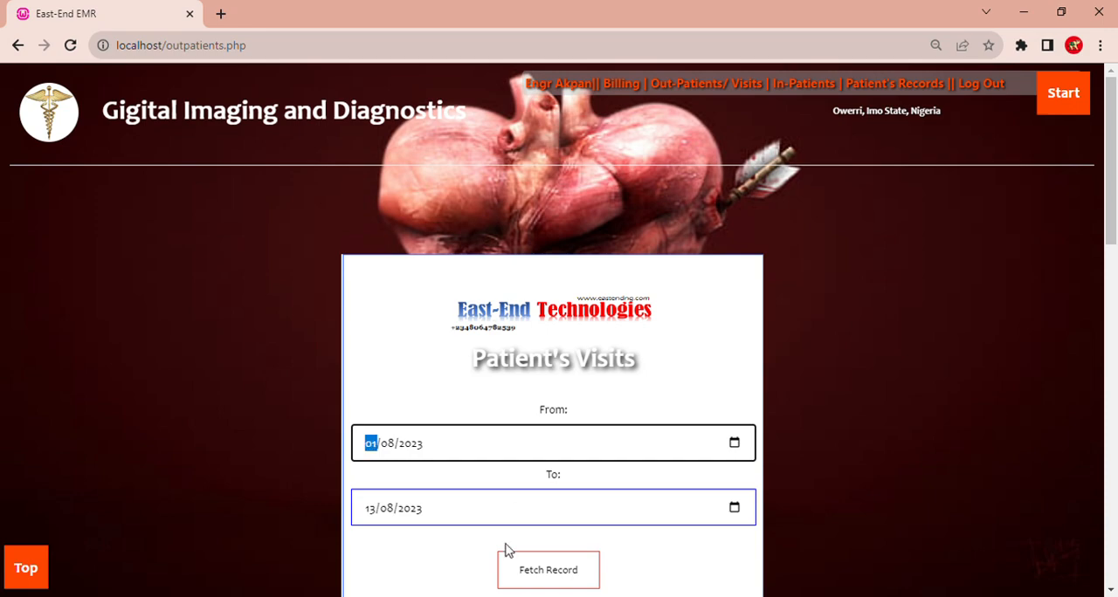
left_click(542, 573)
- Examine the Analysis table below the visit records, comparing the total clients for 2023-08-05 and 2023-08-07
left_click_drag(1111, 180, 1116, 593)
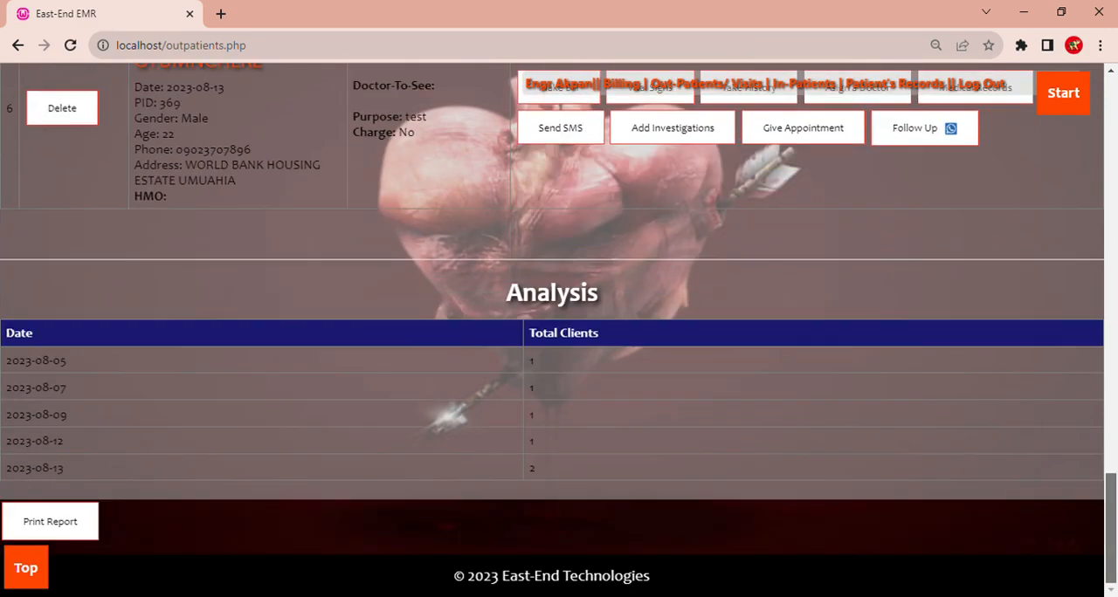
left_click_drag(94, 354, 4, 356)
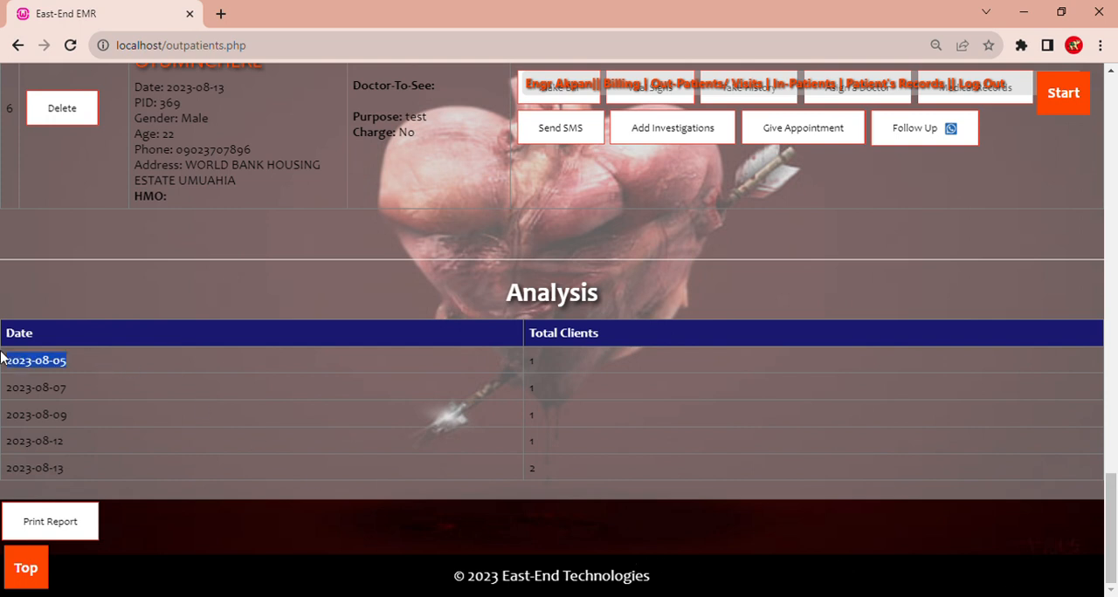
left_click(542, 365)
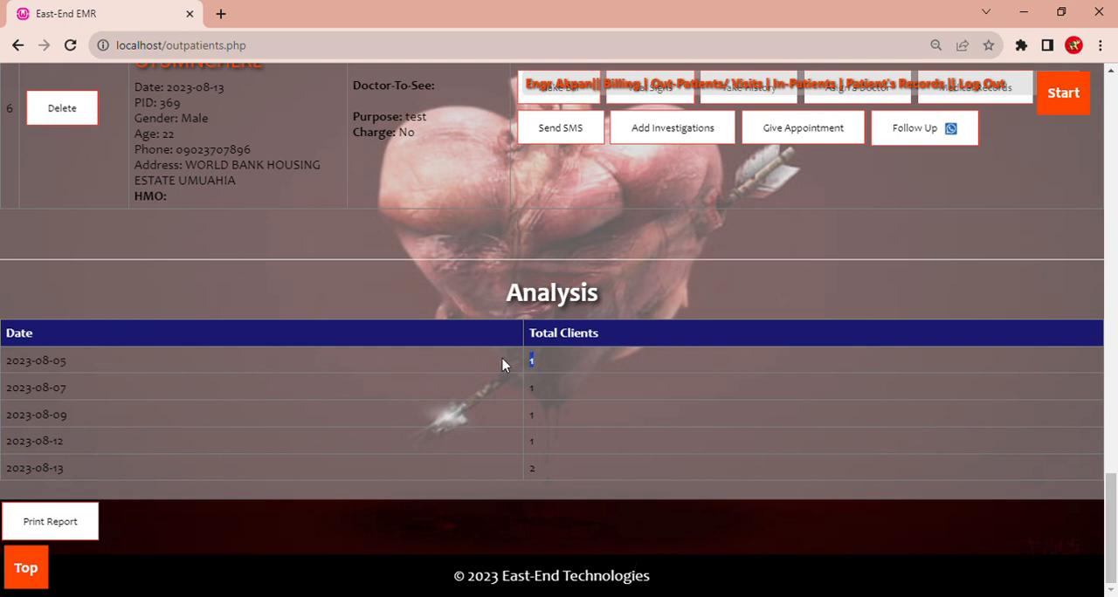
left_click_drag(134, 395, 1, 393)
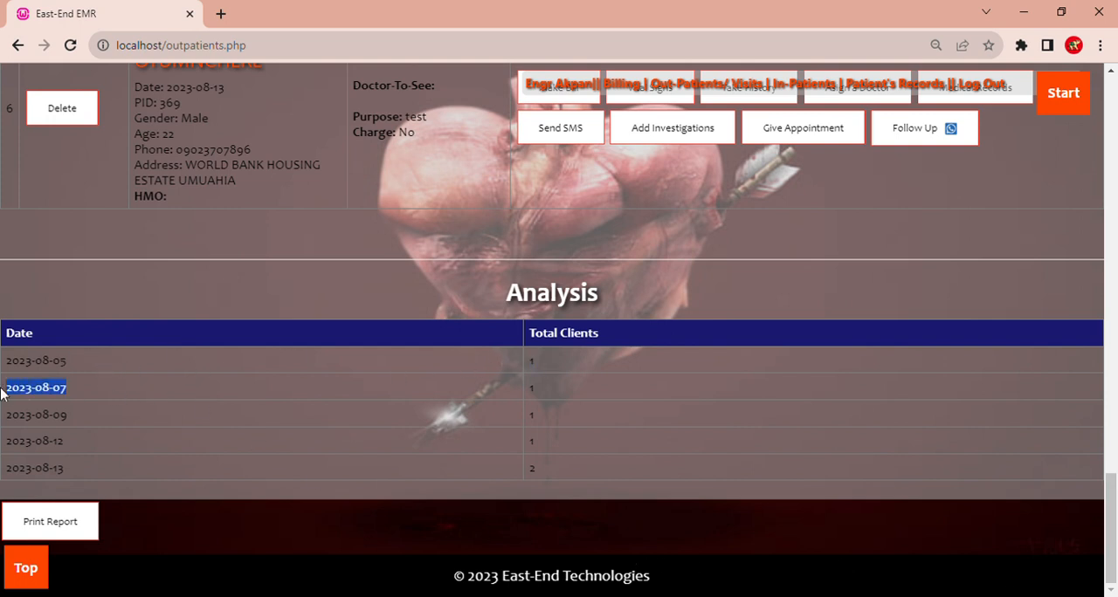
left_click(586, 390)
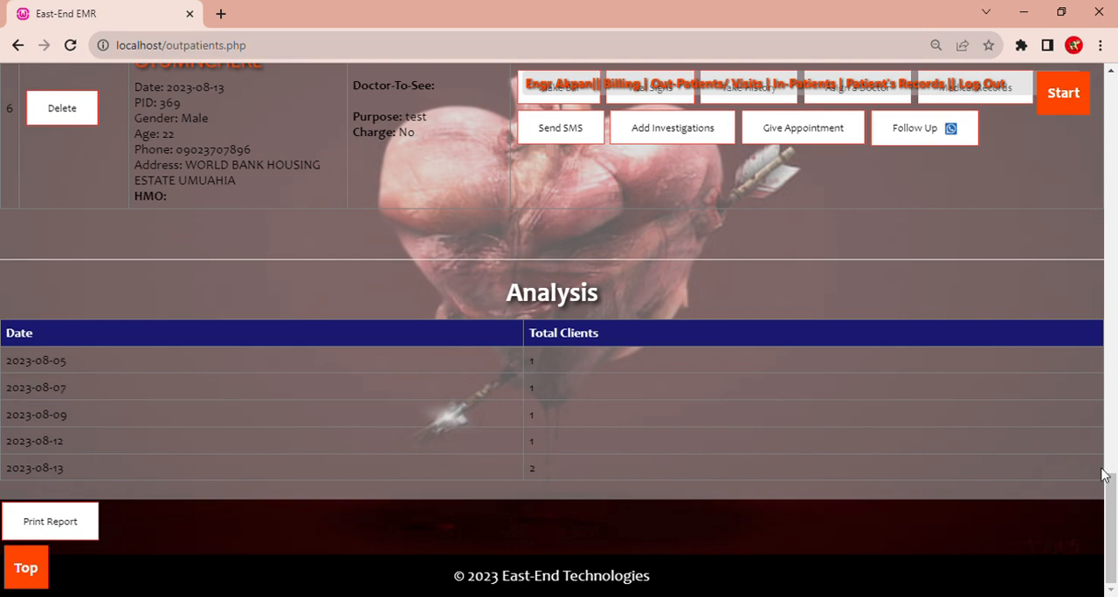
- Open the Inventory module and go to its Manage Items page for drugs and items
left_click_drag(1106, 485, 1111, 78)
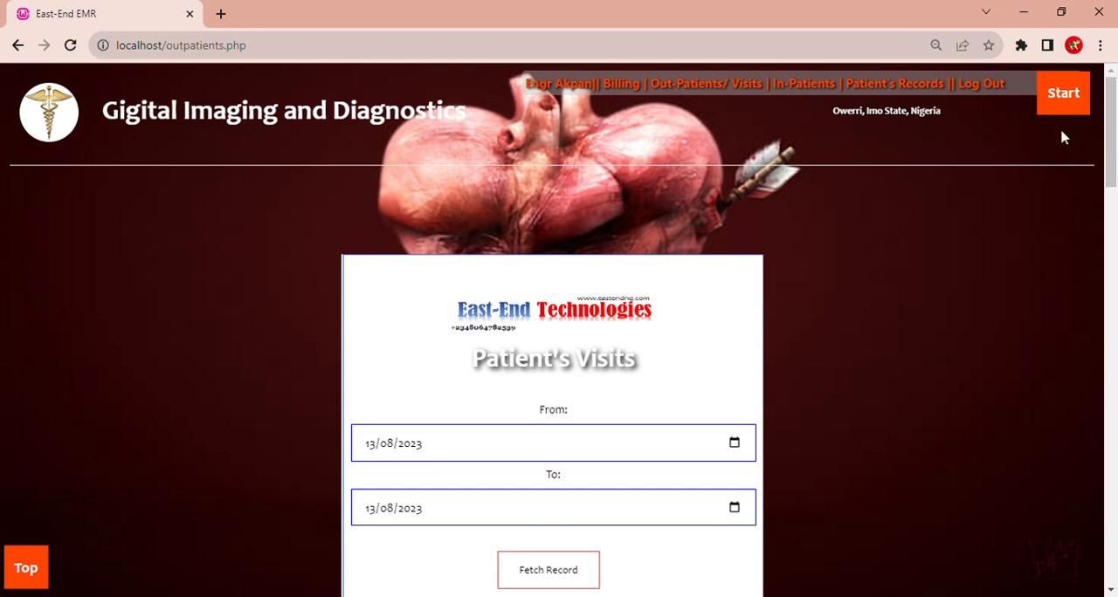
mouse_move(1053, 113)
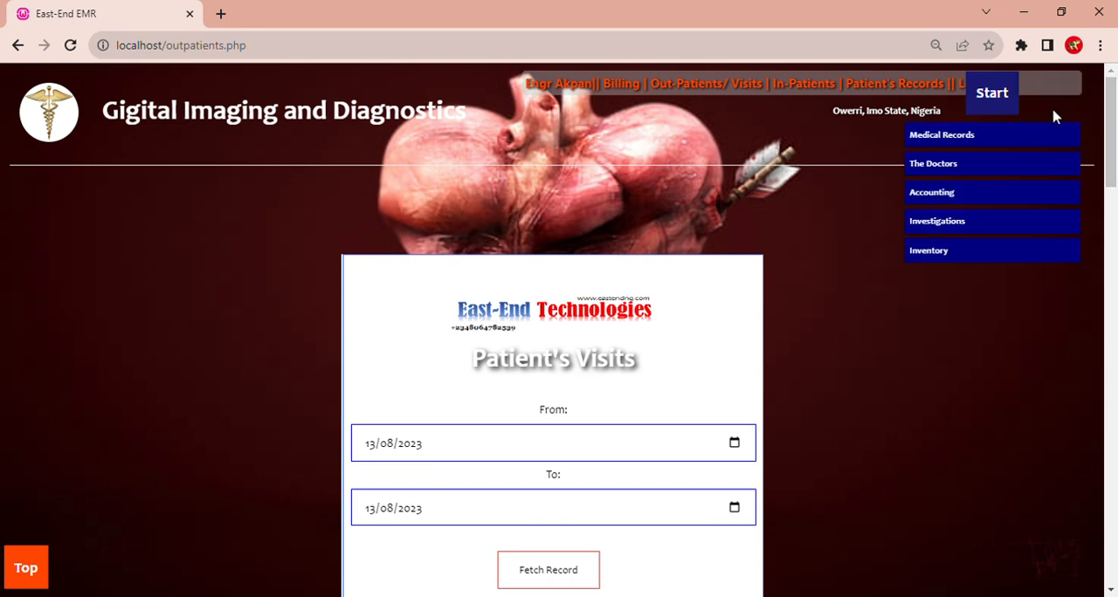
left_click(975, 257)
left_click_drag(1111, 220, 1078, 377)
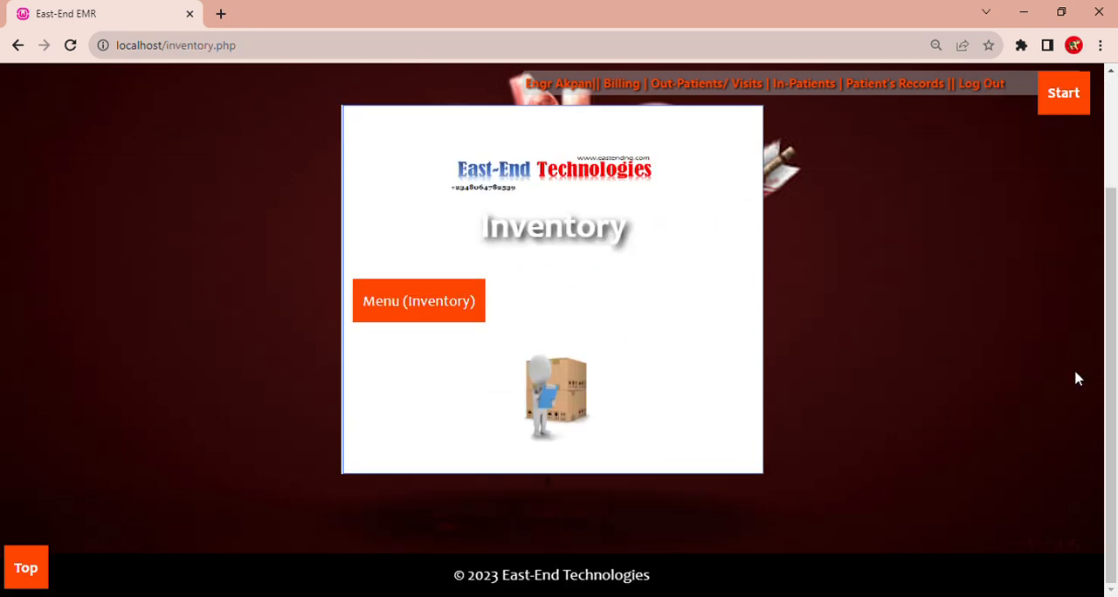
mouse_move(445, 297)
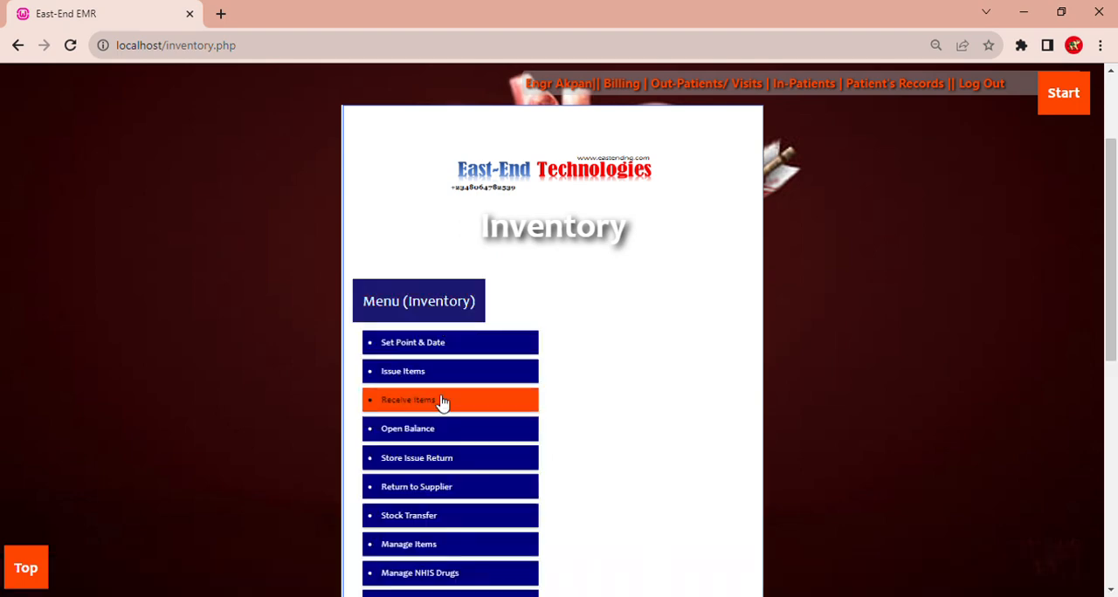
left_click(472, 548)
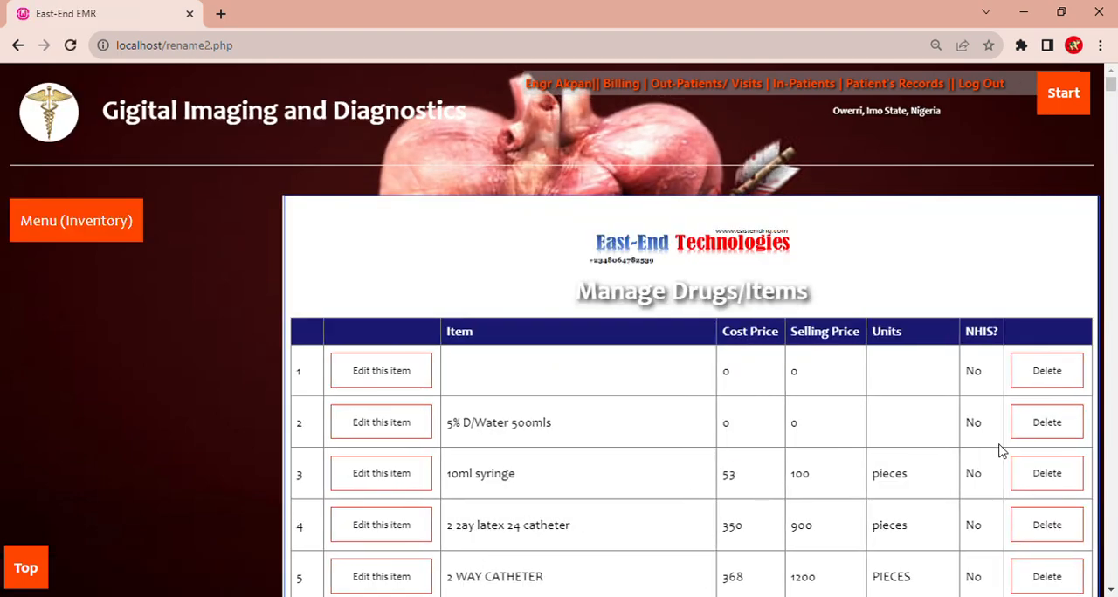
- Try clearing the selling price, cost price and units of the 2ml syringe, and close the edit form without updating the record
scroll(1110, 278, "down", 10)
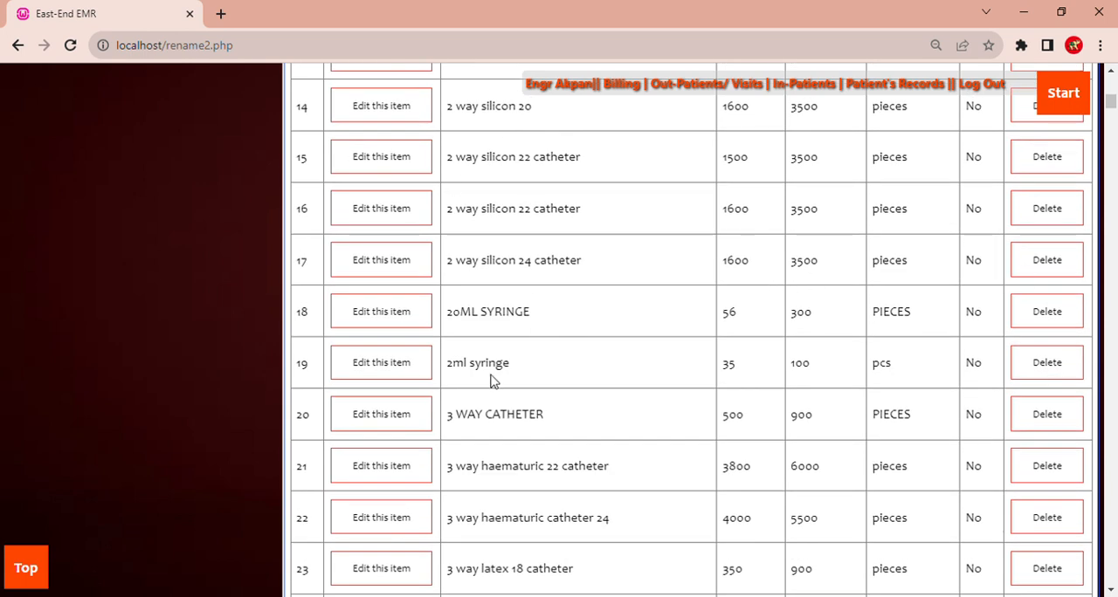
left_click(381, 366)
left_click(431, 358)
key("BackSpace")
left_click(421, 326)
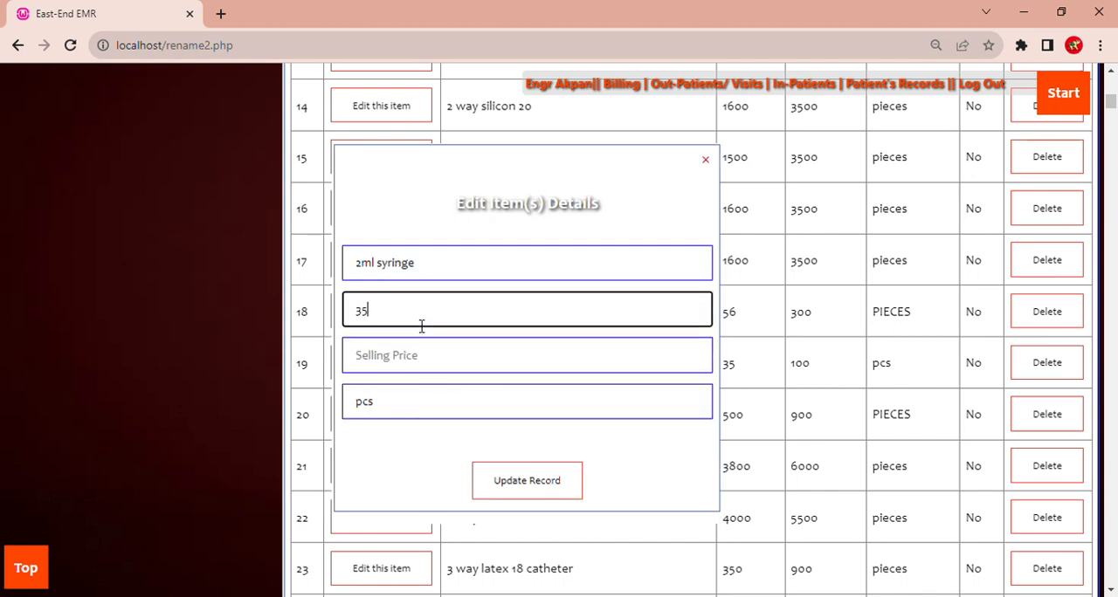
key("BackSpace")
key("BackSpace")
left_click(428, 409)
key("BackSpace")
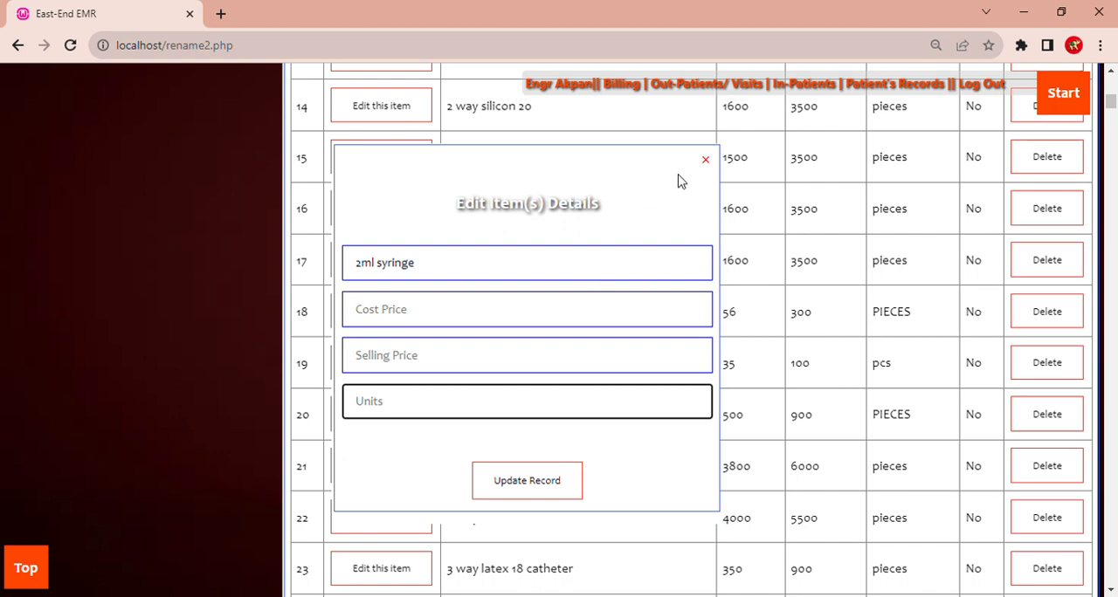
left_click(710, 162)
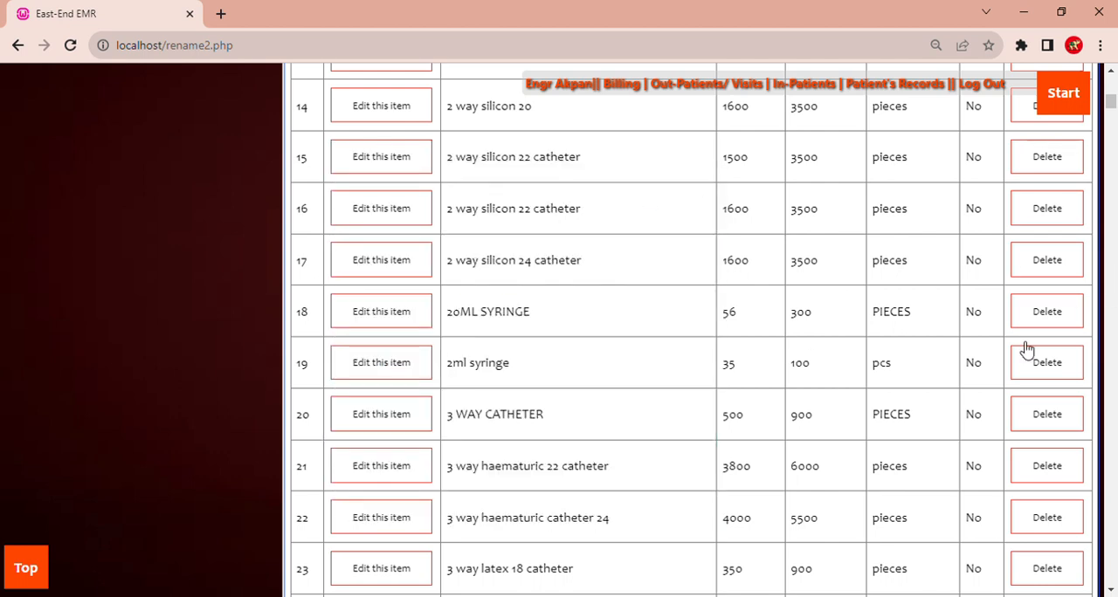
- View the edit form of the 3 way haematuric 22 catheter, close it without changes, and return to the start of the item list
left_click(394, 479)
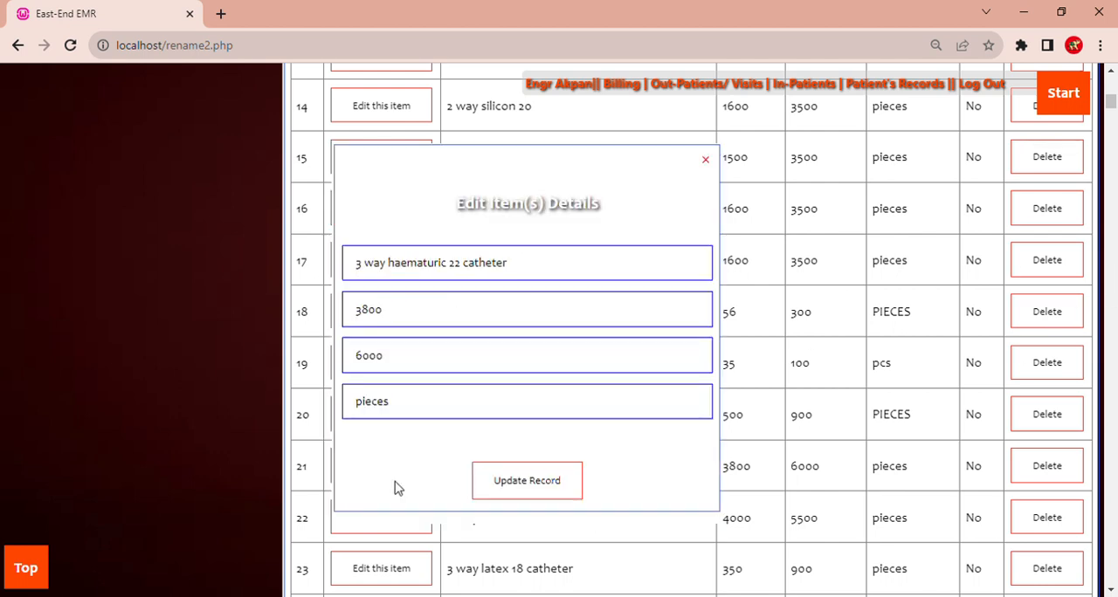
left_click(708, 162)
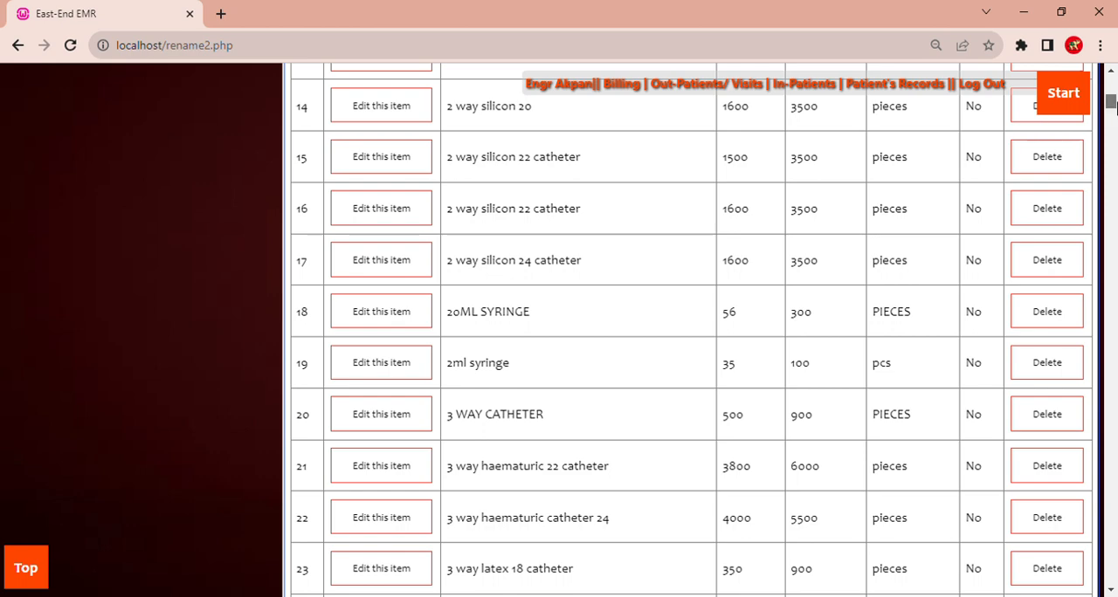
scroll(1112, 105, "up", 8)
scroll(1112, 98, "up", 2)
scroll(1112, 98, "up", 2)
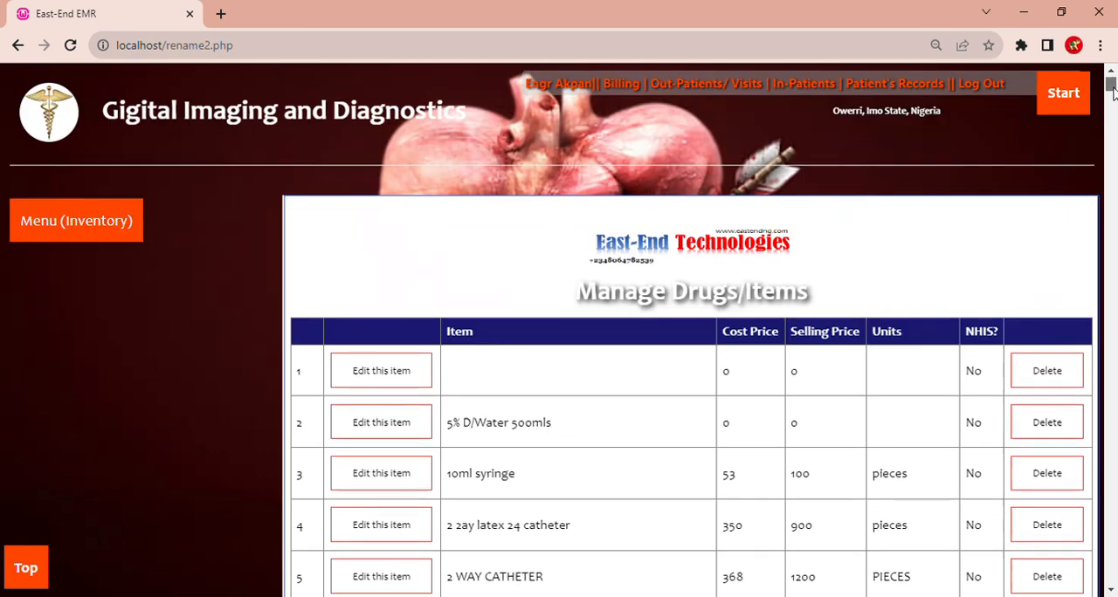
- Open the inventory's Stock Balance page and view its stock value and profit summary
mouse_move(63, 234)
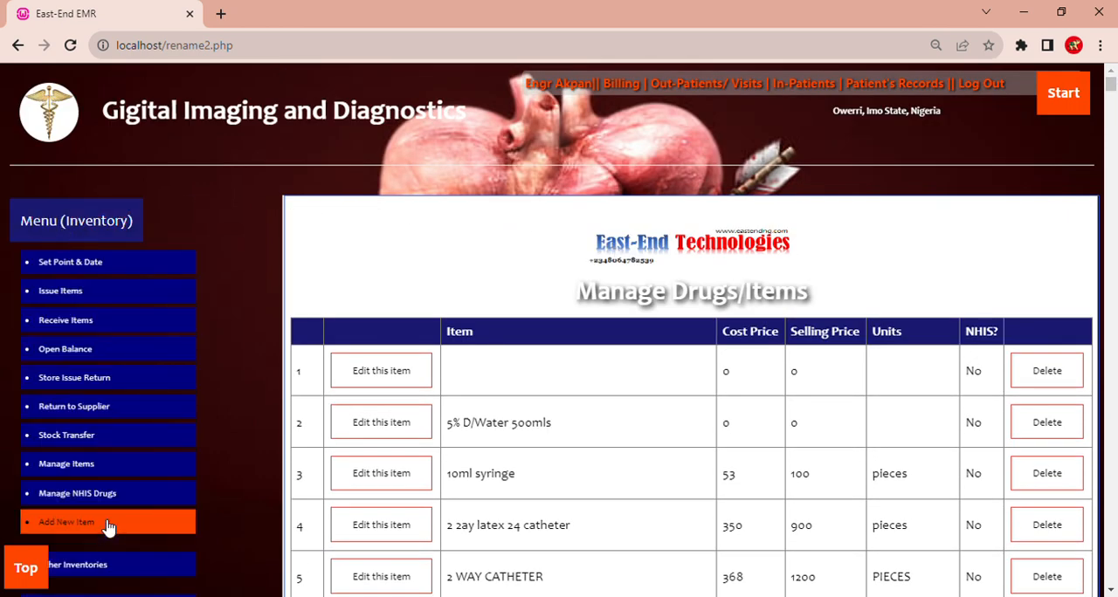
scroll(107, 527, "down", 3)
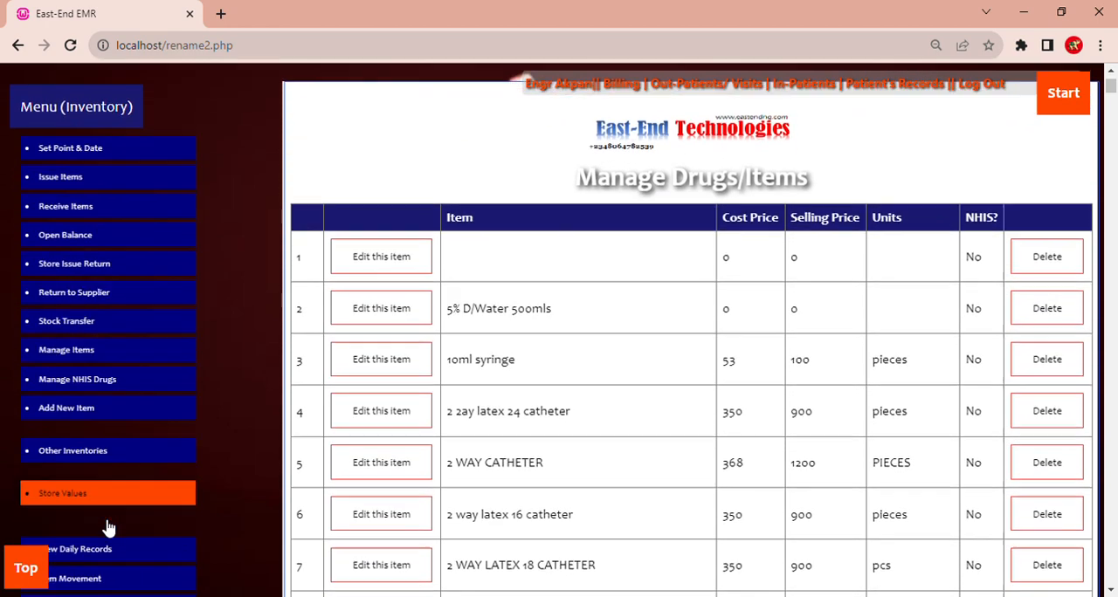
left_click(140, 494)
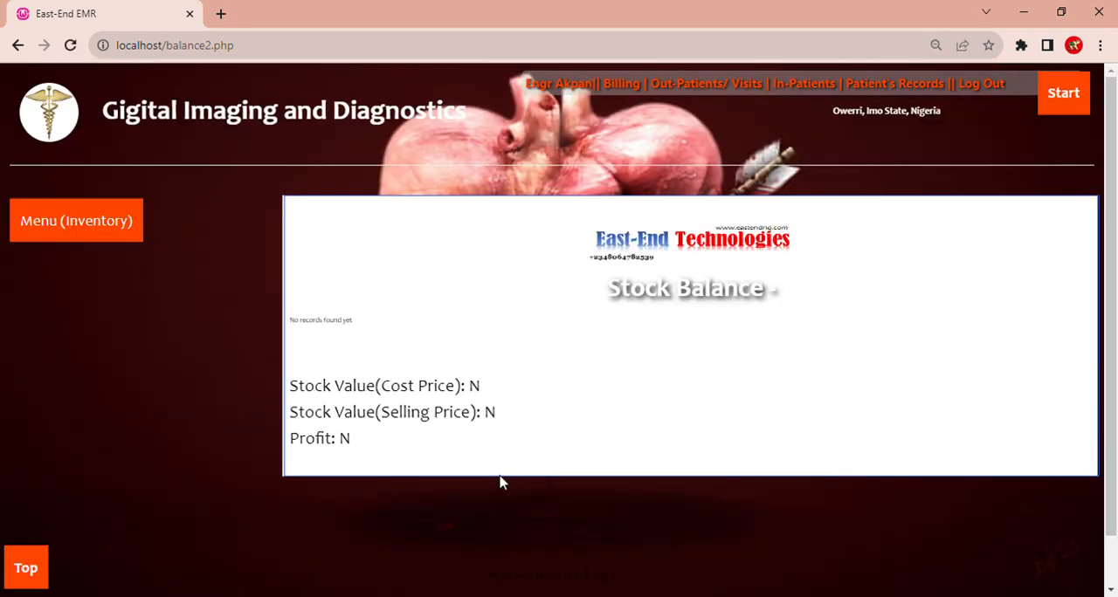
- Set the inventory date to 13/08/2023 and the point to Pharmacy
mouse_move(100, 238)
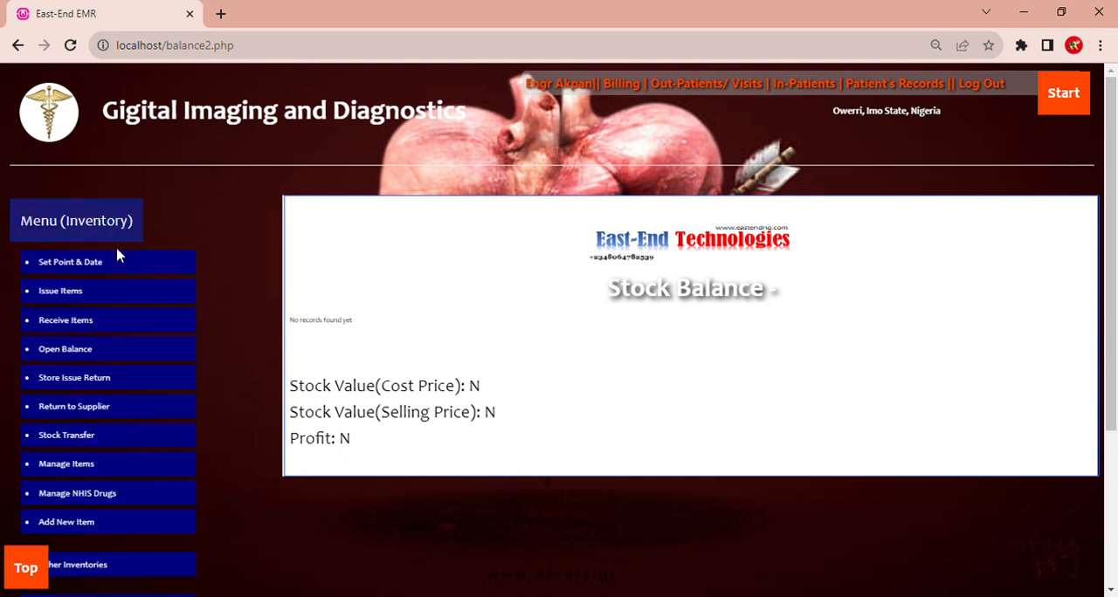
left_click(142, 267)
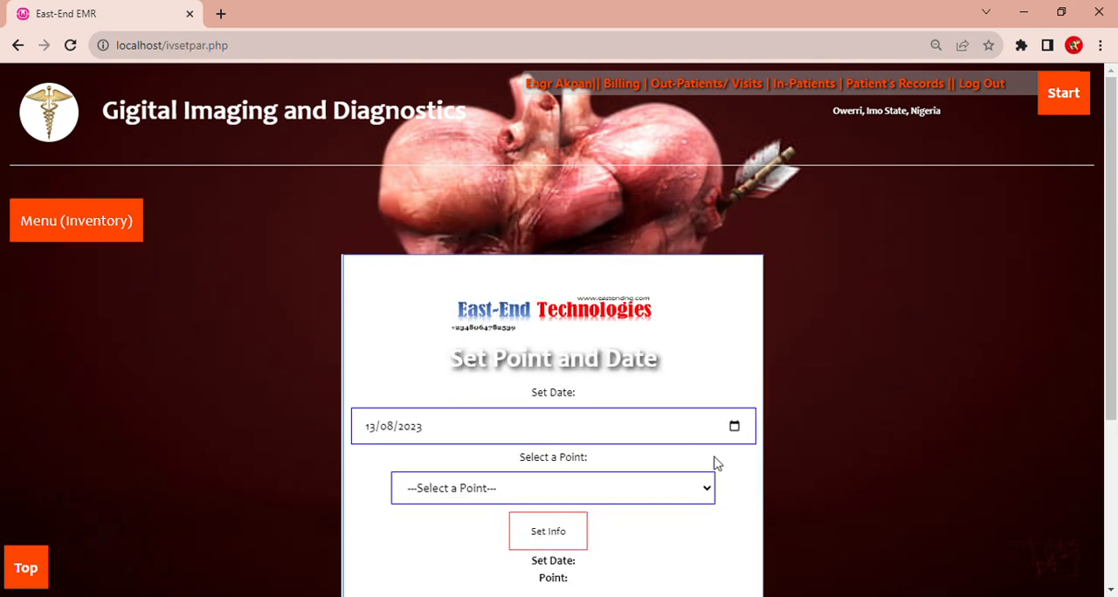
left_click(524, 426)
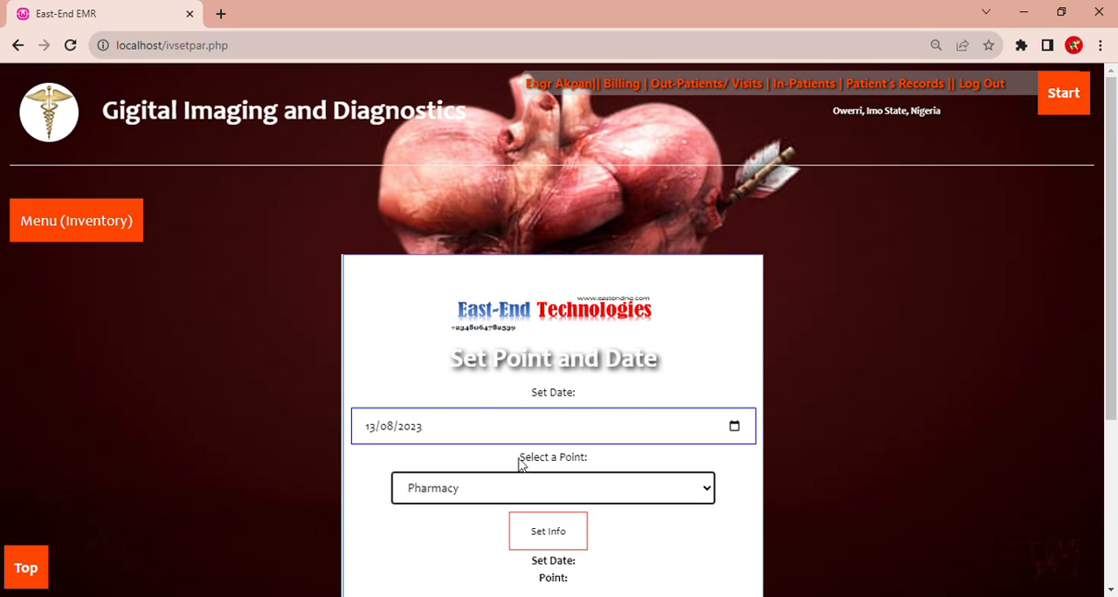
left_click(552, 528)
- Open the Pharmacy stock balance and examine the stock value at cost price, the stock value at selling price, and the profit
mouse_move(125, 218)
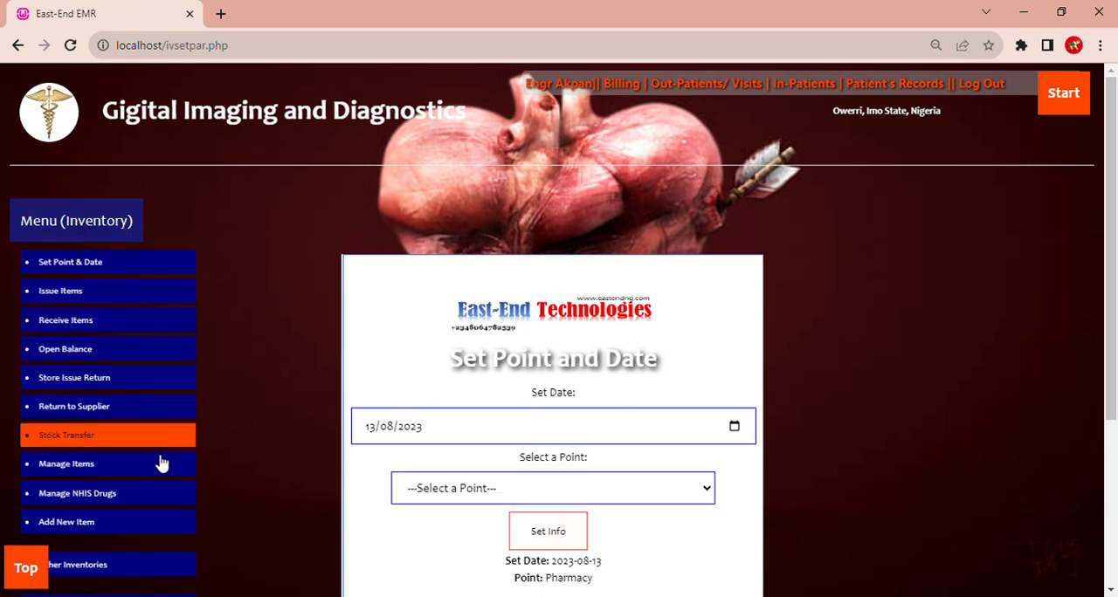
scroll(149, 524, "down", 3)
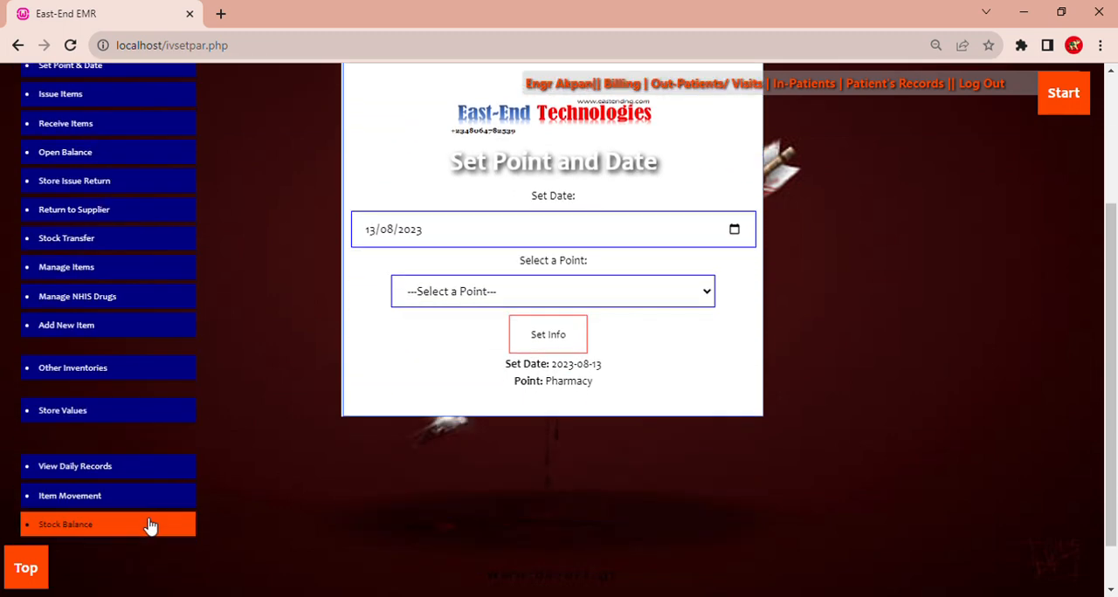
left_click(149, 525)
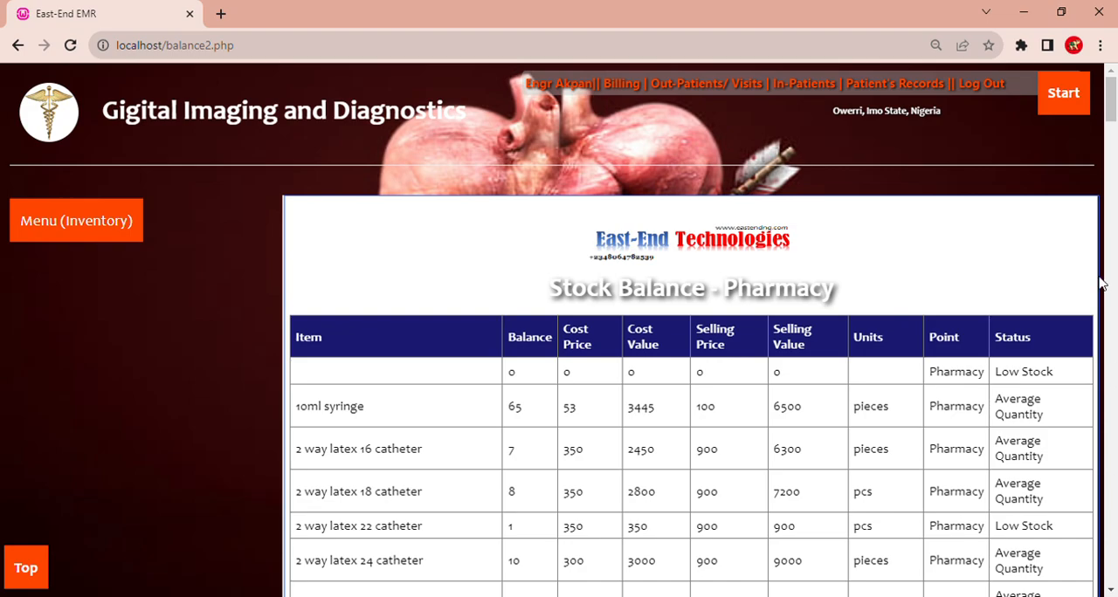
left_click_drag(1114, 105, 1114, 578)
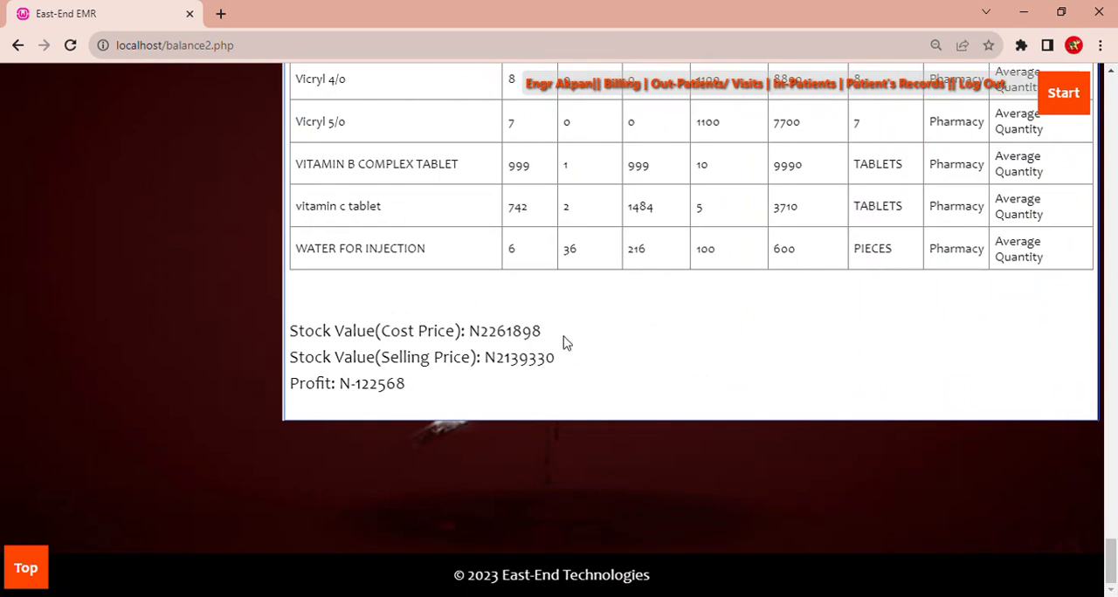
left_click_drag(543, 335, 488, 344)
left_click_drag(617, 356, 505, 367)
left_click(428, 423)
left_click_drag(408, 389, 356, 389)
left_click(368, 388)
left_click_drag(642, 129, 611, 127)
- Leave the Pharmacy stock balance and open the Out-Patients/Visits page again
scroll(1114, 138, "up", 20)
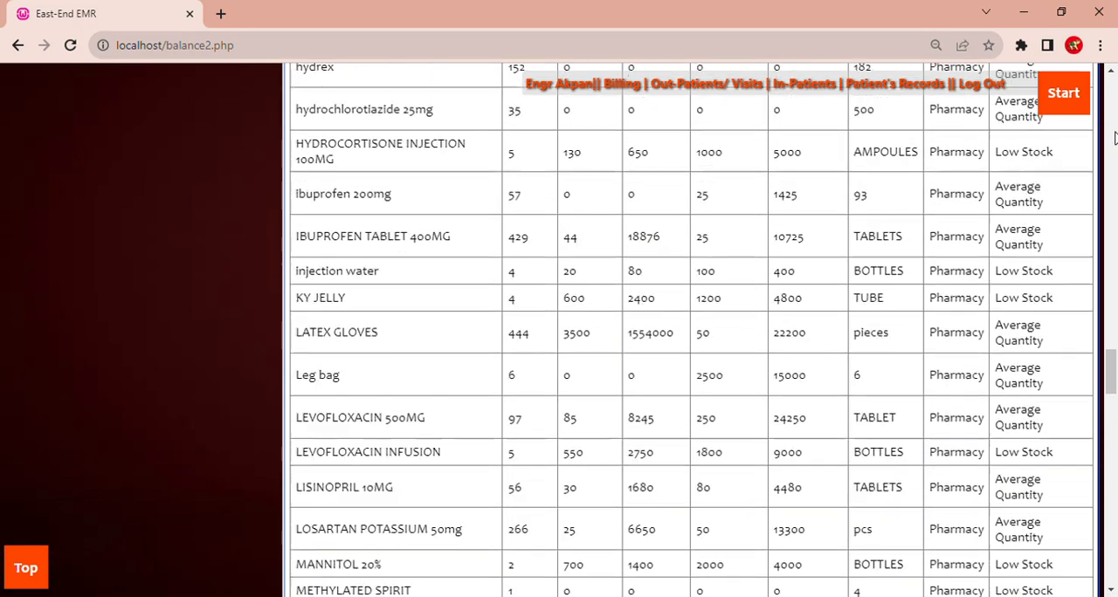
scroll(1115, 138, "up", 15)
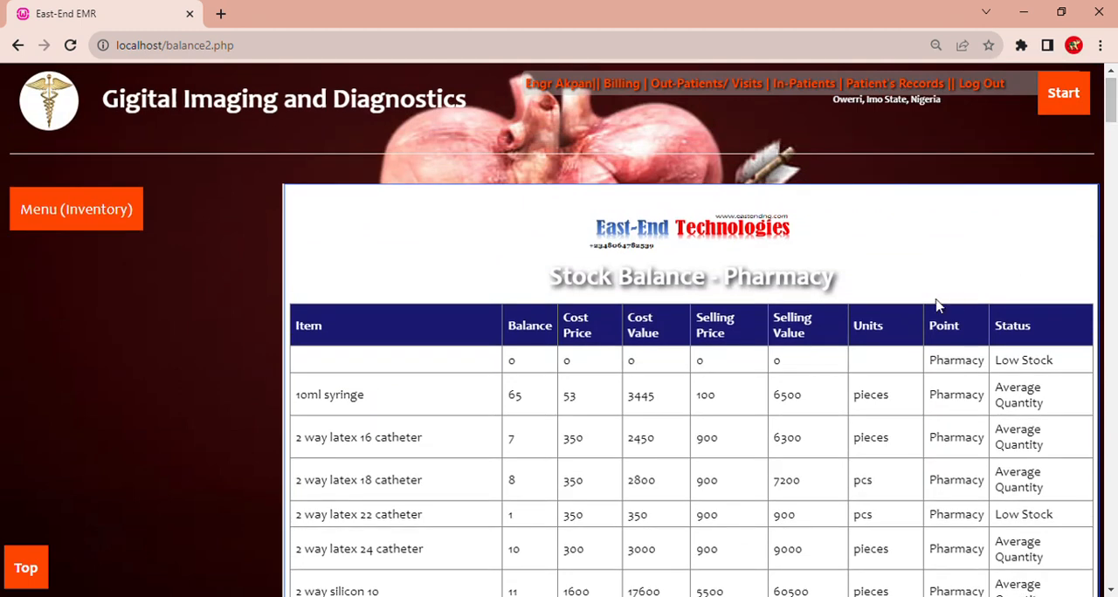
left_click(709, 87)
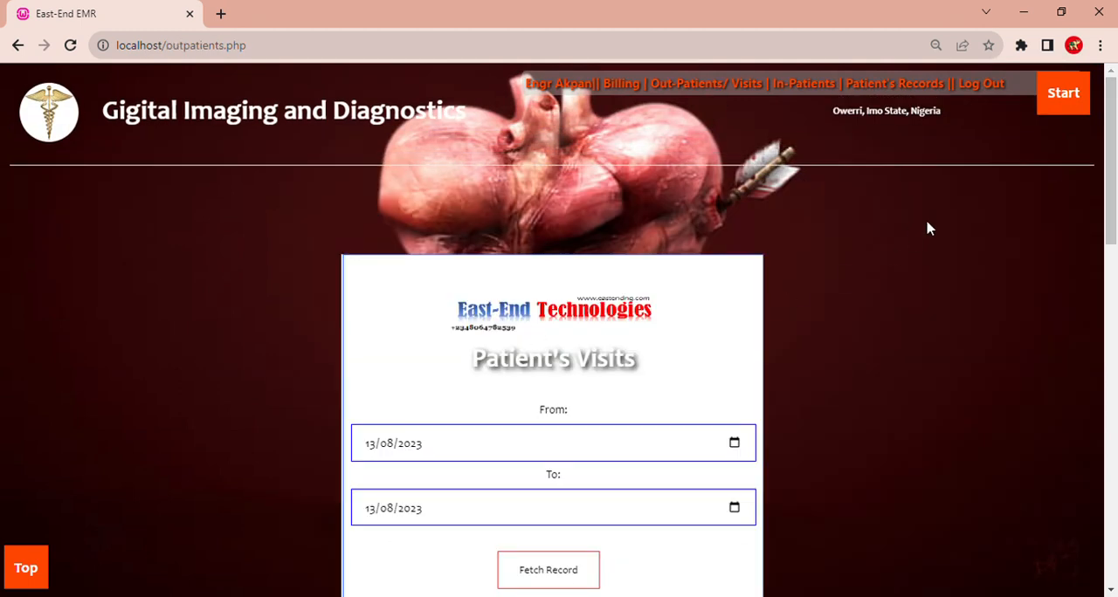